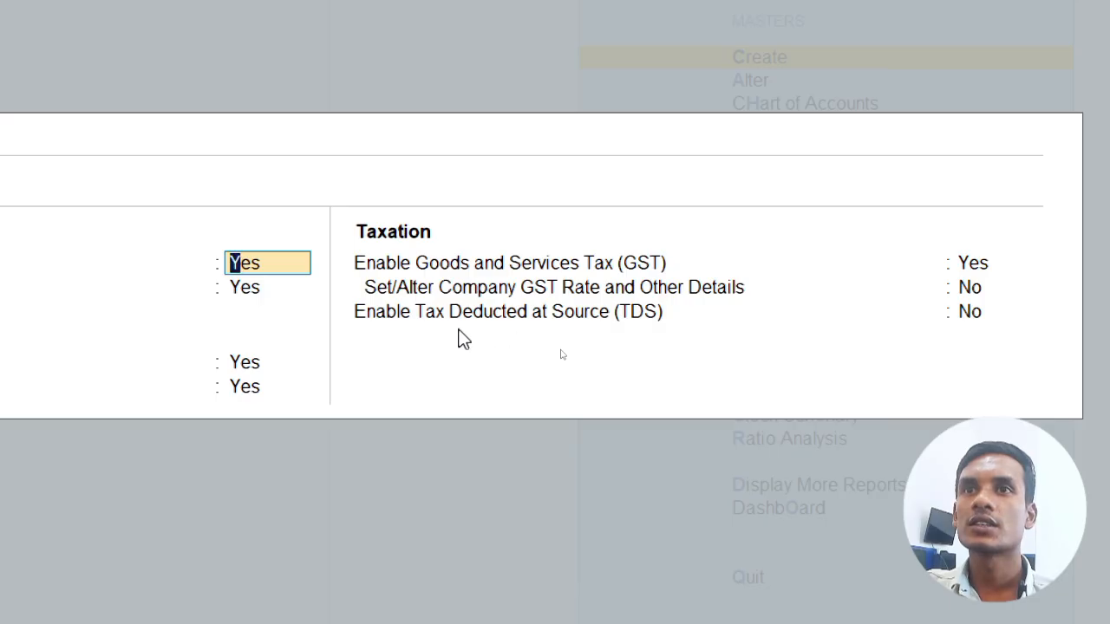
- Enable TDS and enter sample TAN registration and TAN account numbers, accepting the invalid-TAN warning
click(977, 317)
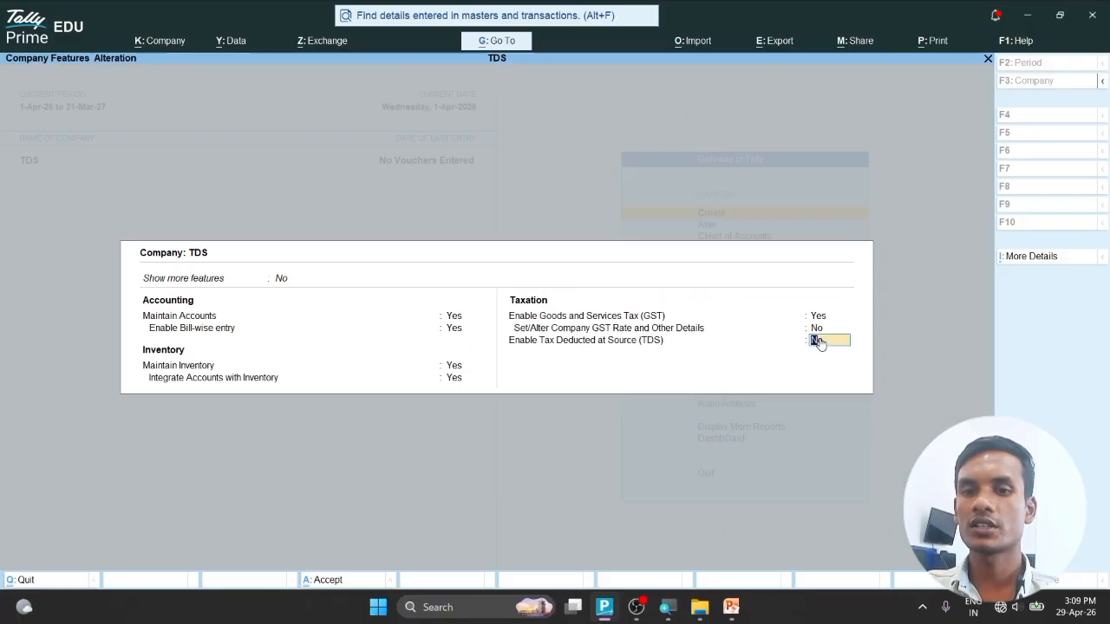
key(y)
key(Return)
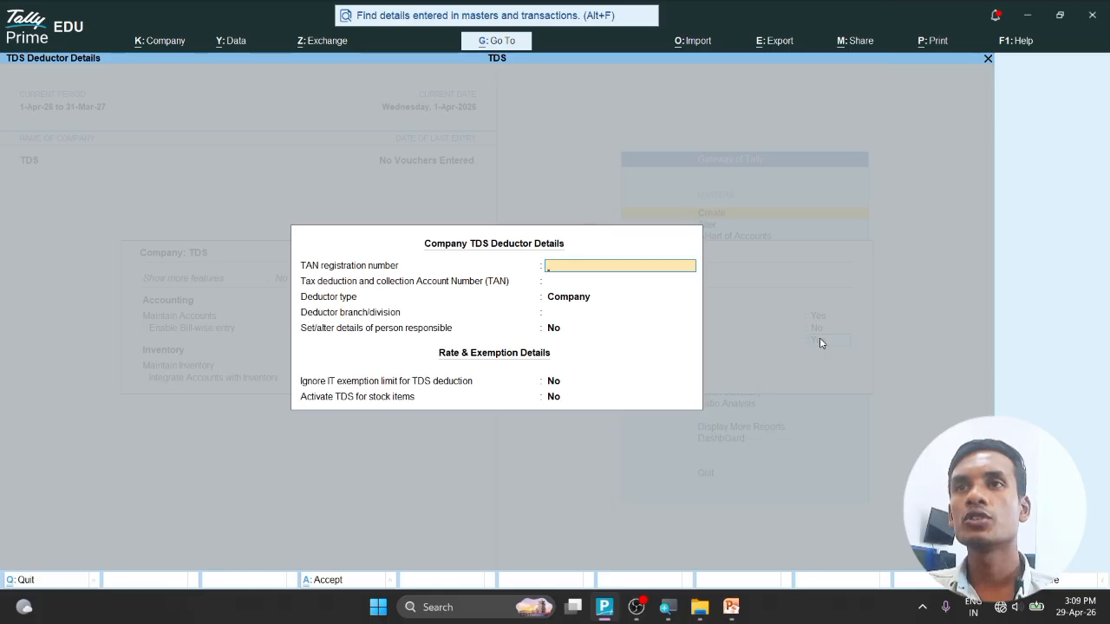
text(ASDGFG)
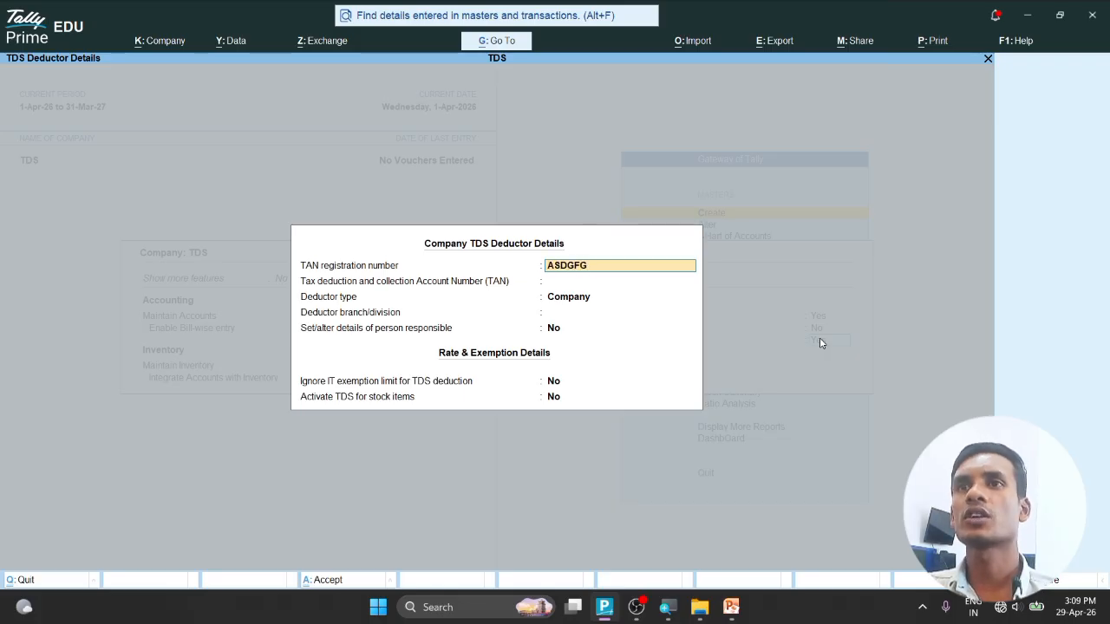
key(Return)
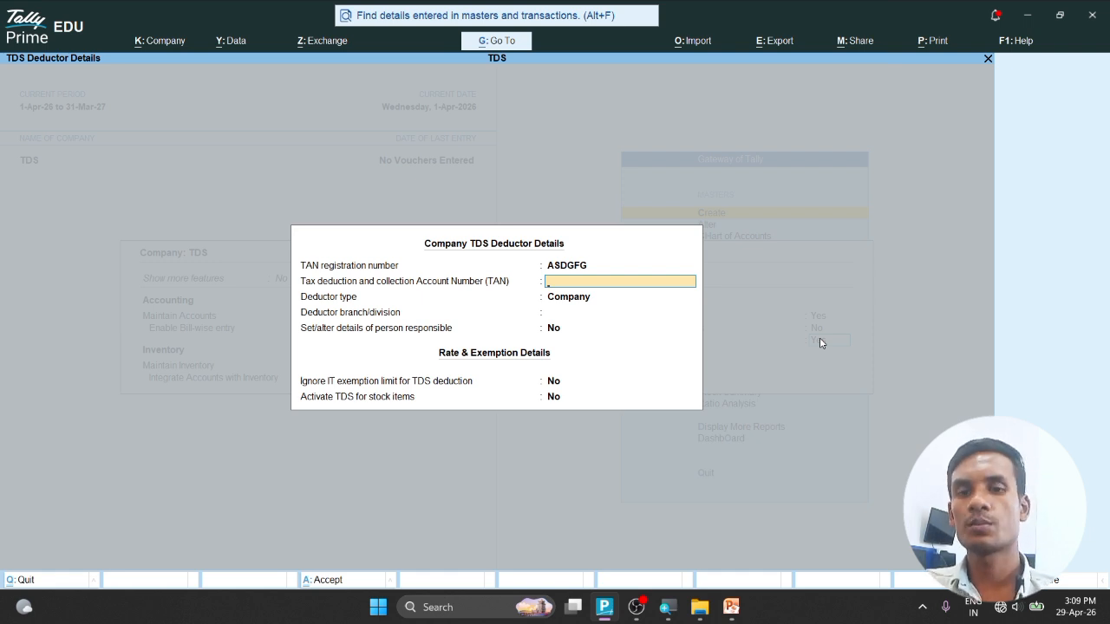
text(AFDFDFJK)
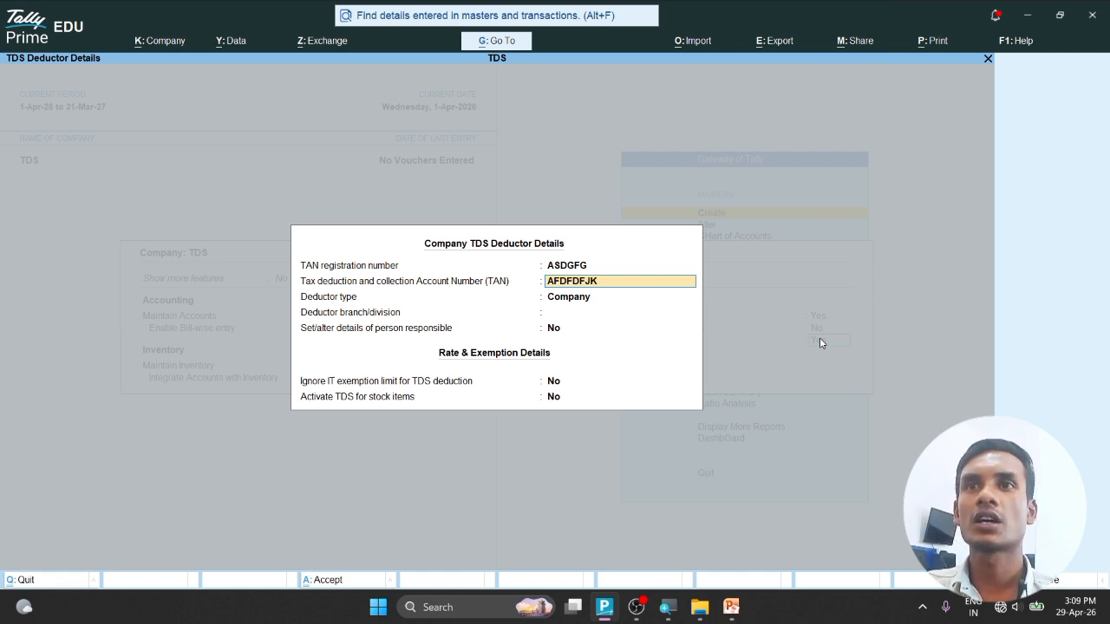
key(Return)
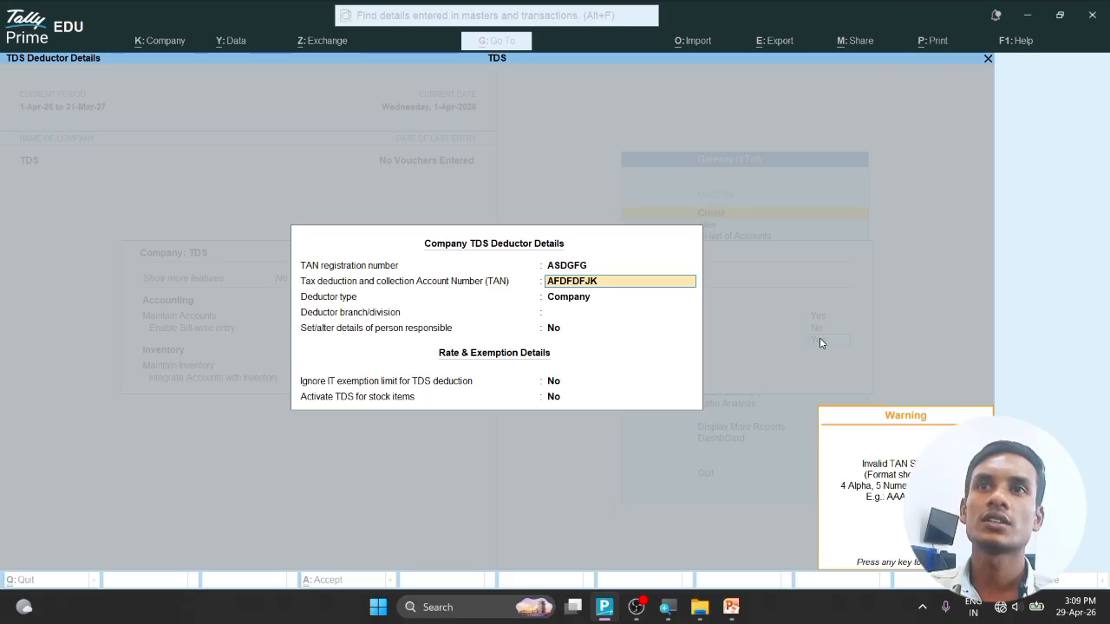
key(Return)
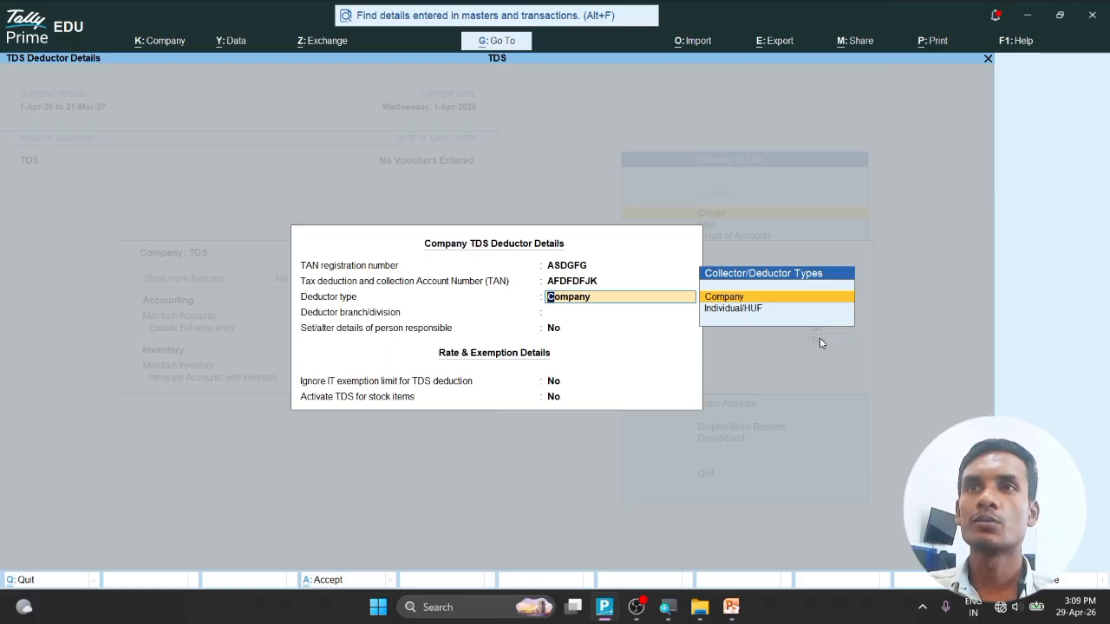
- Keep Company as deductor type, leave the branch blank, and set person responsible details to Yes
key(Return)
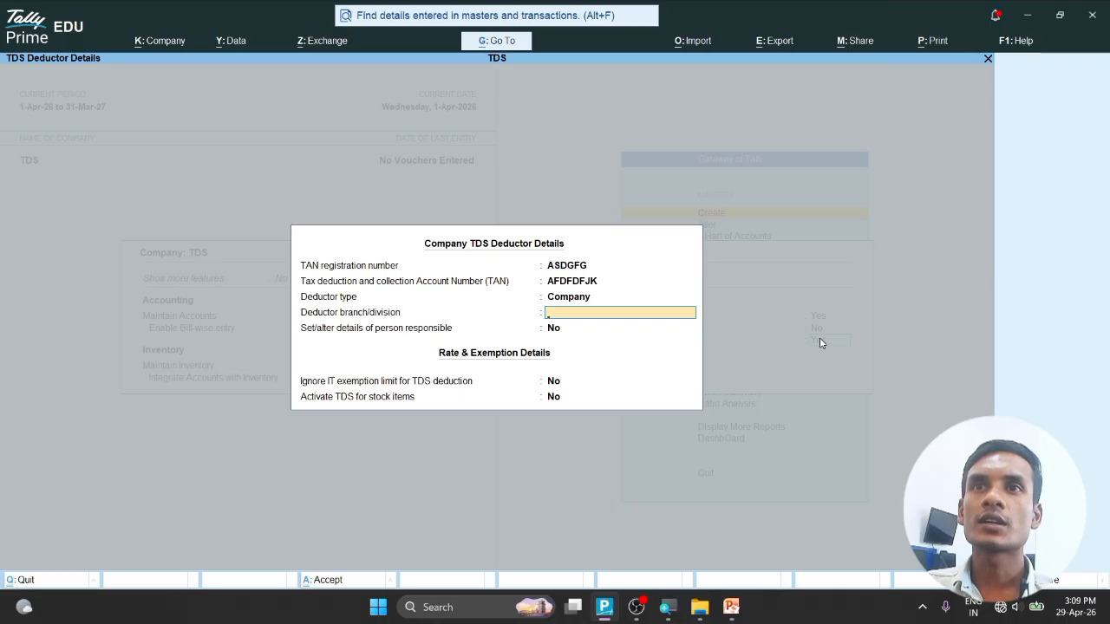
key(Return)
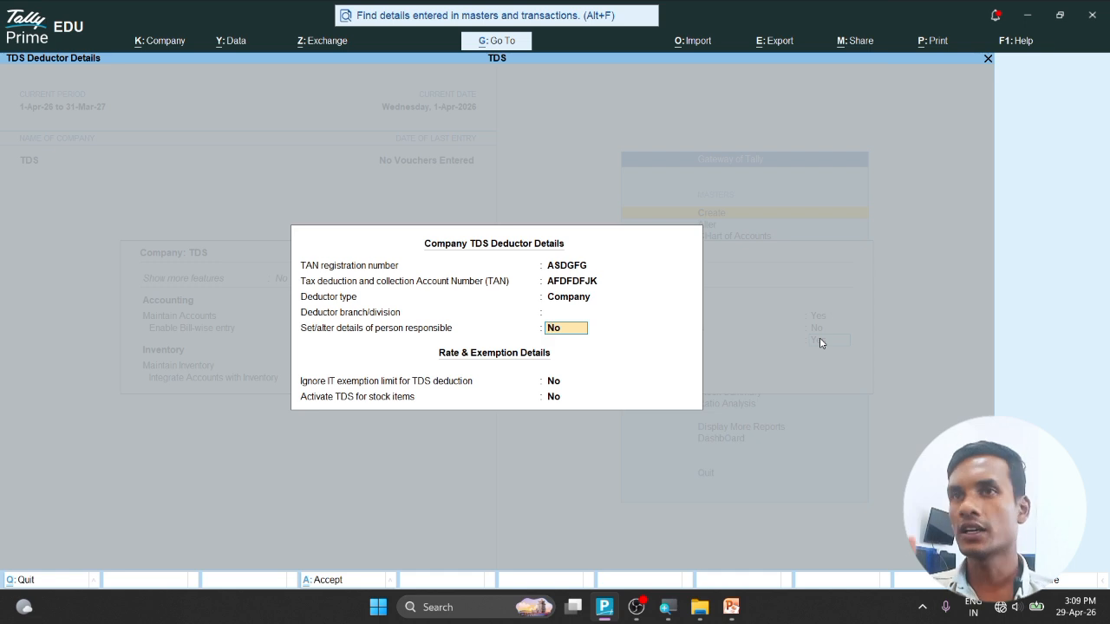
text(y)
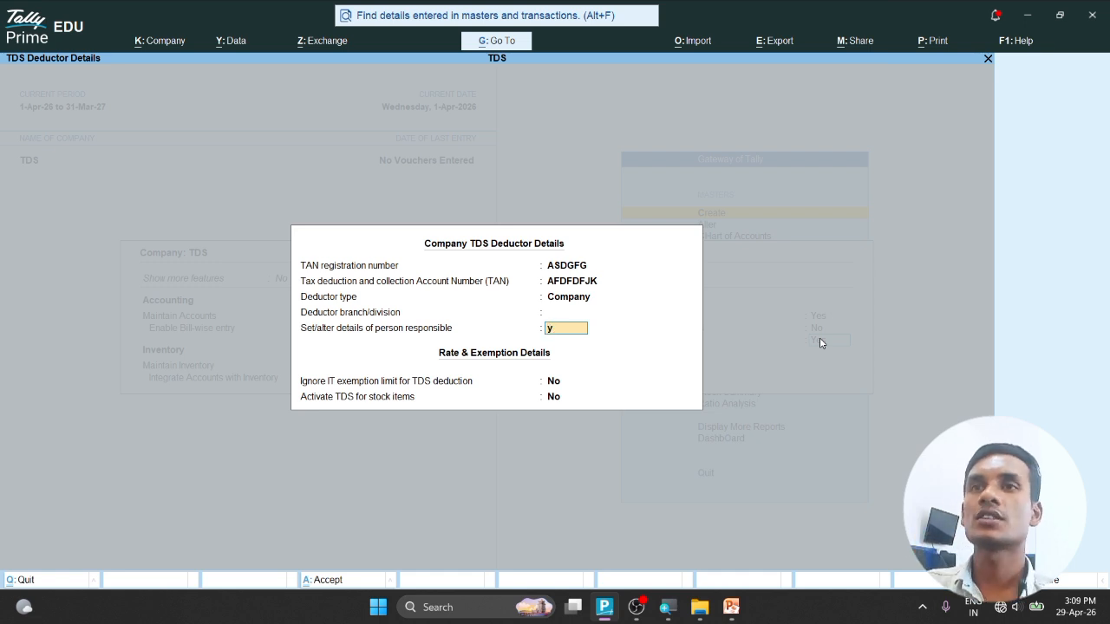
key(Return)
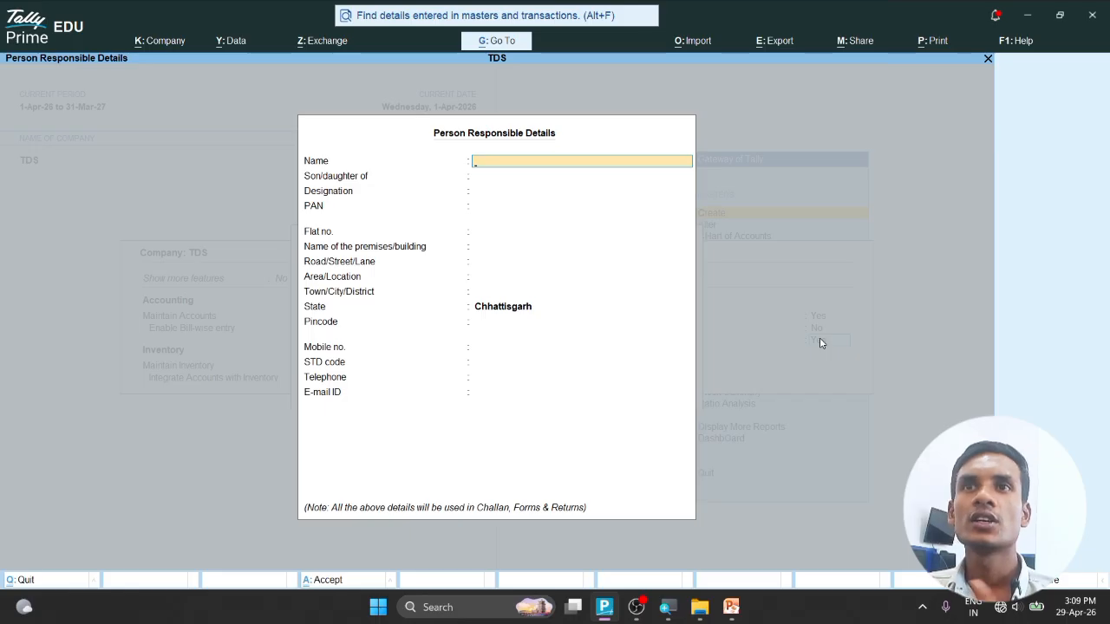
- Leave the person responsible fields blank and save the TDS deductor details and company features
key(Return)
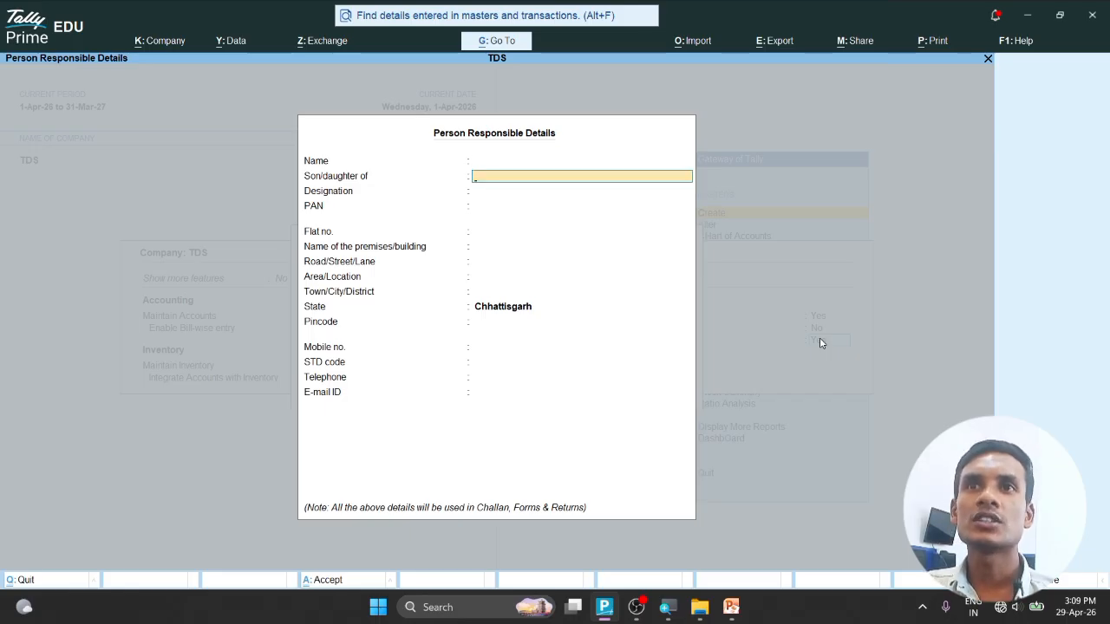
key(Return)
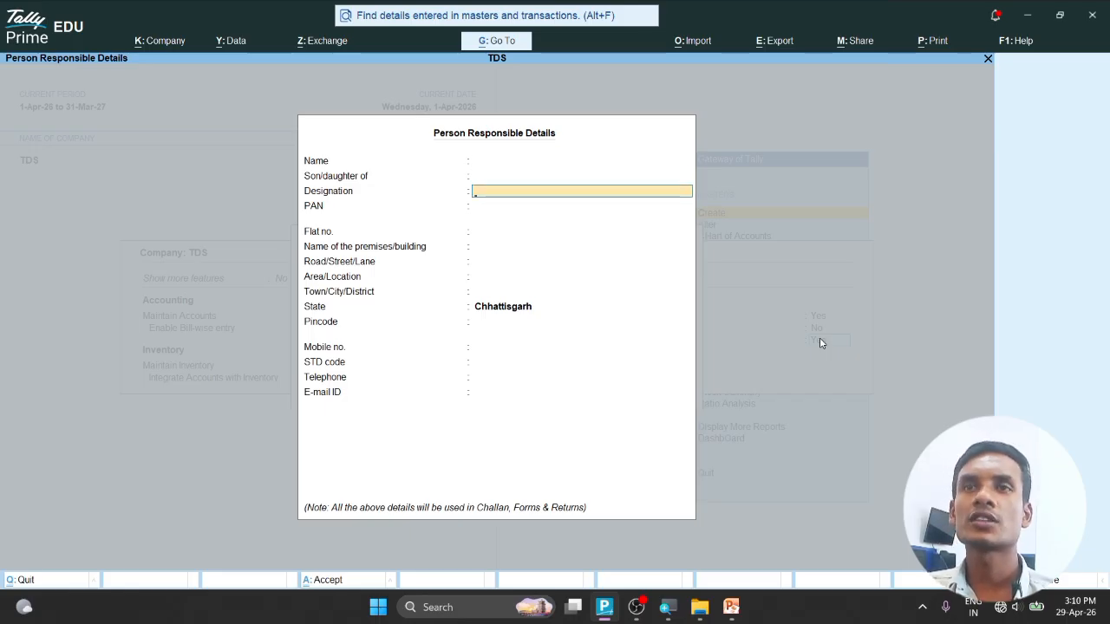
key(Return)
key(Return)
key(Return)
key(Return)
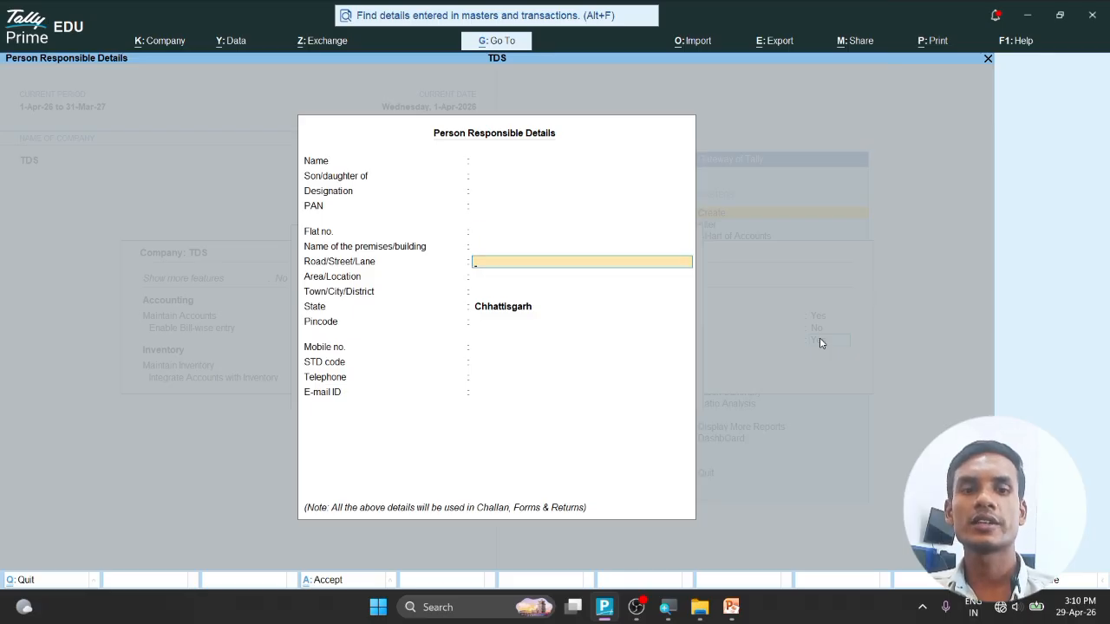
key(ctrl+a)
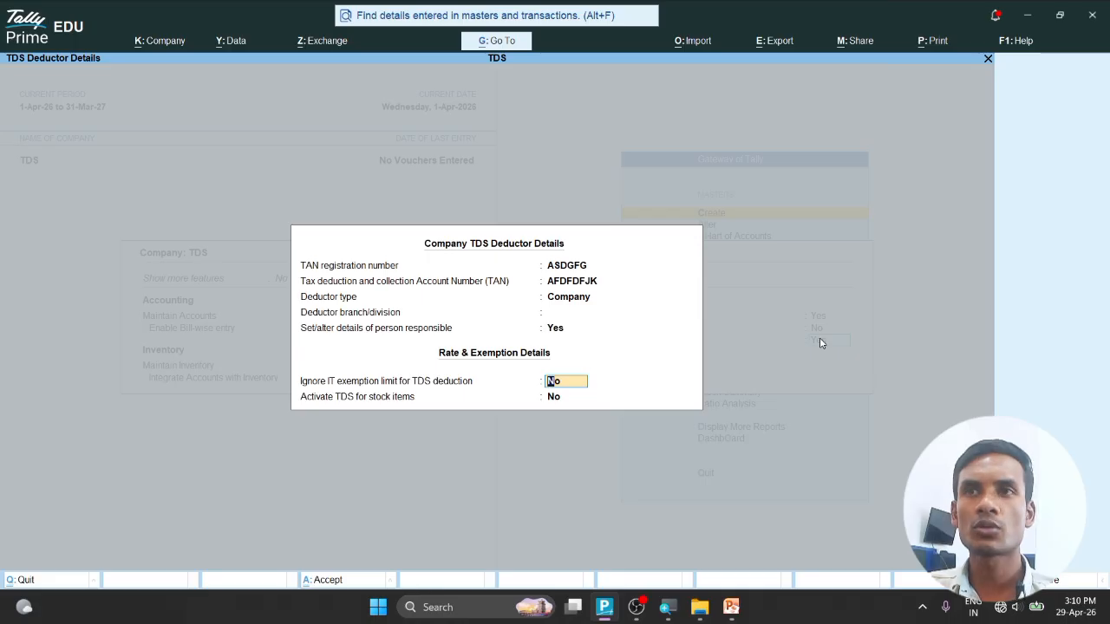
key(Return)
key(Return)
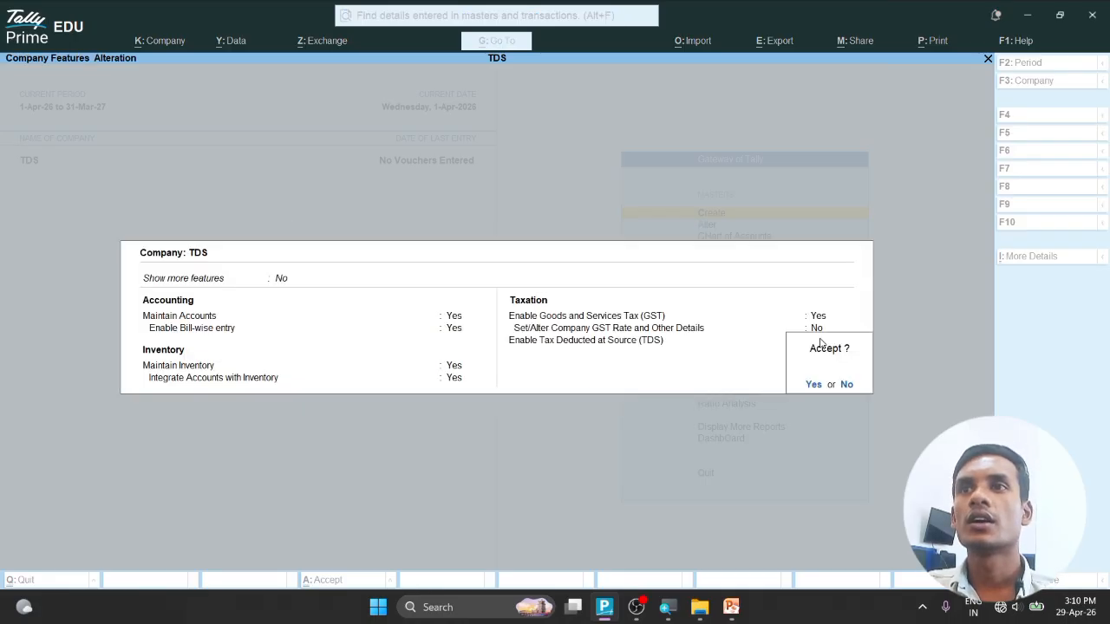
key(Return)
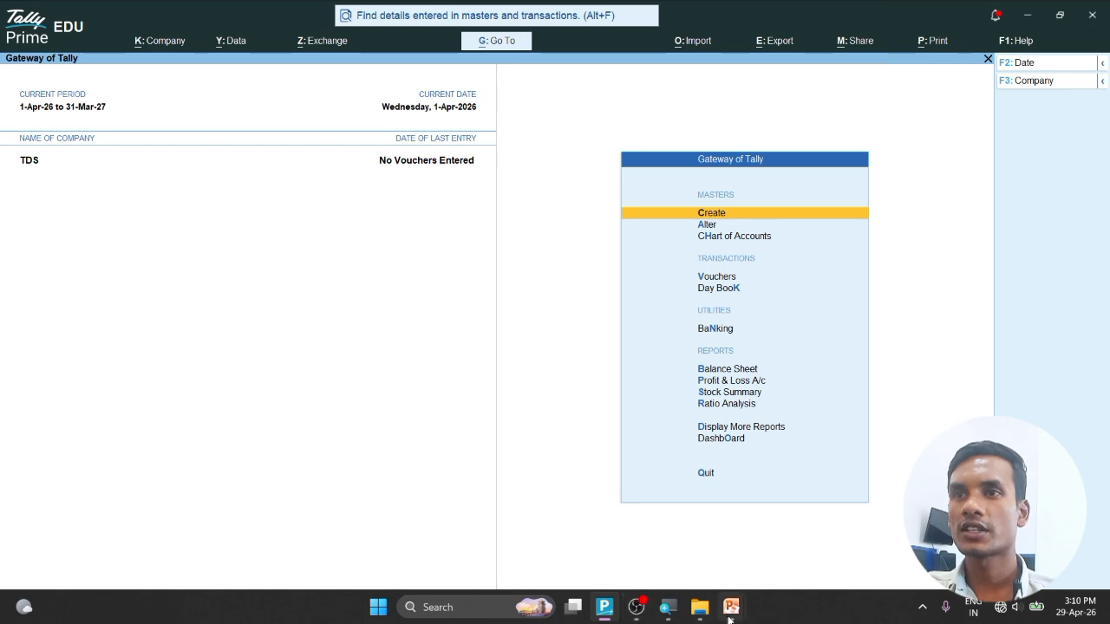
- Check the slide's ledger table, then choose Ledger from Tally's Create list
mouse_move(736, 617)
click(809, 542)
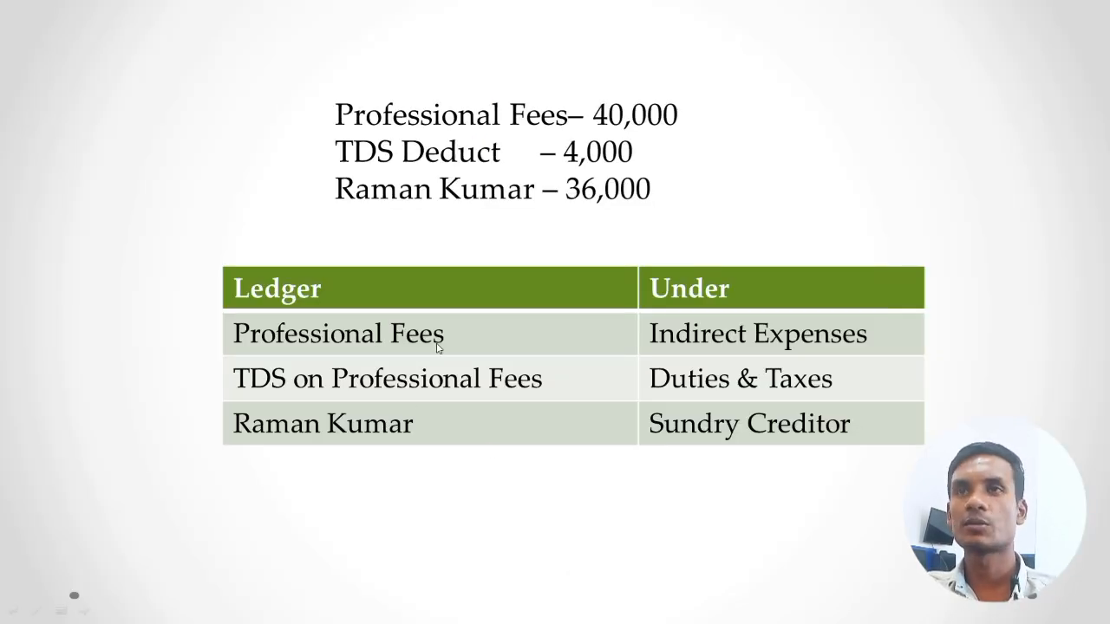
key(alt+Tab)
key(Return)
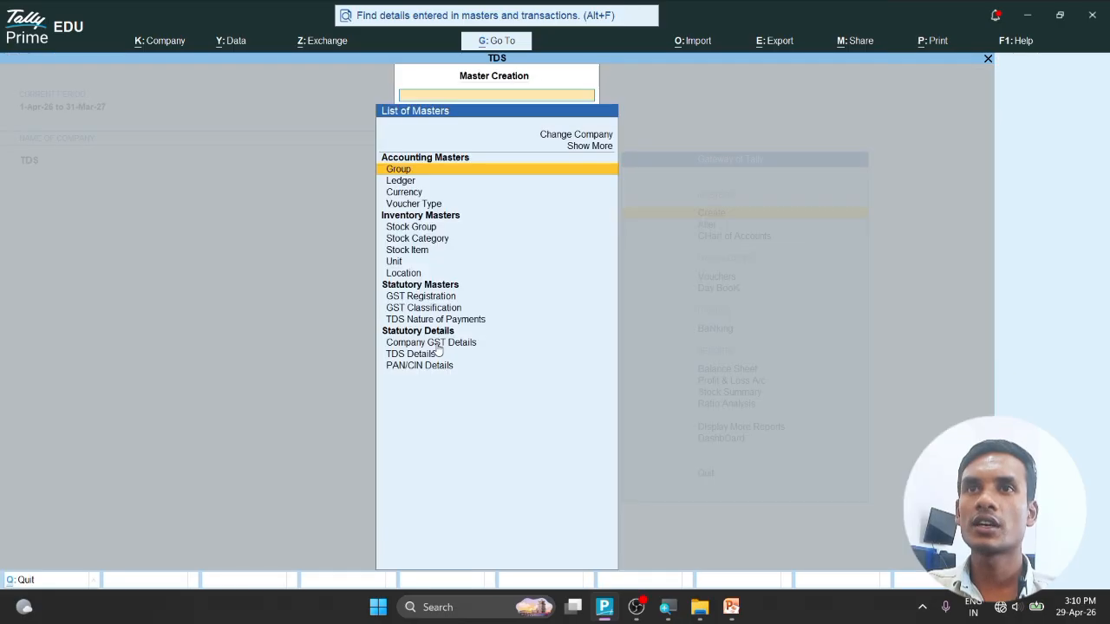
key(Down)
- Create a Professional Fees ledger under Indirect Expenses with GST set to Not Applicable
key(Return)
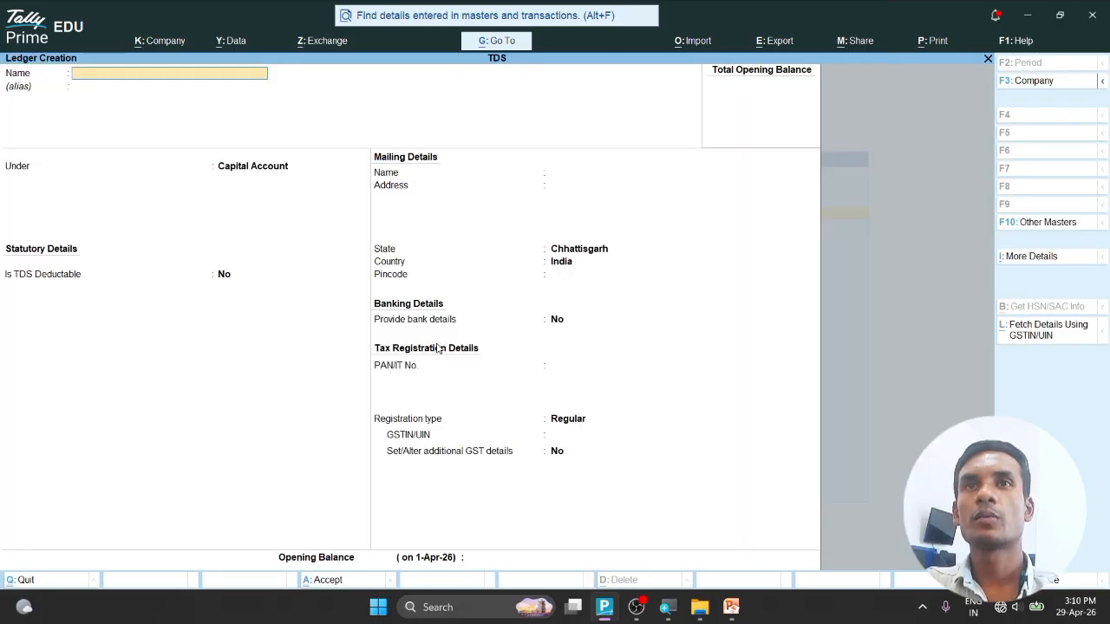
text(Professional Fees)
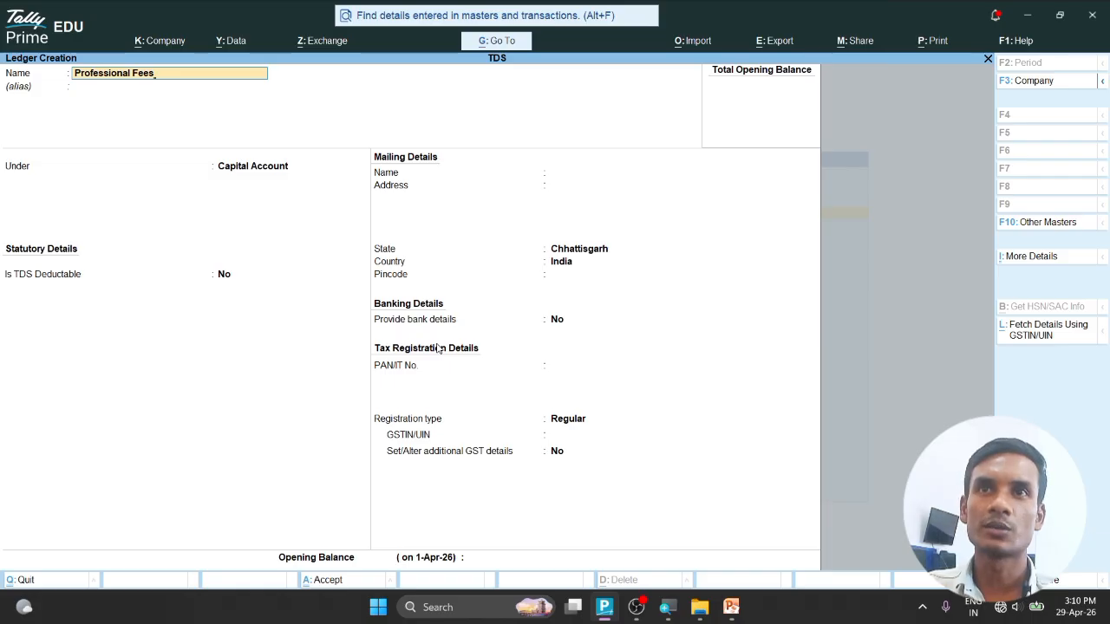
key(Return)
text(ind)
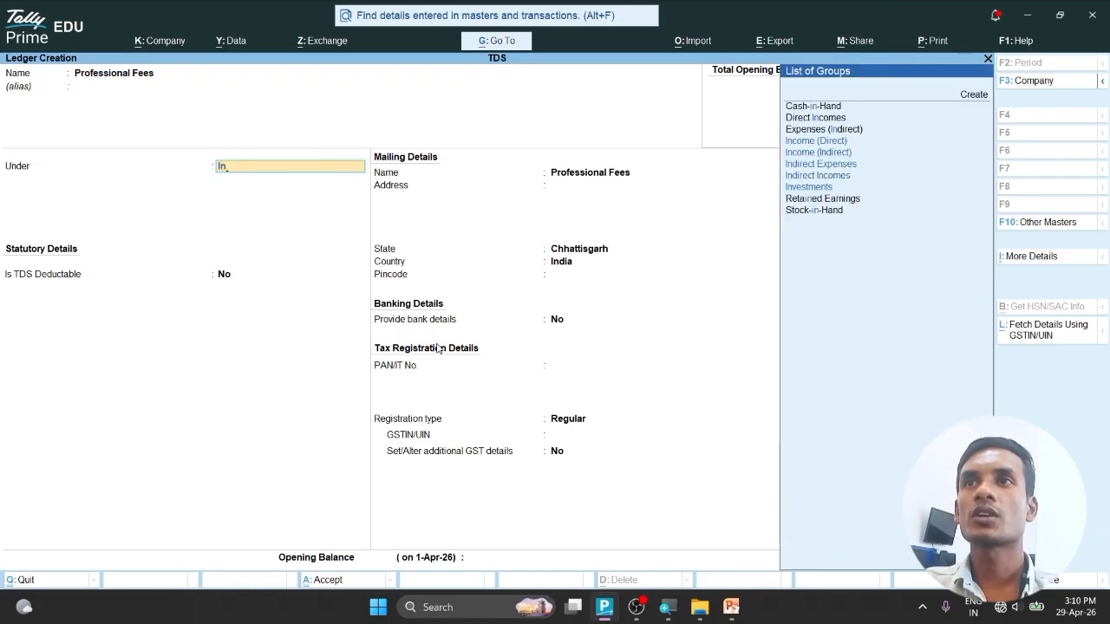
key(Return)
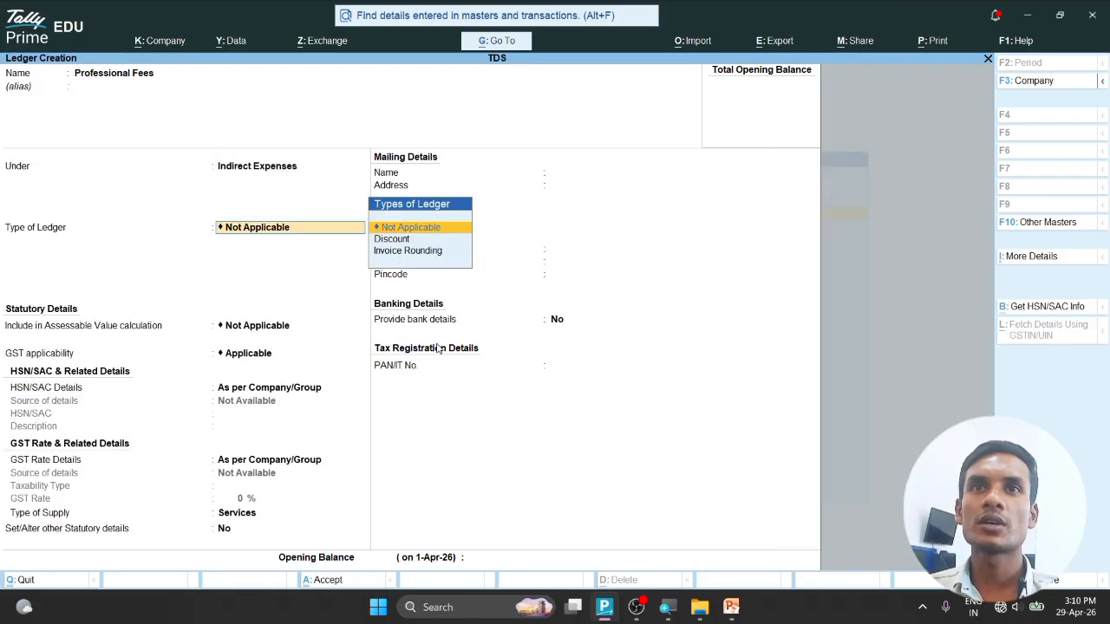
key(Return)
key(Return)
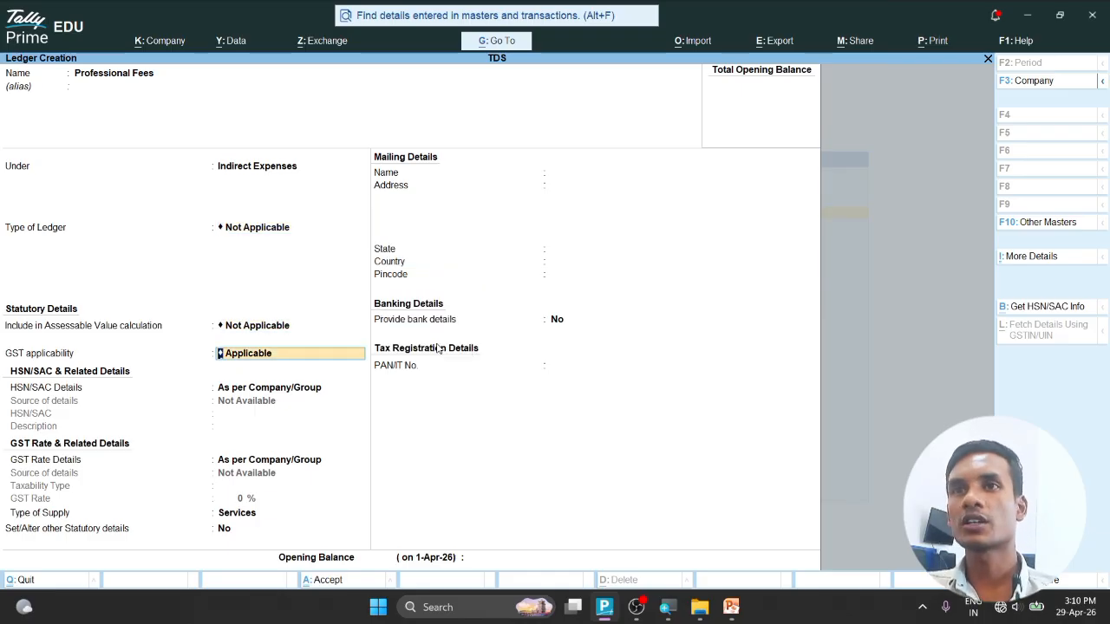
key(space)
key(Down)
key(Return)
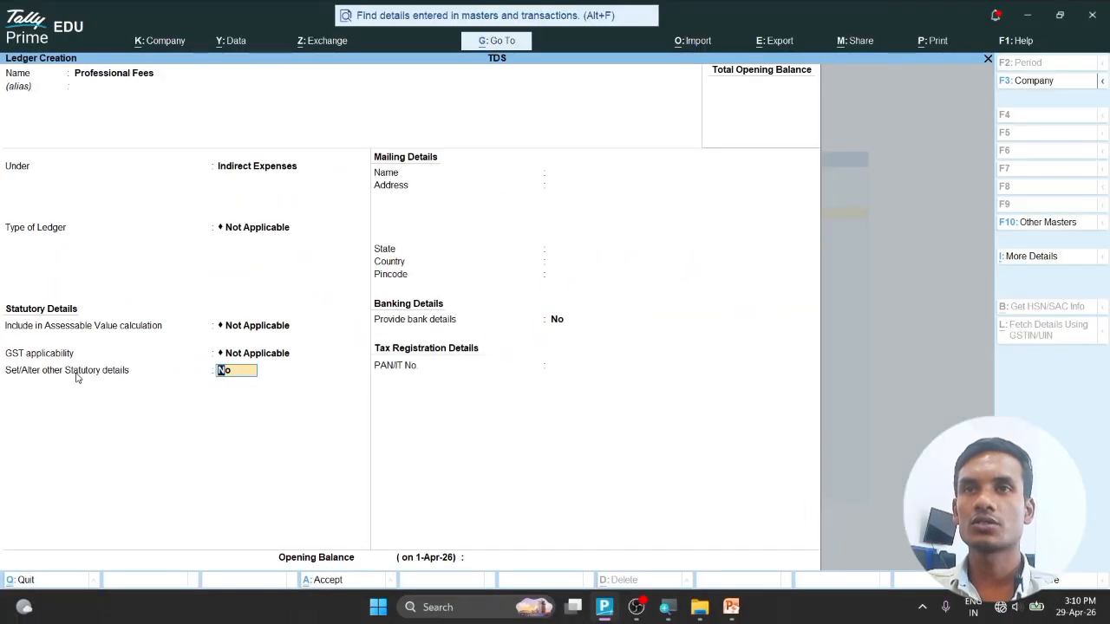
- Mark Professional Fees as TDS applicable and begin a new nature of payment
key(y)
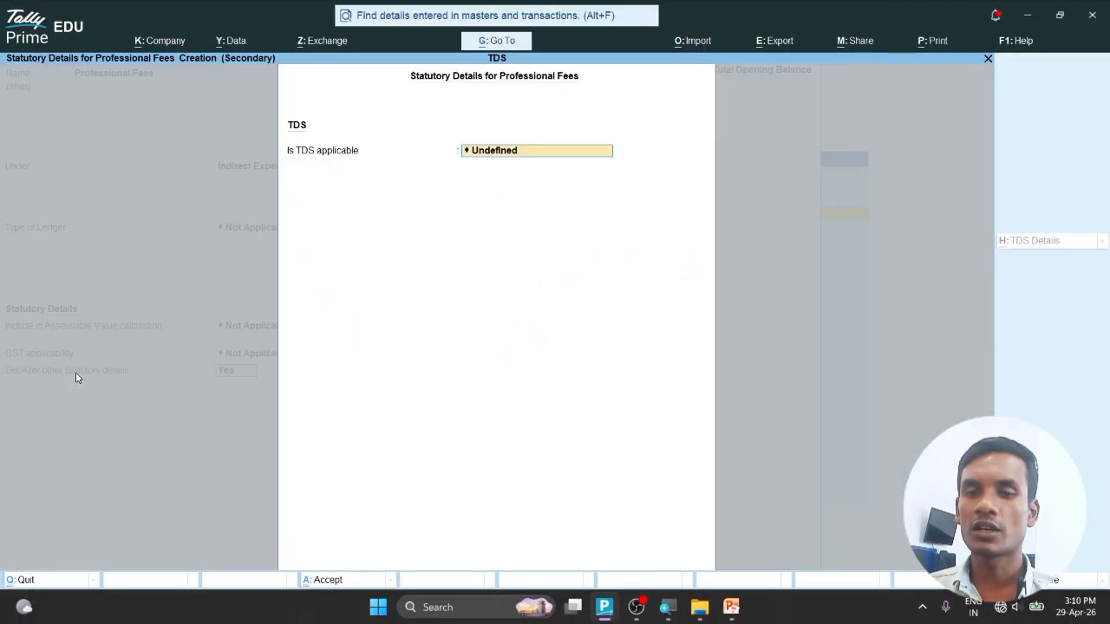
key(BackSpace)
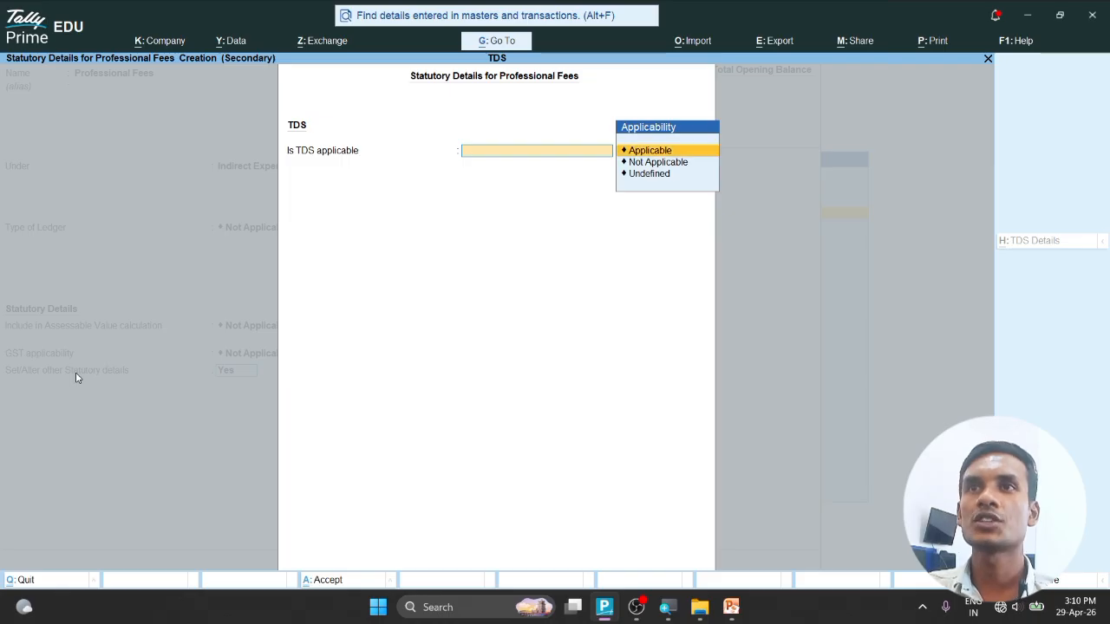
key(Return)
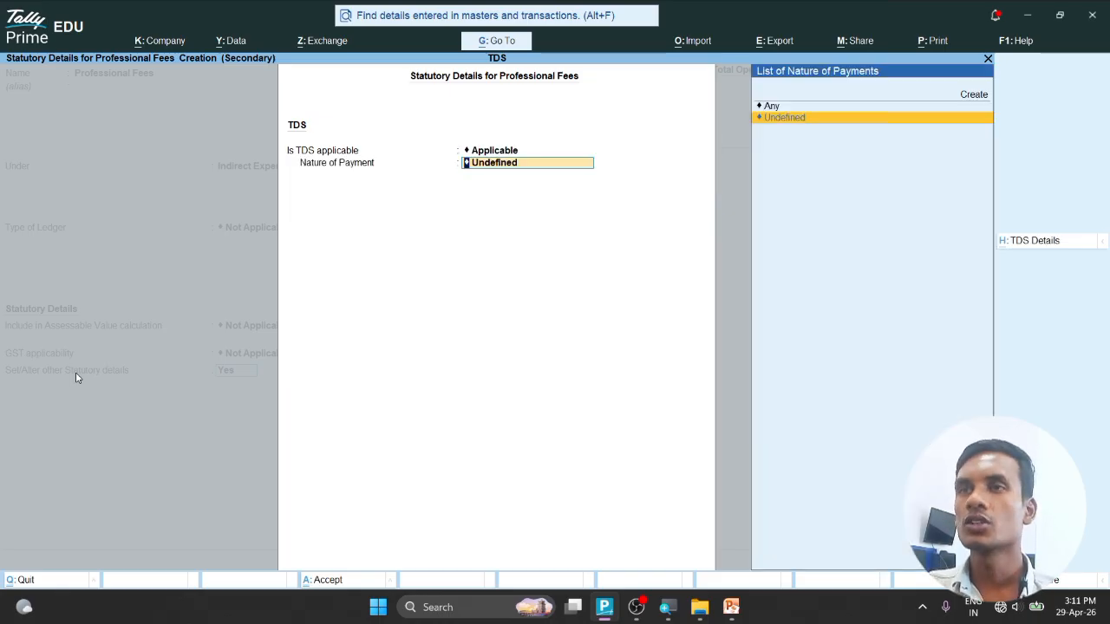
key(Up)
key(Up)
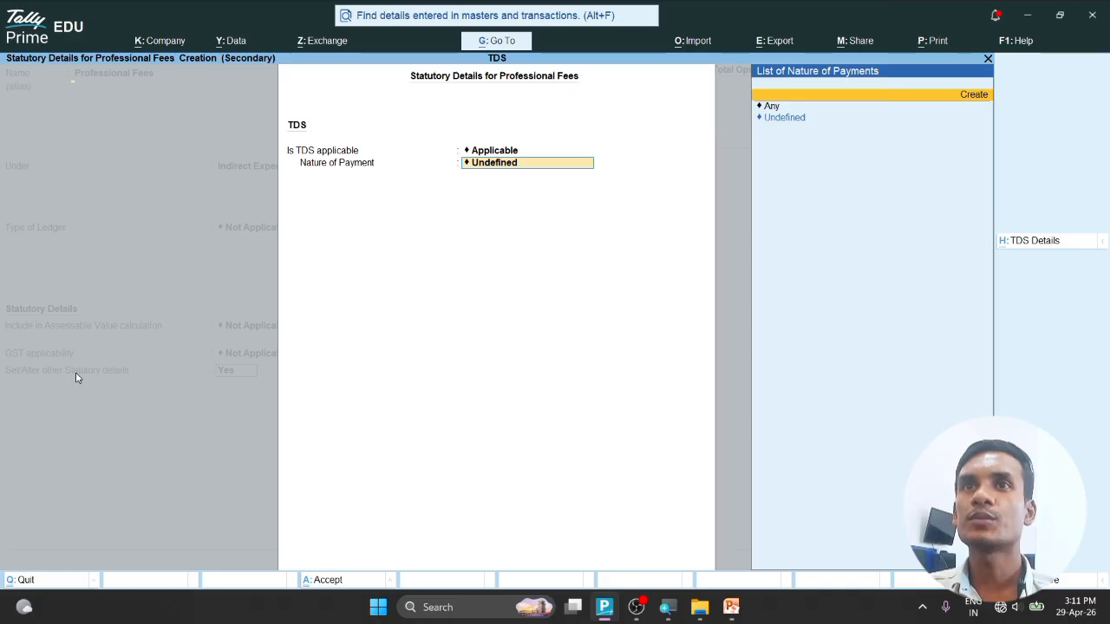
key(Return)
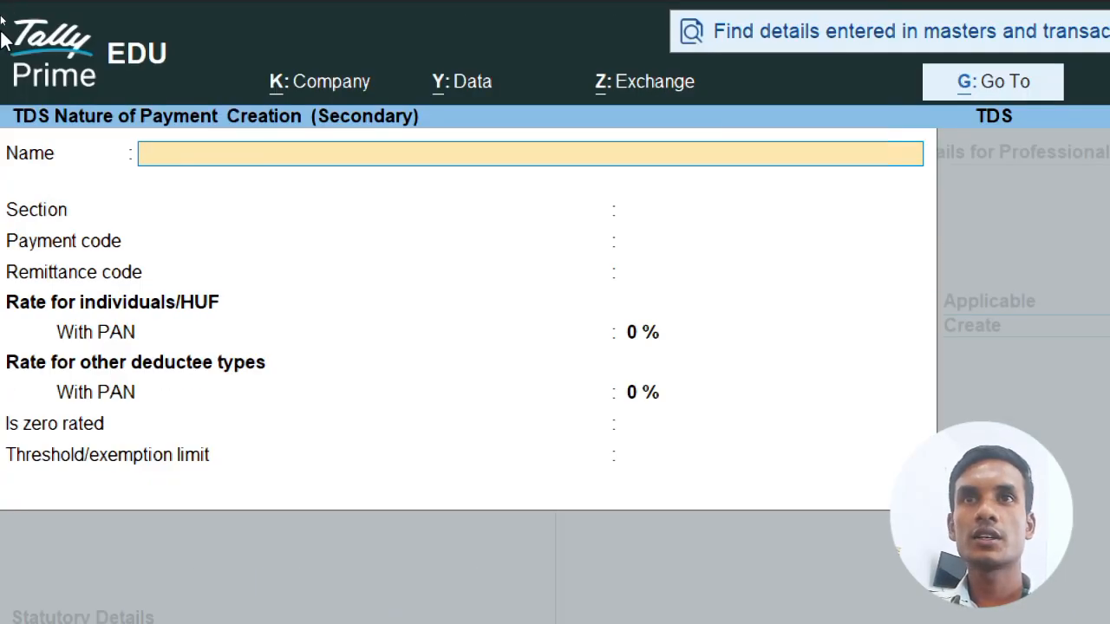
- Name the nature of payment Fees for Professional Or Technical Services under section 194J
text(Fees for)
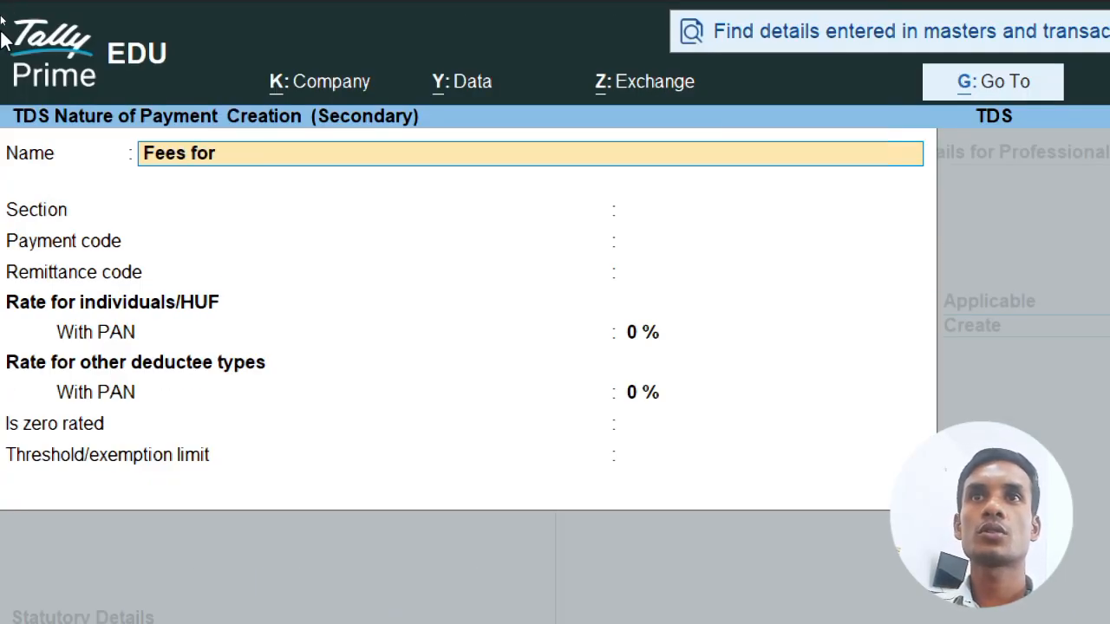
text( Professi)
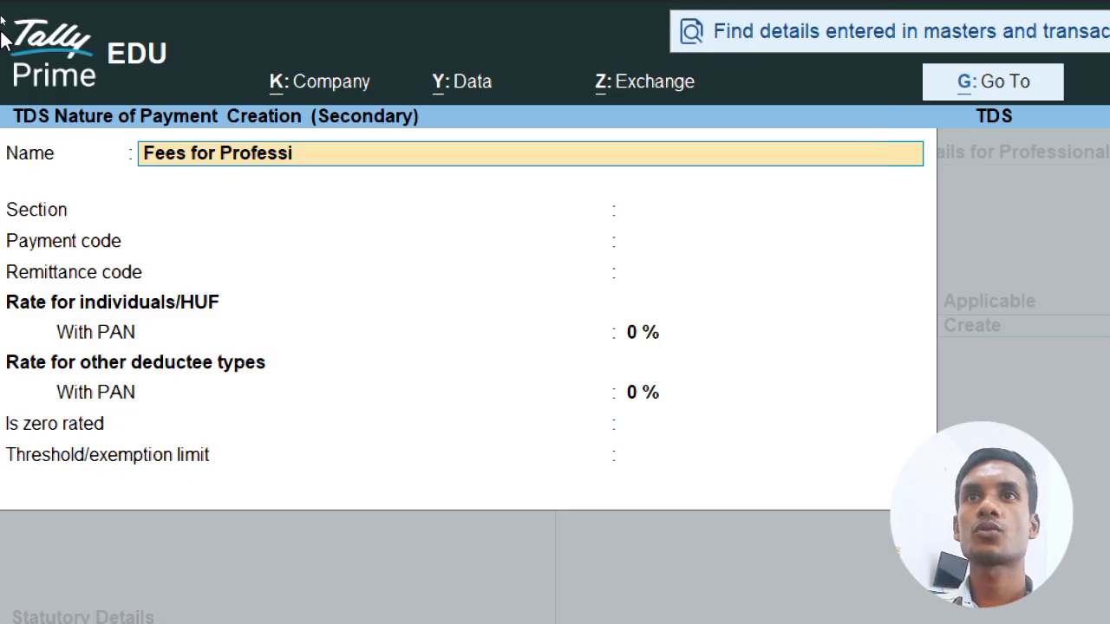
text(onal Or)
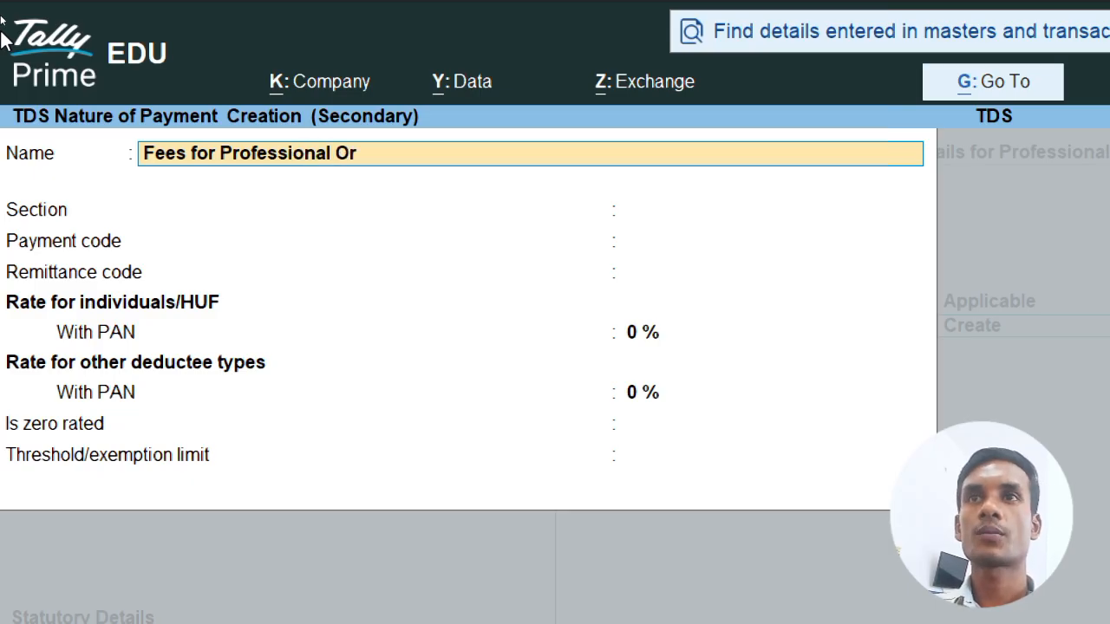
text( Technical)
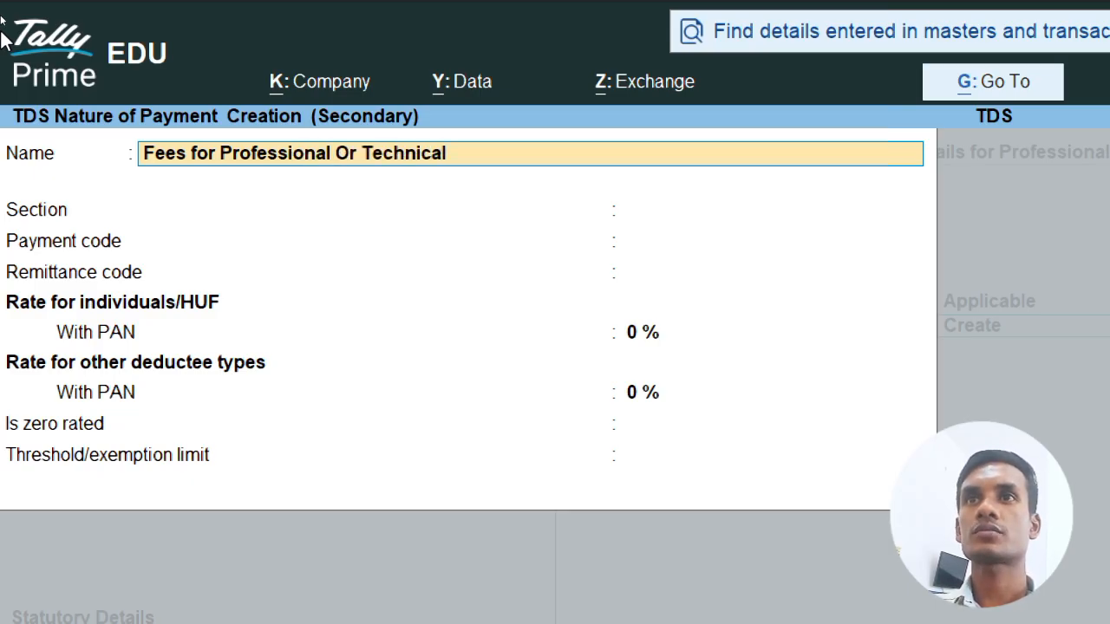
text( Services)
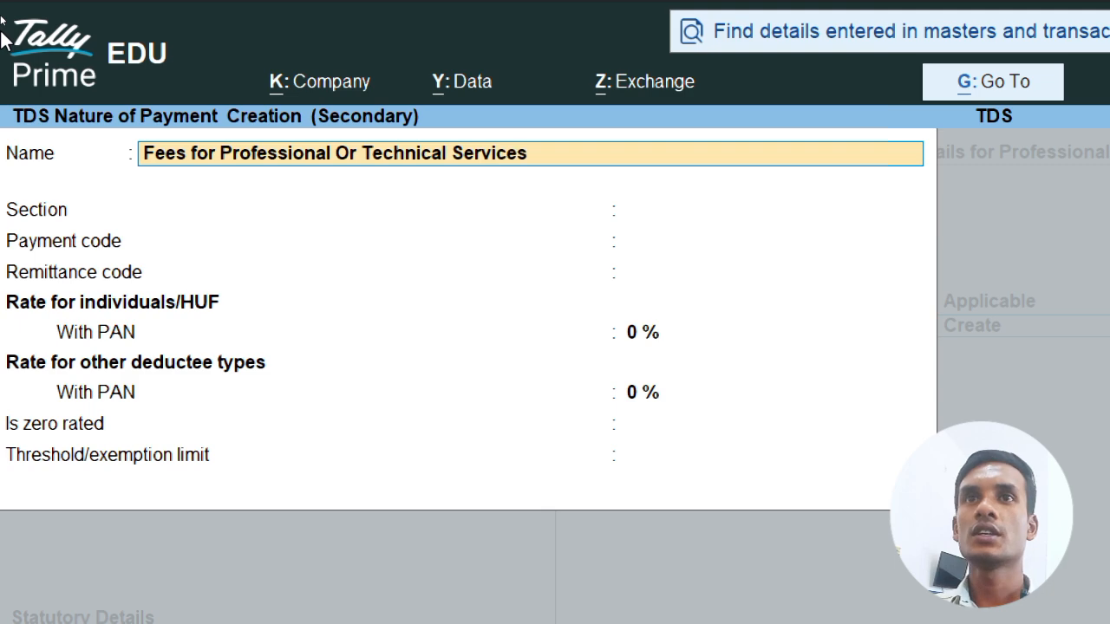
key(Return)
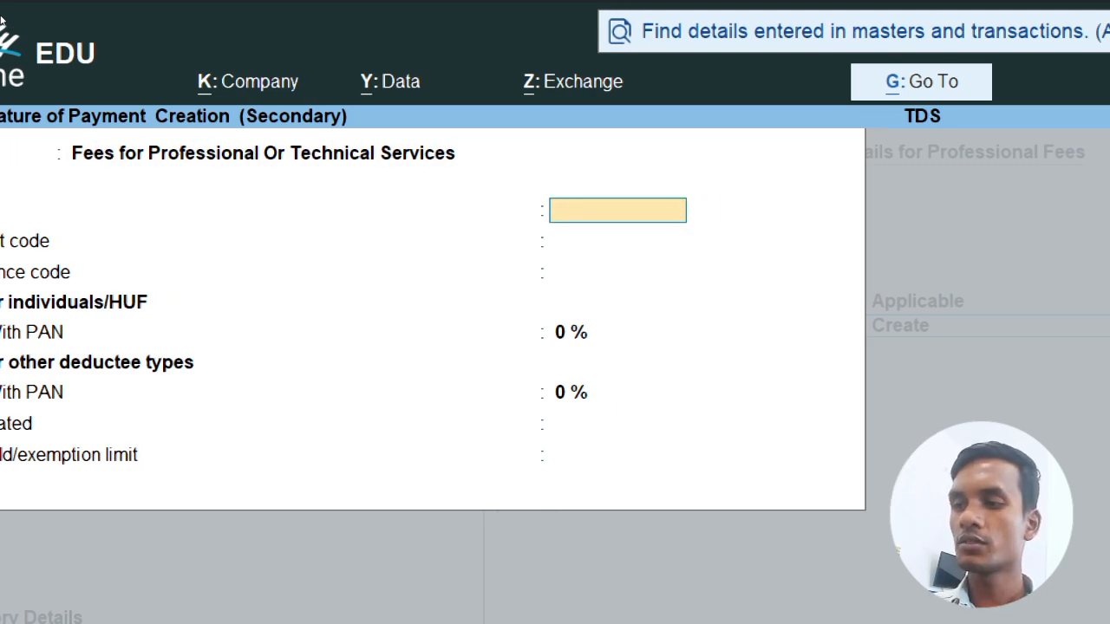
text(194)
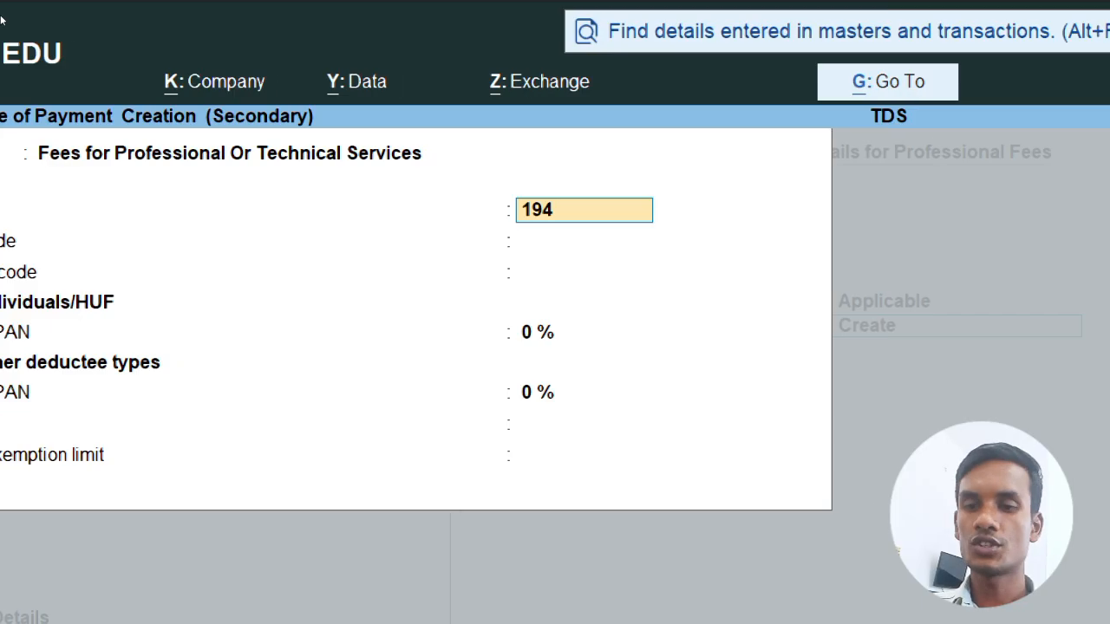
text(J)
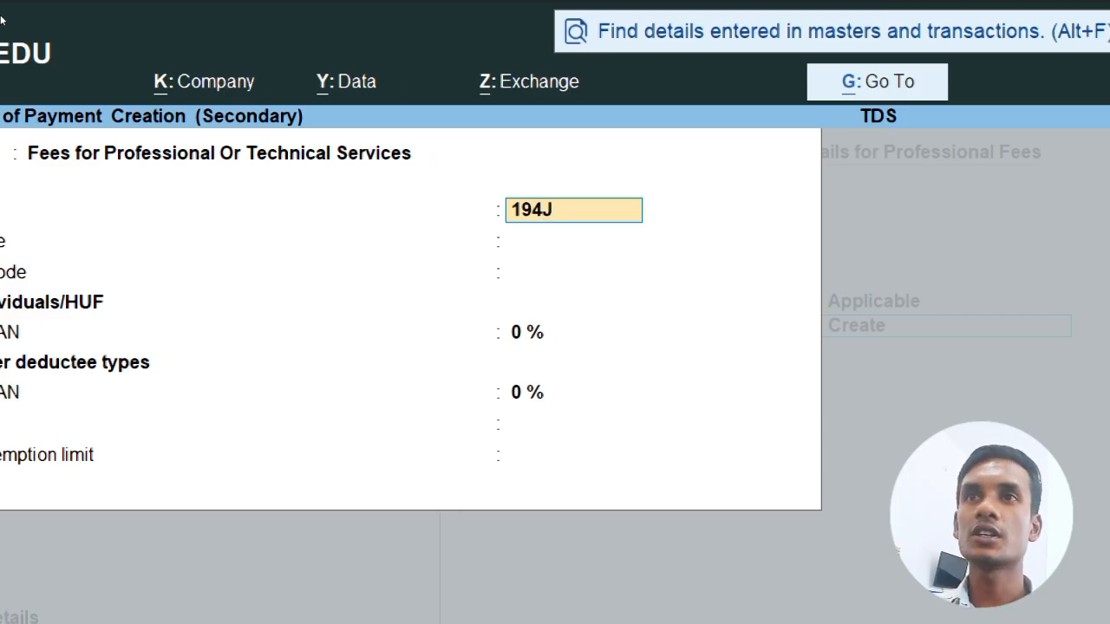
key(Return)
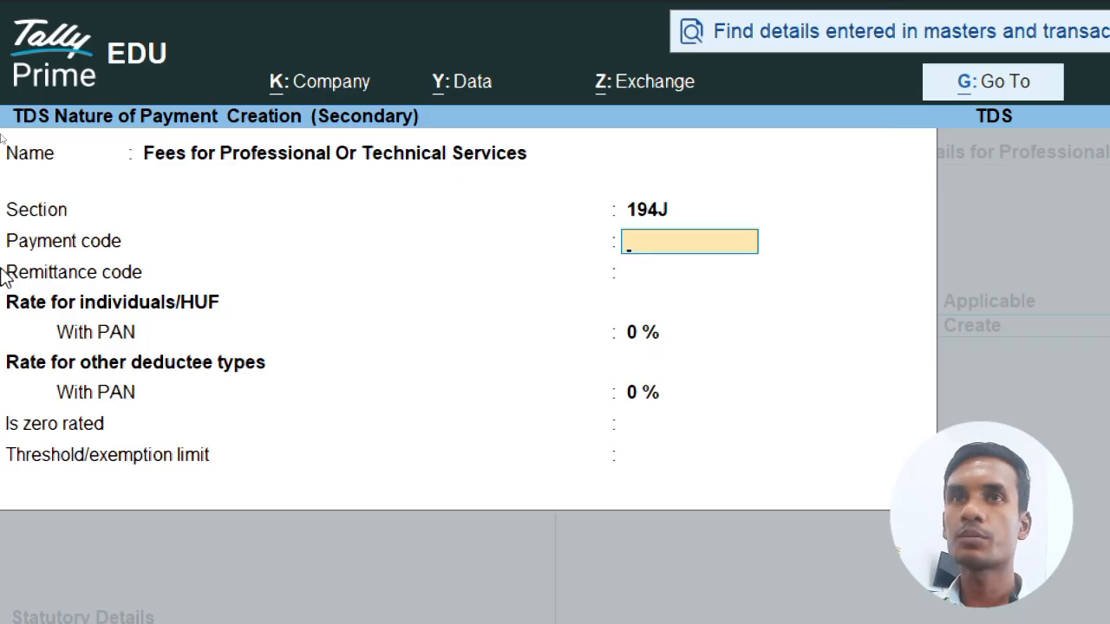
key(Return)
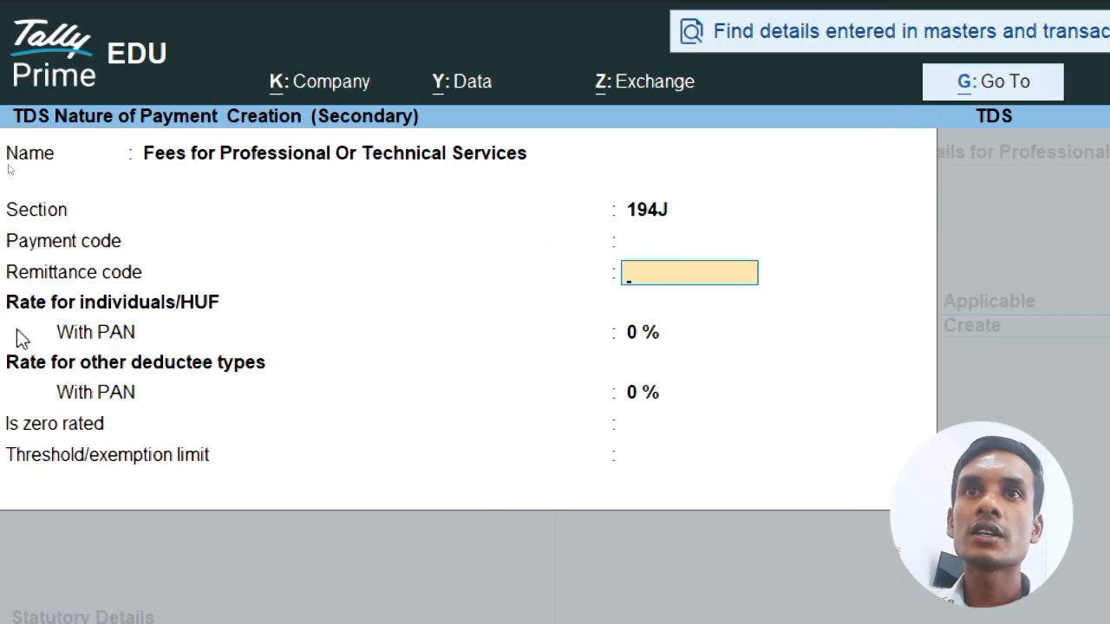
key(Return)
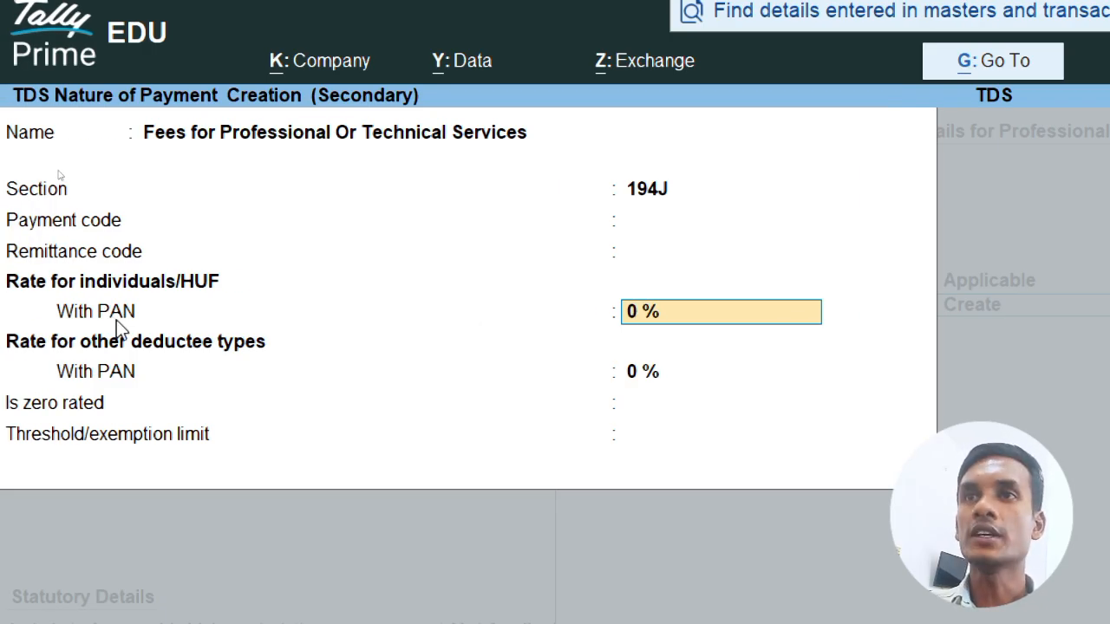
- Set 10% TDS rates and a 30000 threshold, then save the nature and the ledger
text(10)
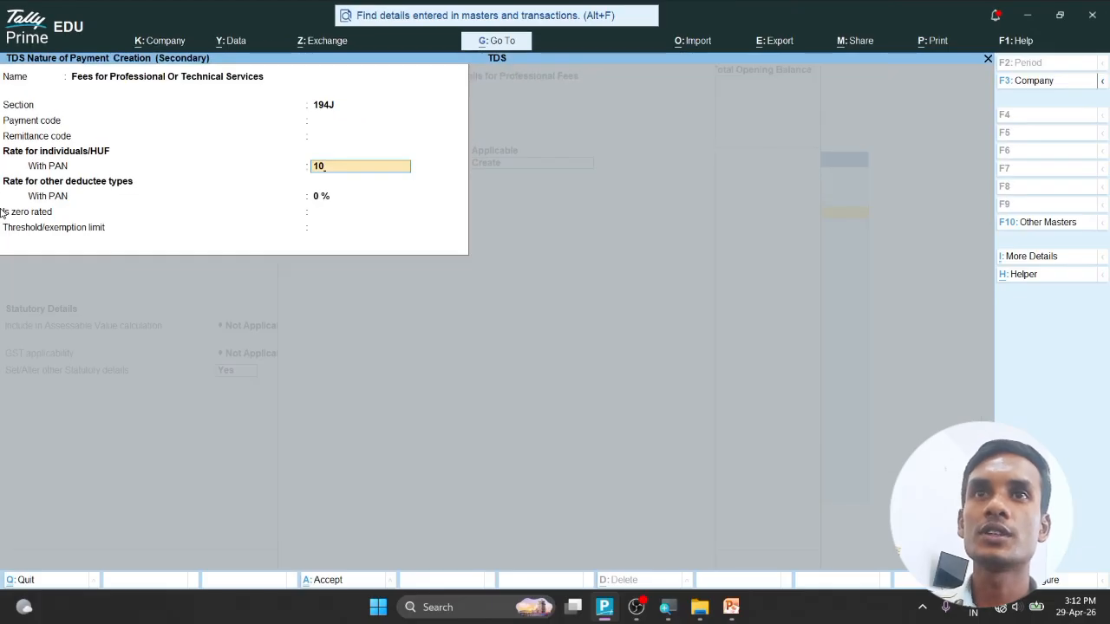
key(Return)
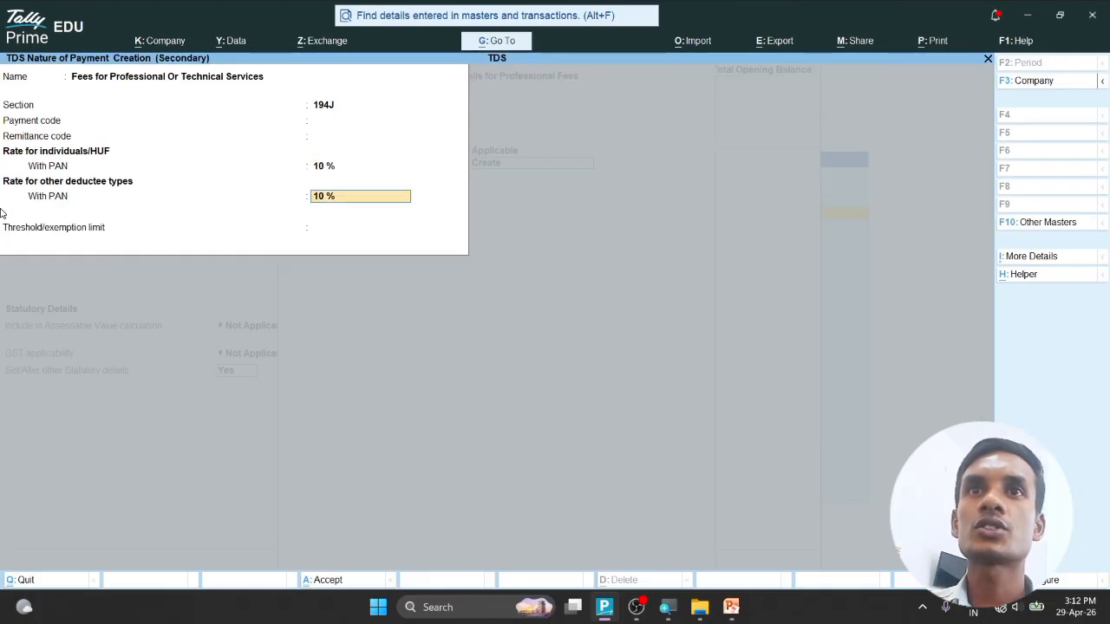
key(Return)
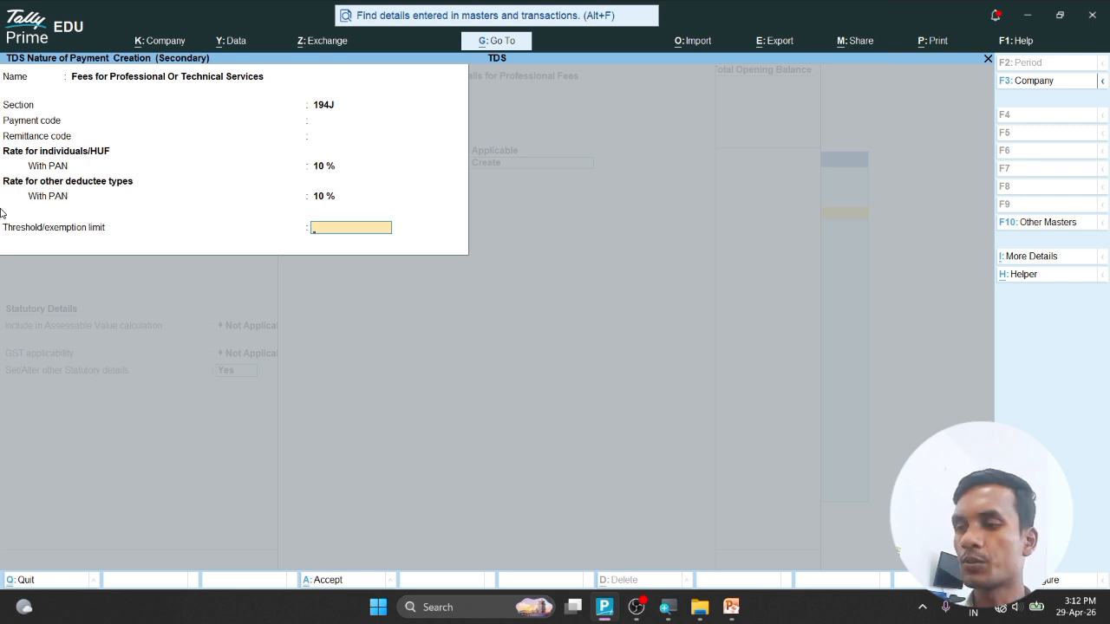
text(30000)
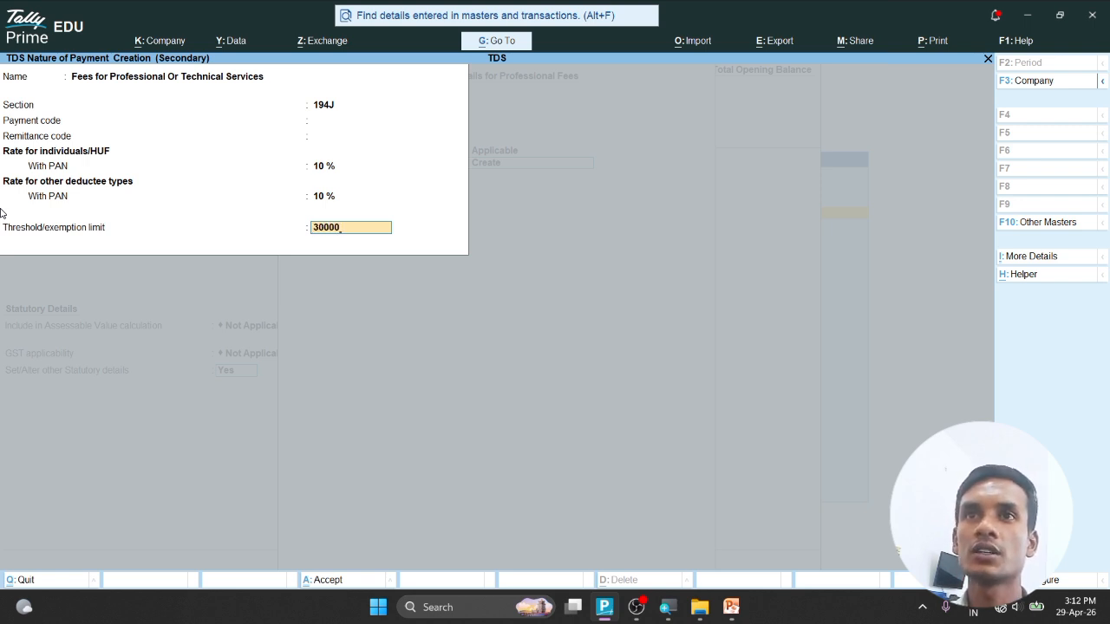
key(Return)
key(Return)
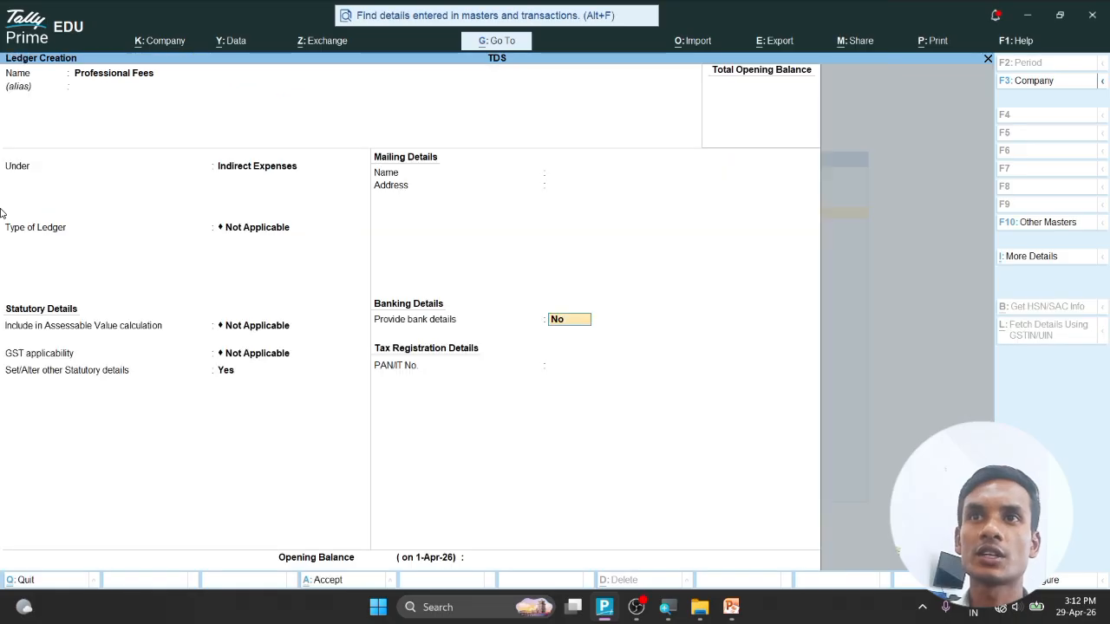
key(Return)
key(Return)
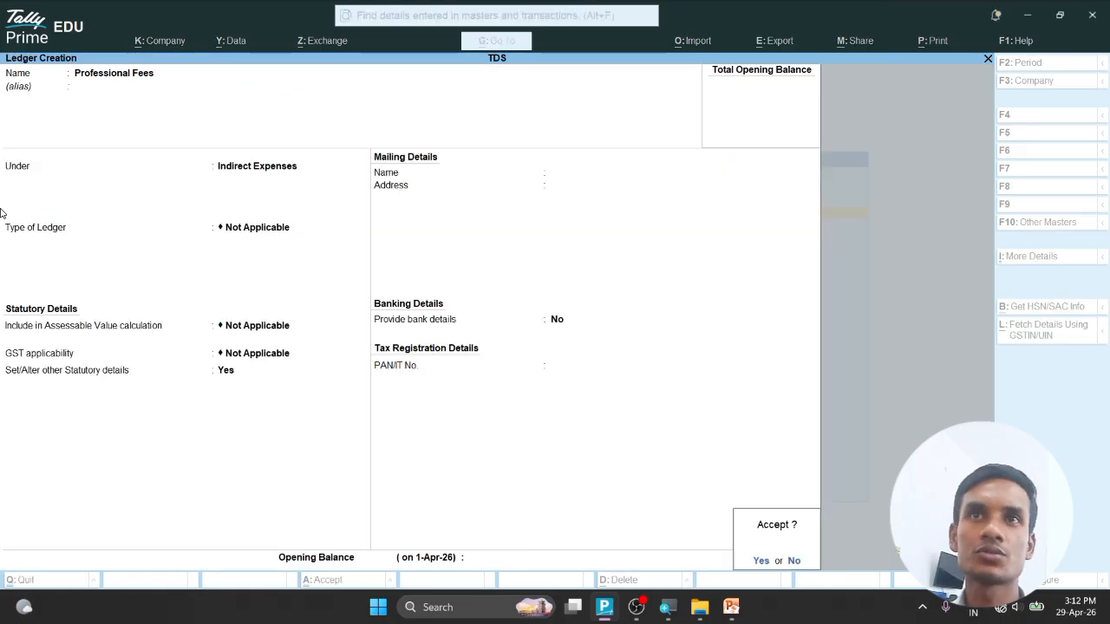
key(Return)
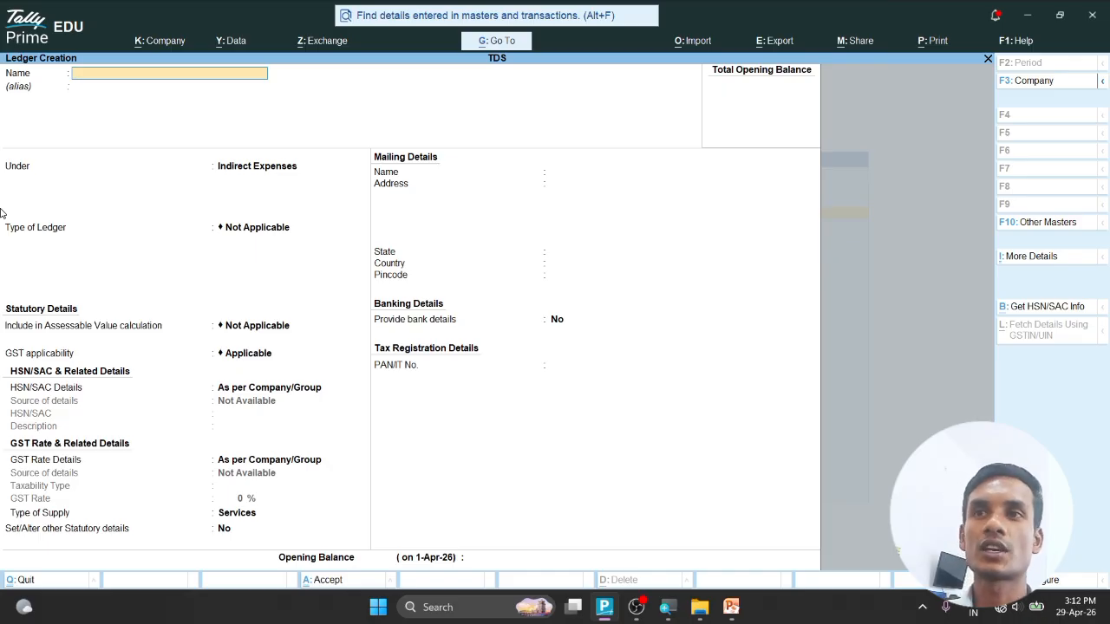
- Review the slide listing the ledgers still to create
click(731, 610)
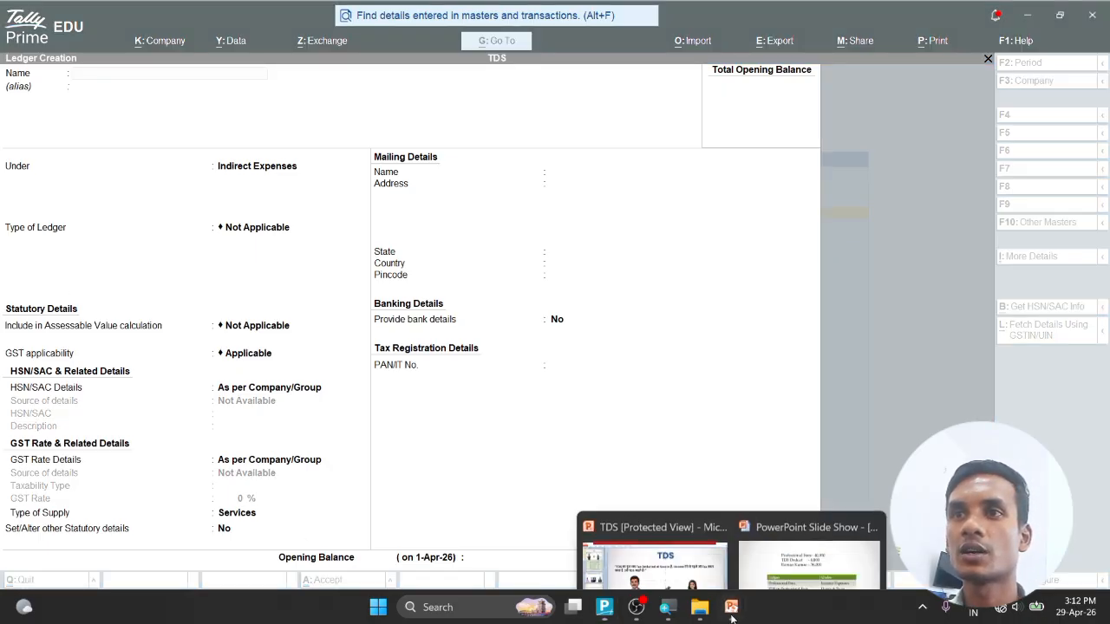
click(784, 549)
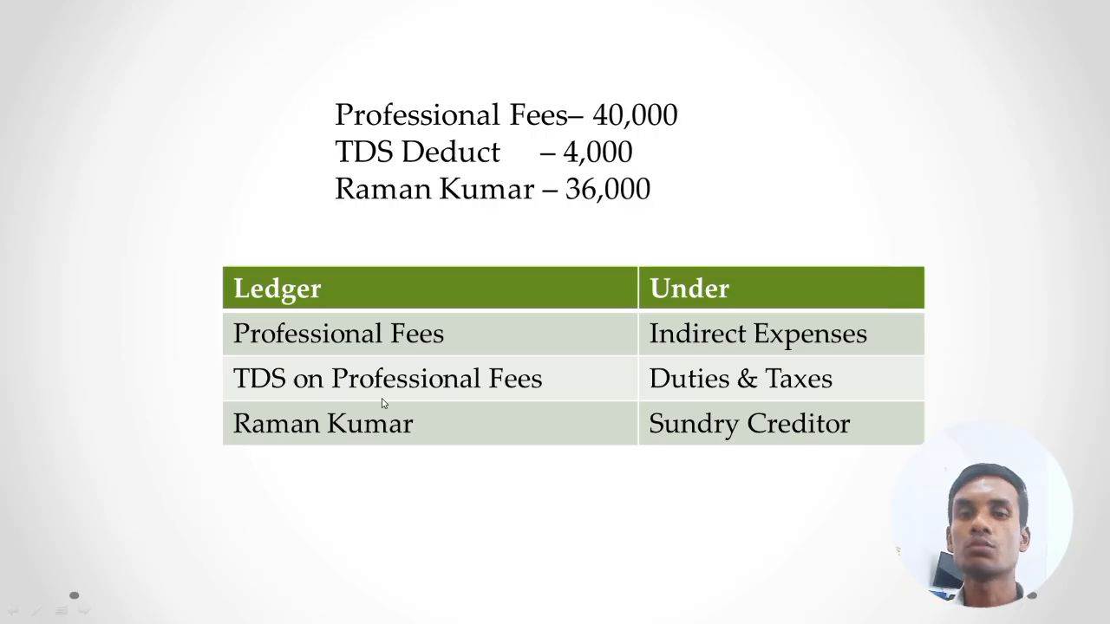
key(alt+Tab)
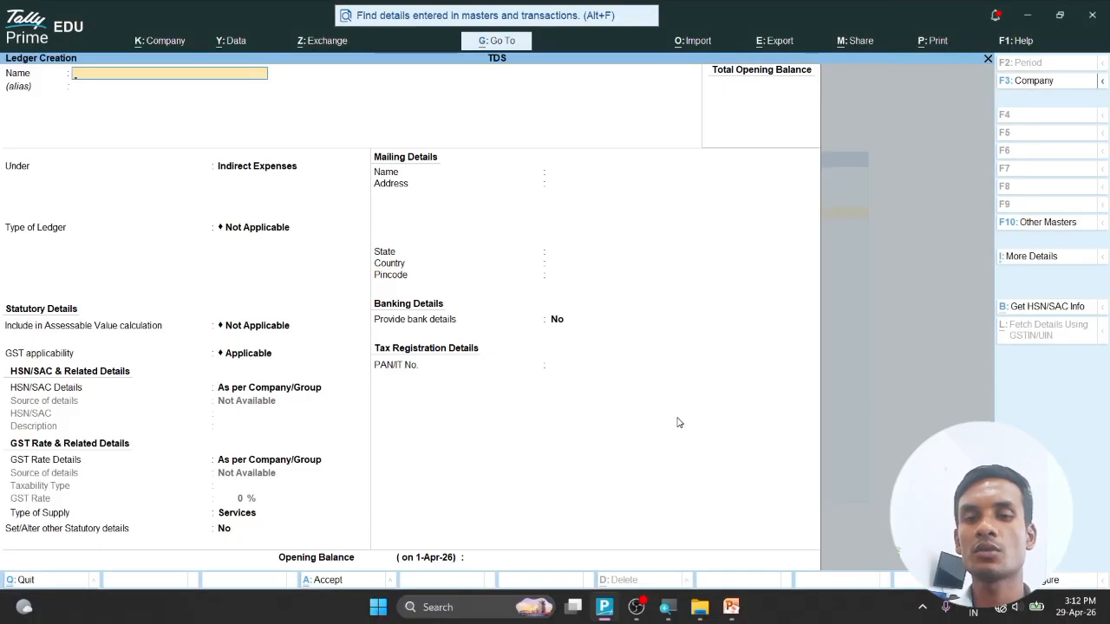
- Create the TDS on Professional Fees ledger under Duties & Taxes, duty type TDS, nature Fees for Professional Or Technical Services
text(DS)
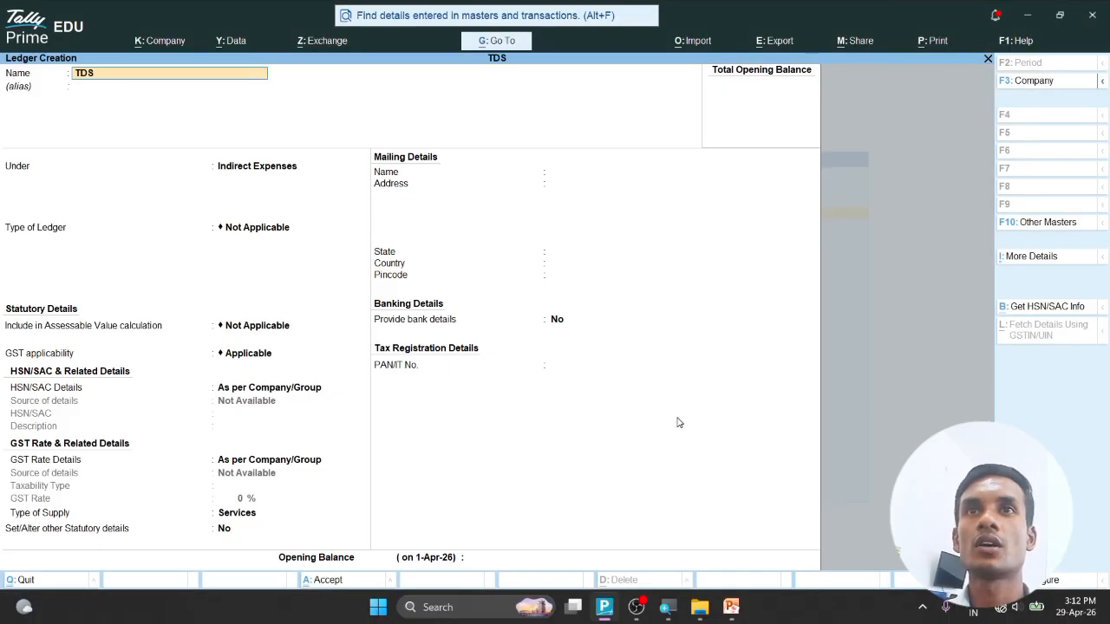
text( on Hpr)
key(BackSpace)
key(BackSpace)
key(BackSpace)
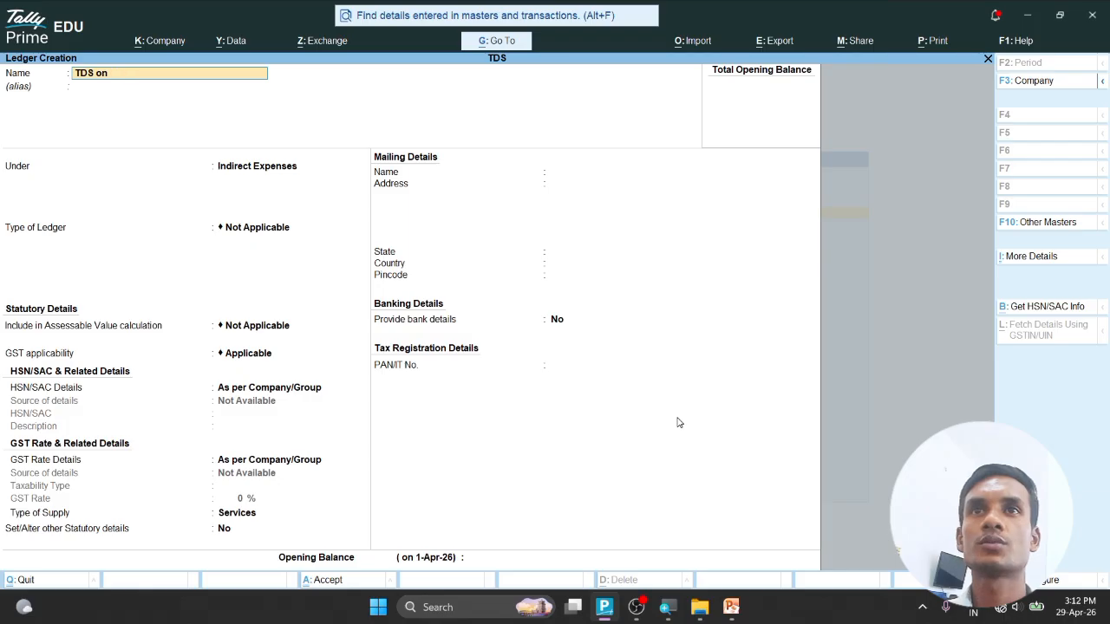
text(Professional Fees)
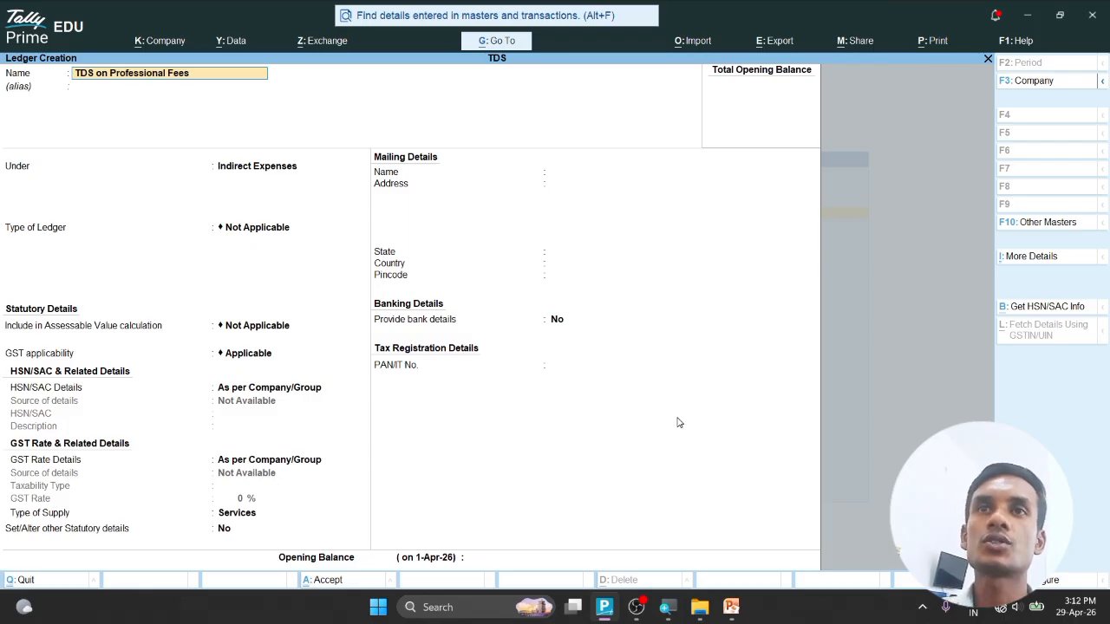
key(Return)
key(Return)
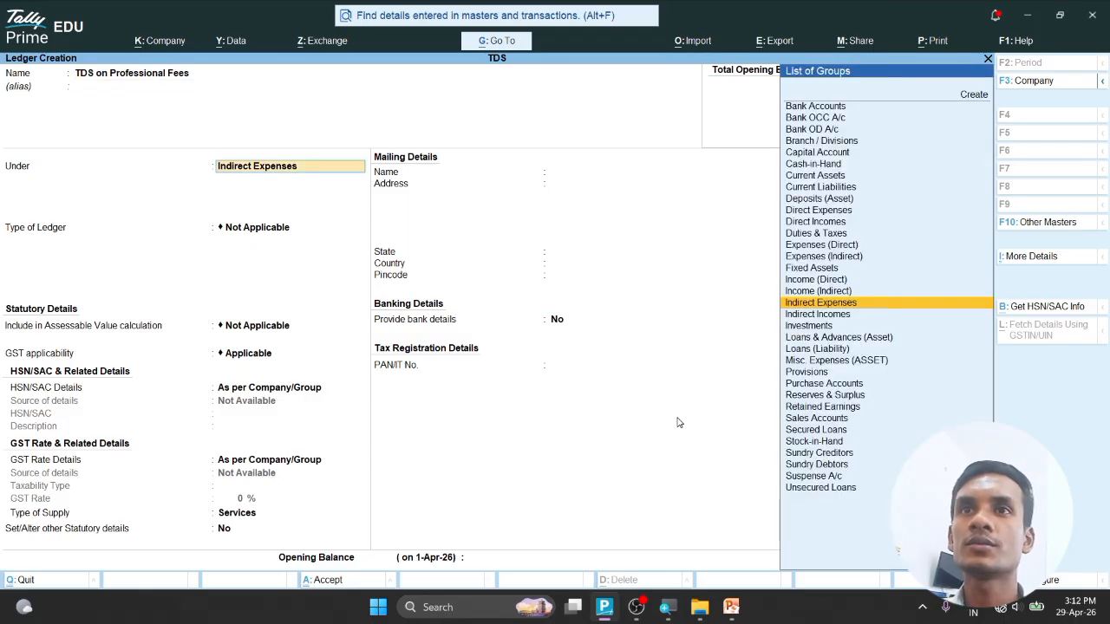
text(Dut)
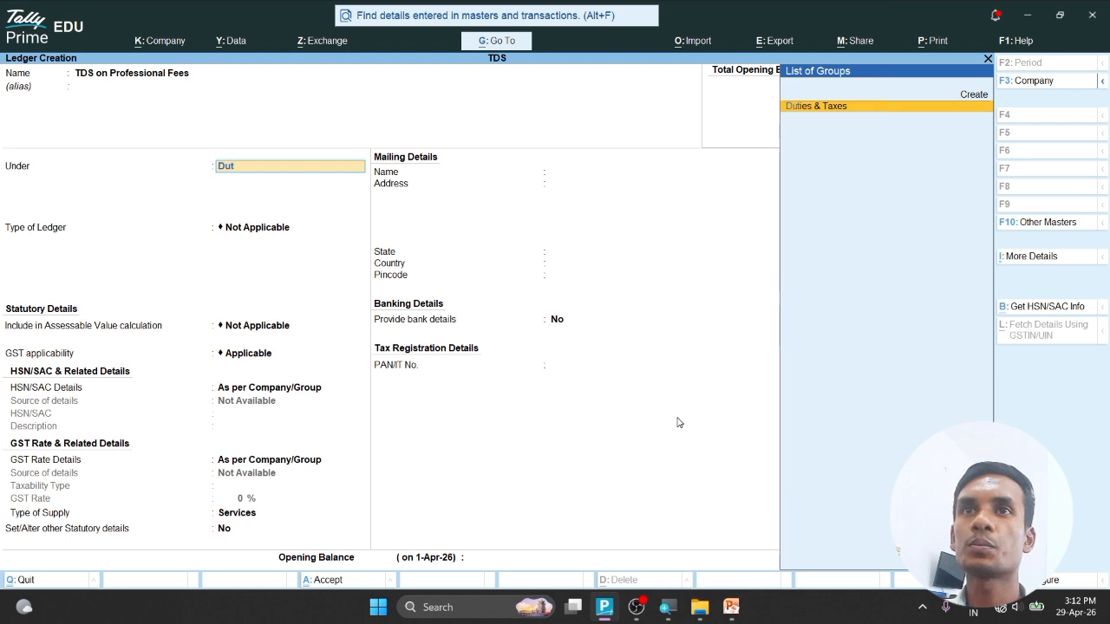
key(Return)
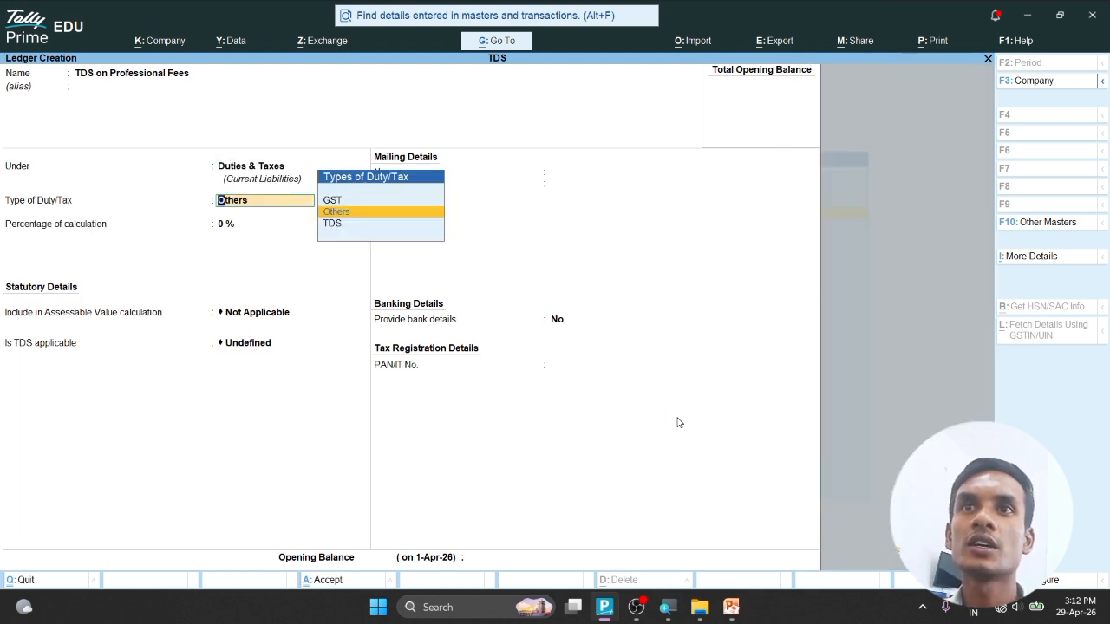
key(Down)
key(Return)
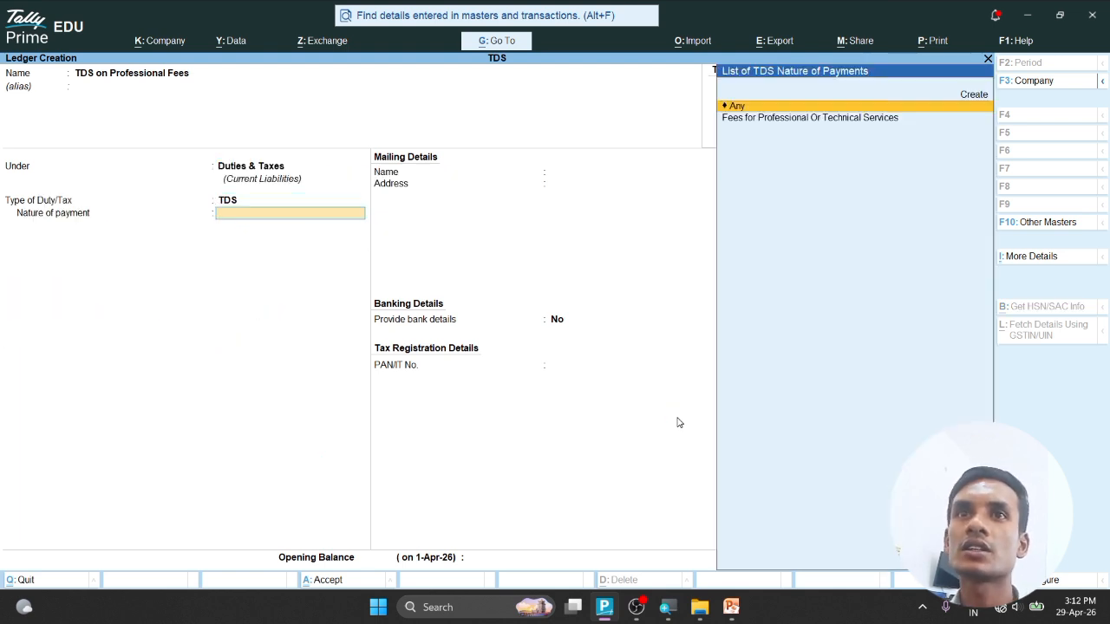
key(Down)
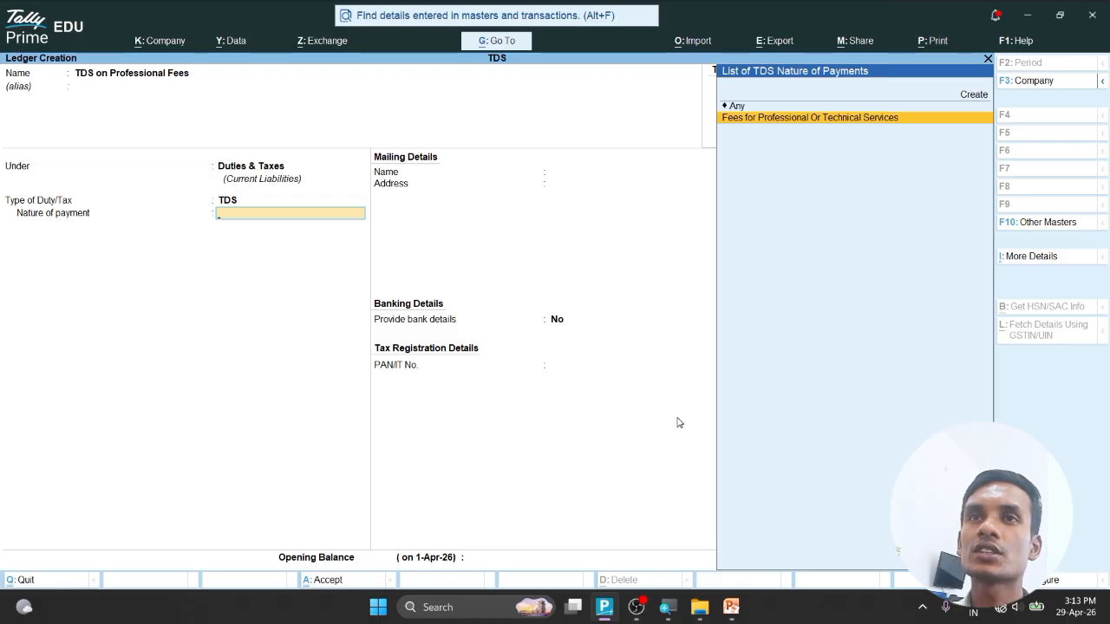
key(Return)
key(Return)
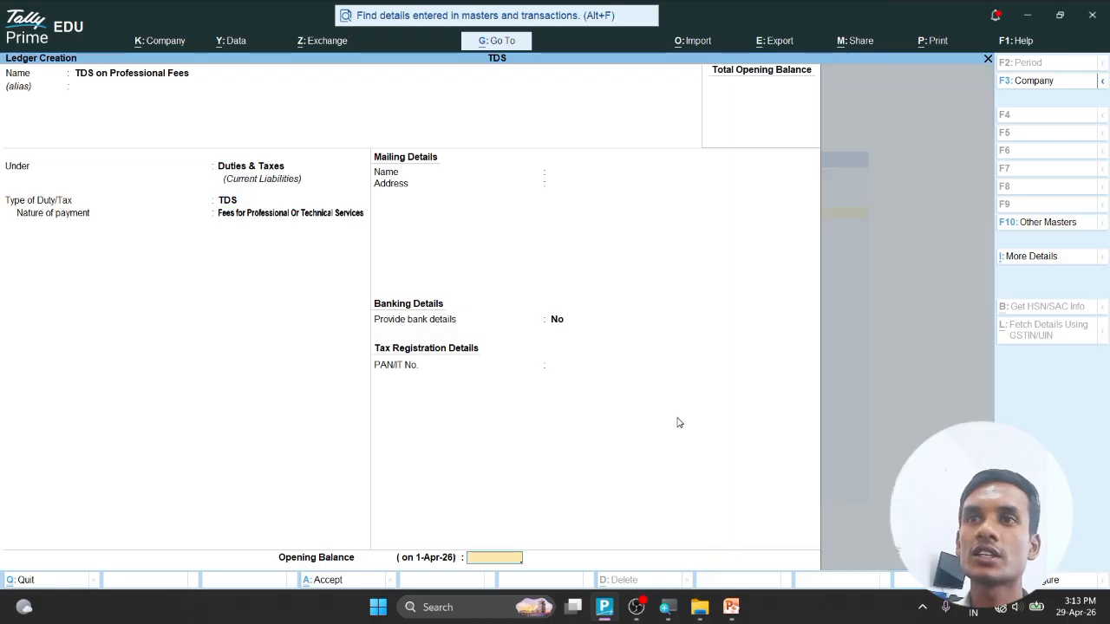
key(Return)
key(Return)
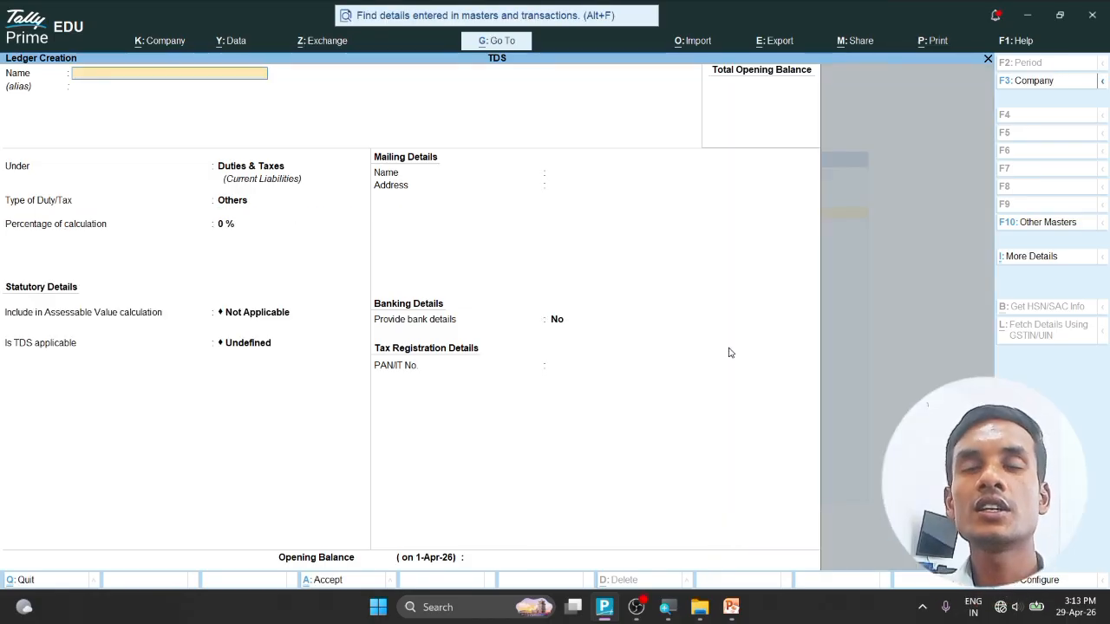
- Create the supplier ledger under Sundry Creditors, bill-by-bill off, TDS deductible as Company - Resident
text(Raman)
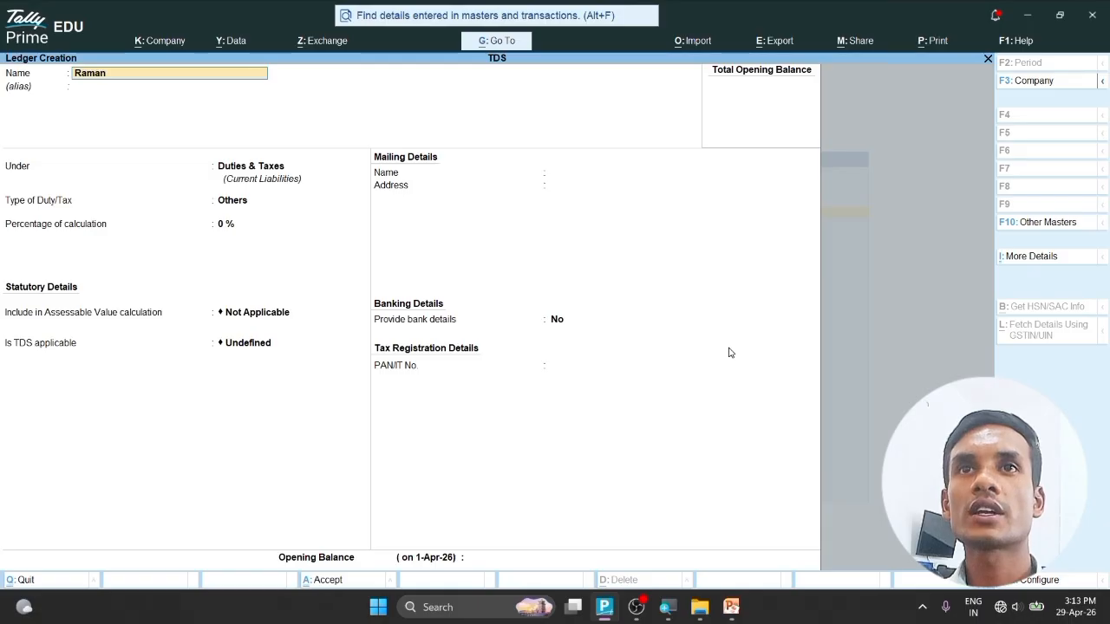
text( Kumar)
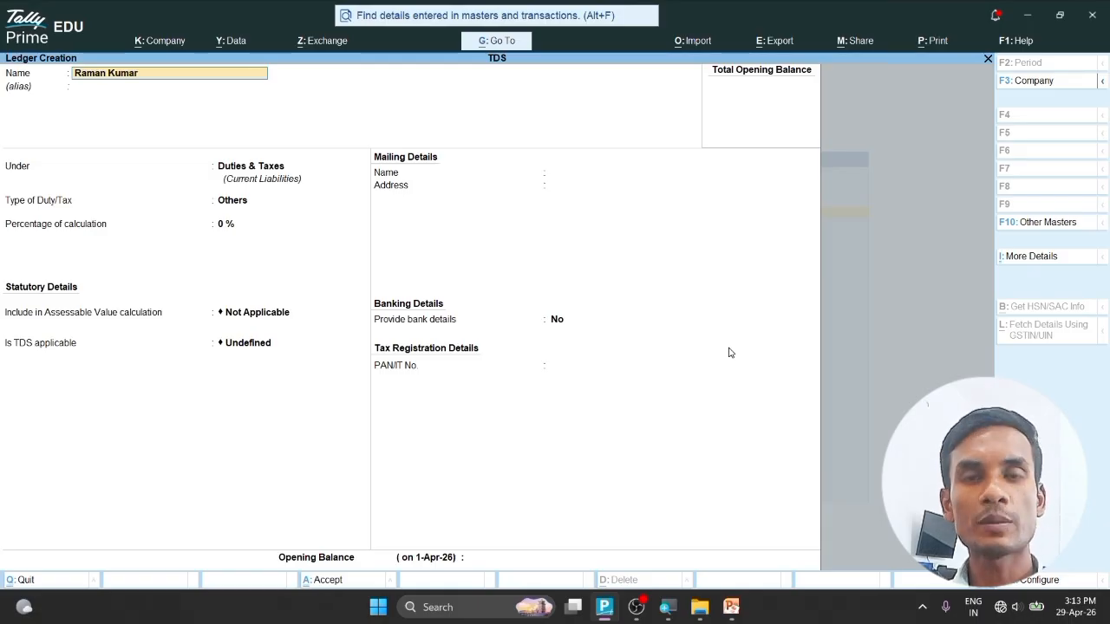
key(Return)
key(Return)
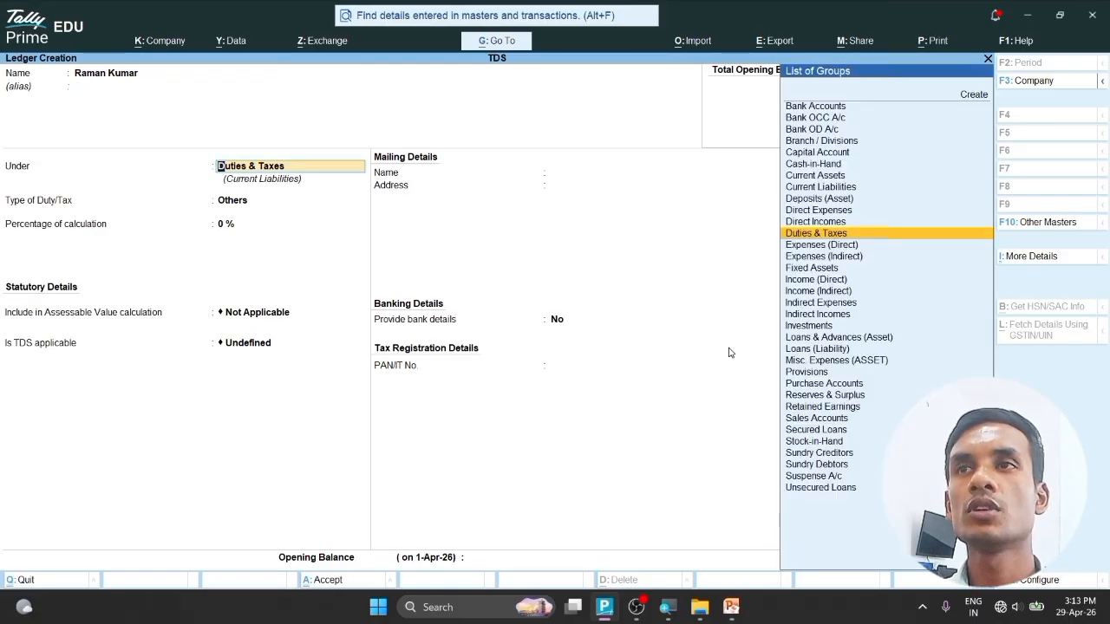
text(Sund)
key(Return)
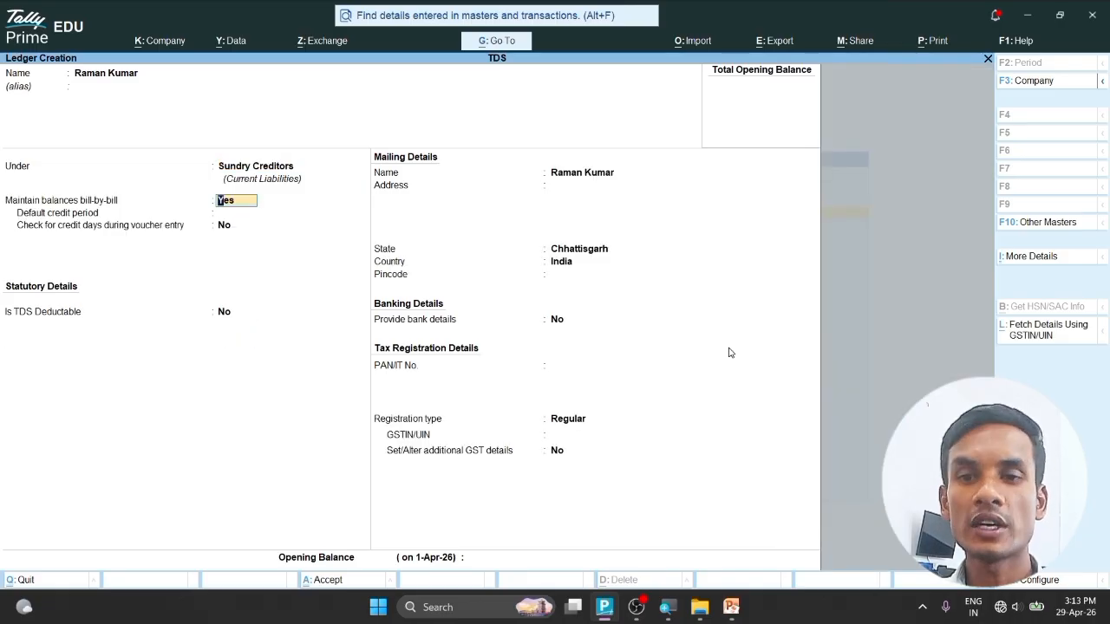
text(n)
key(Return)
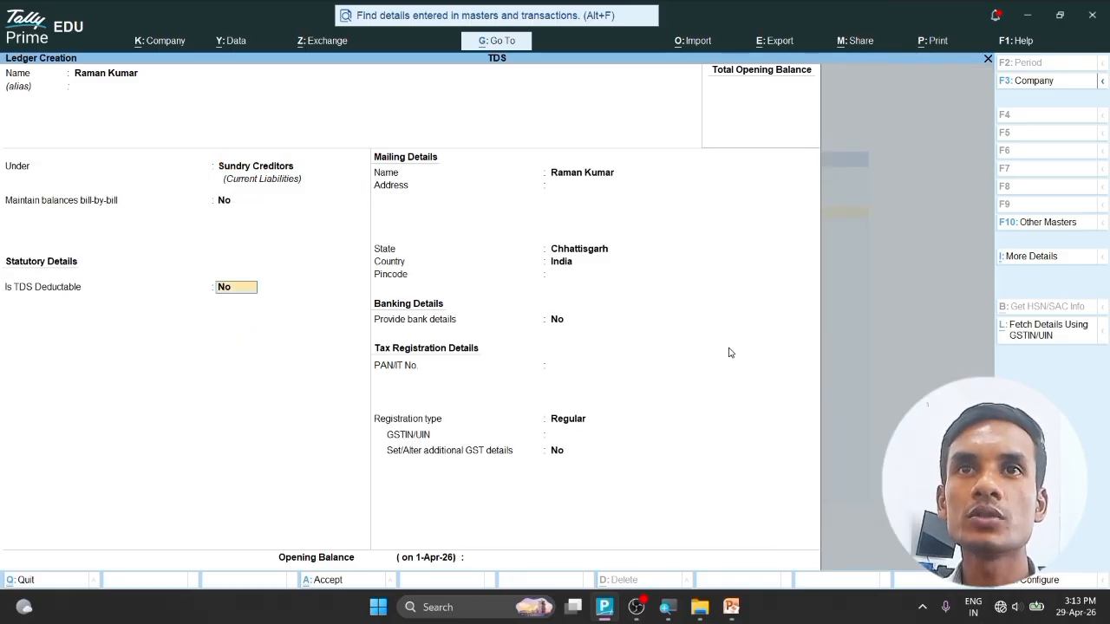
text(y)
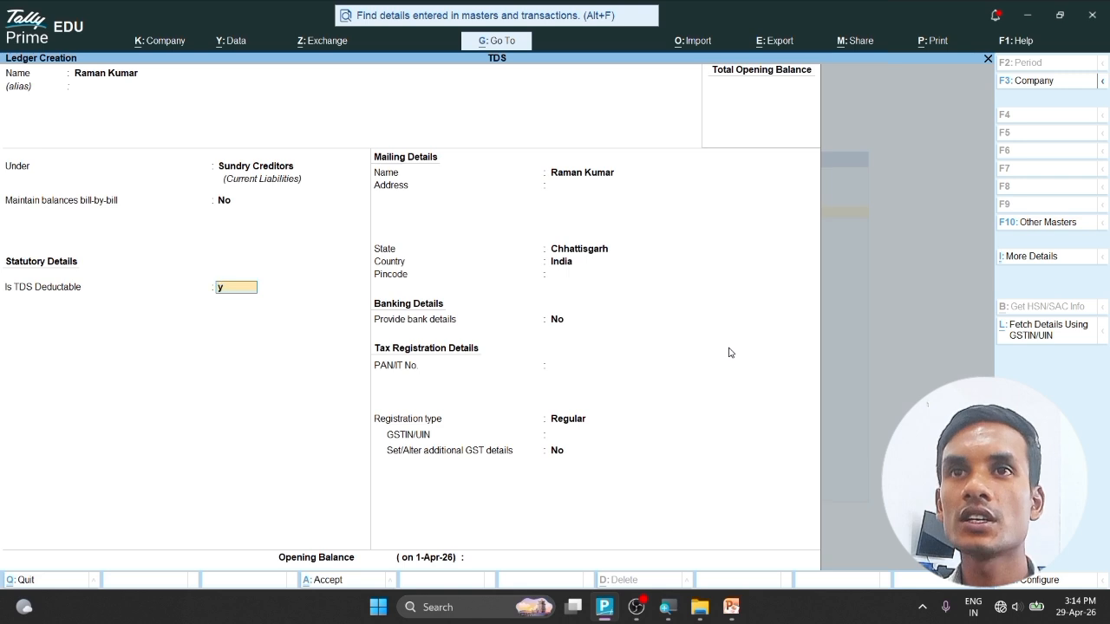
key(Return)
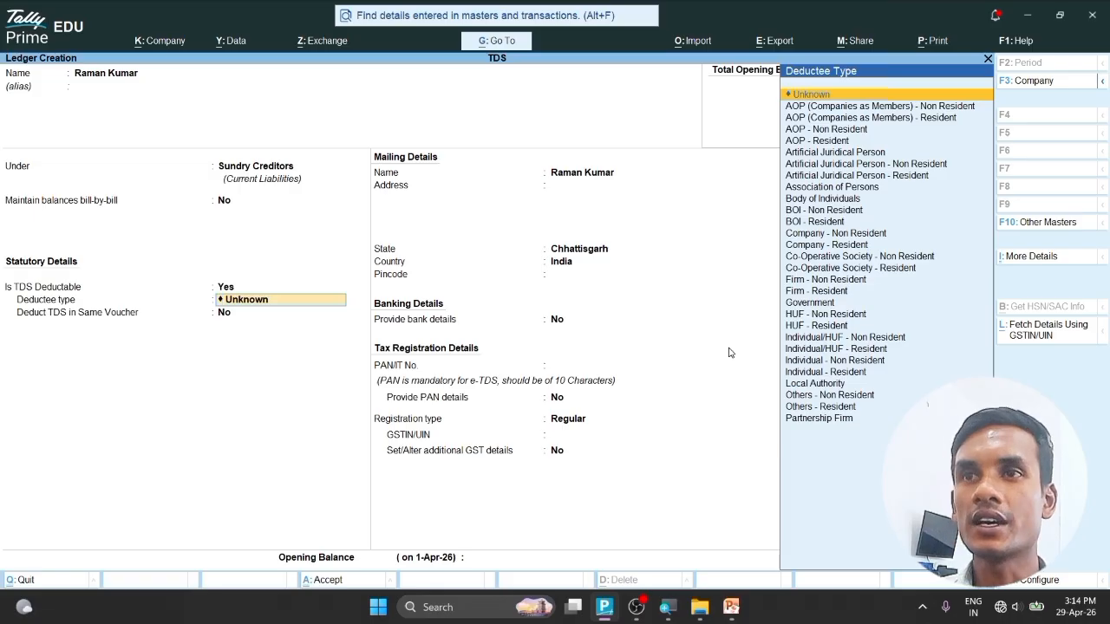
text(Com)
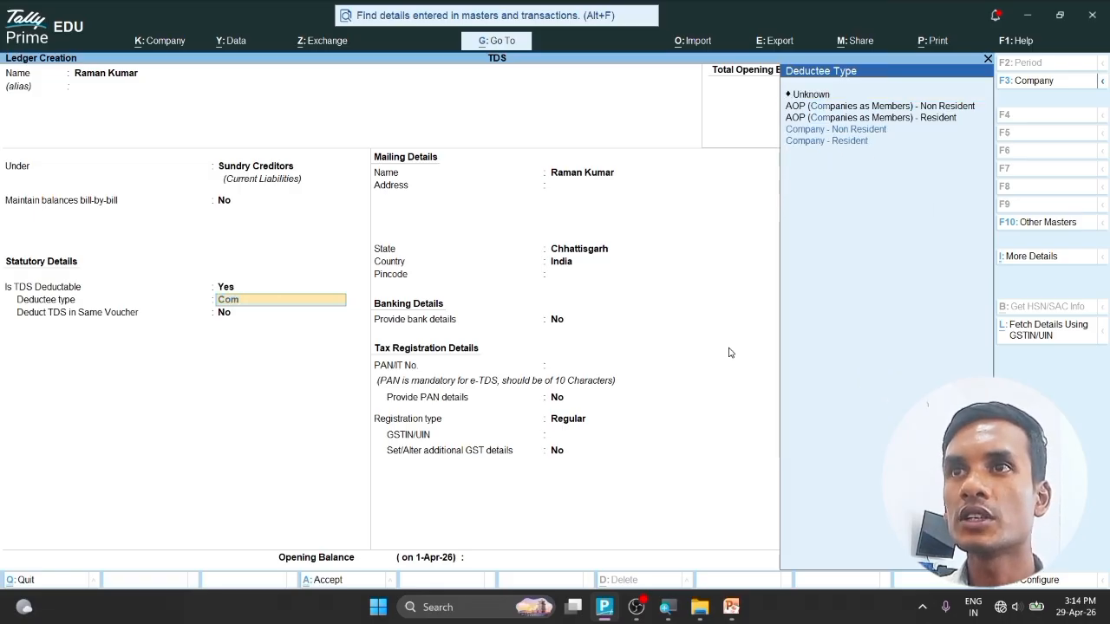
key(Down)
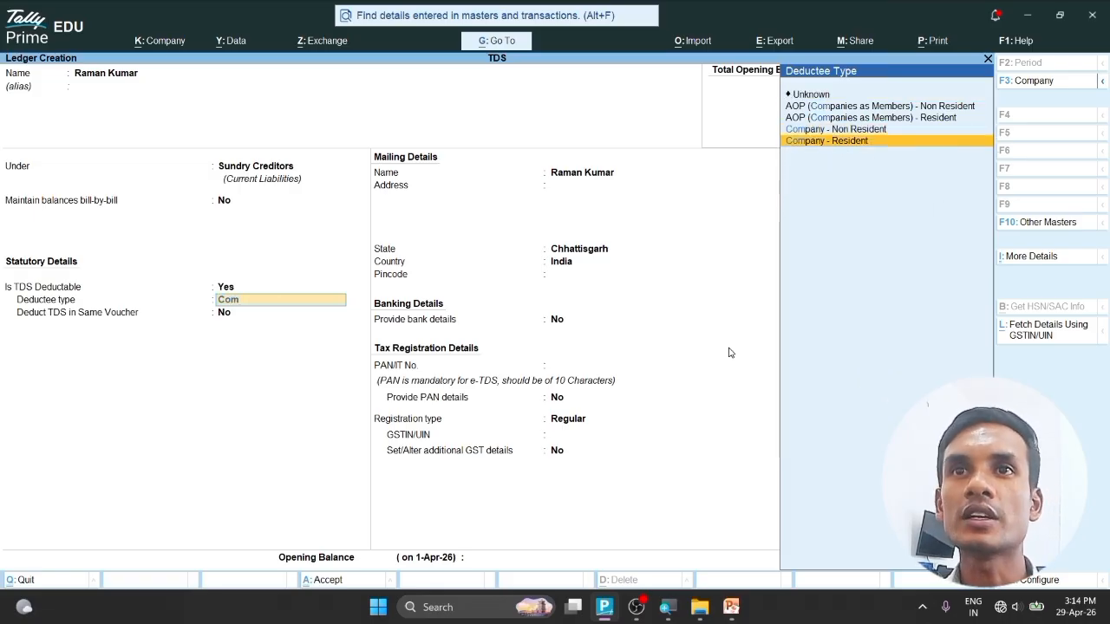
key(Return)
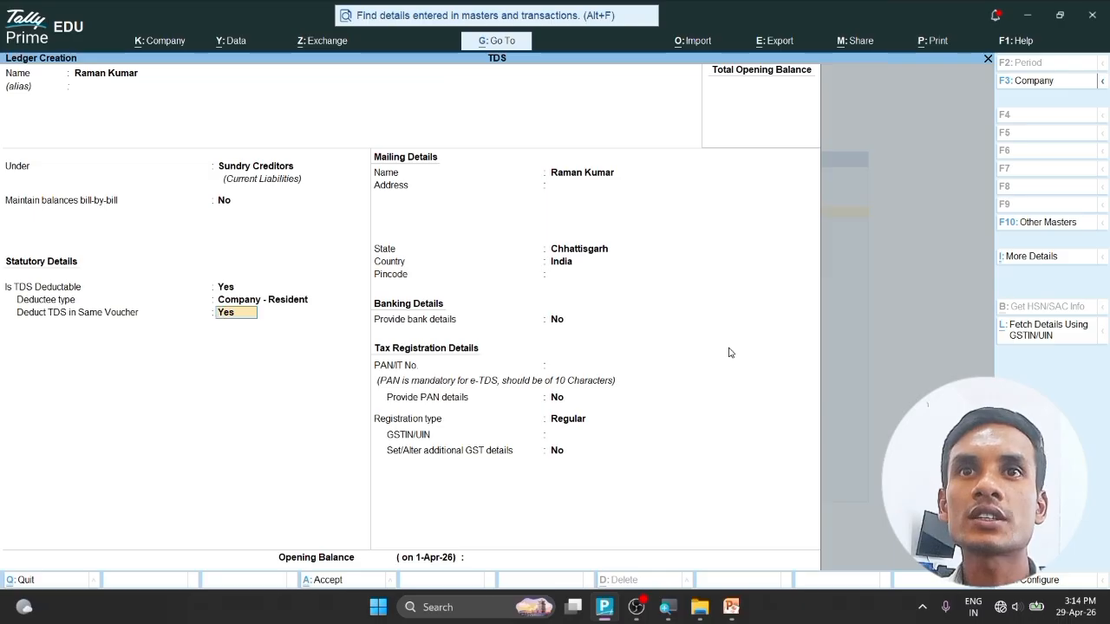
- Deduct TDS in the same voucher, enter the party's PAN, enable PAN details, keep Regular registration
key(Return)
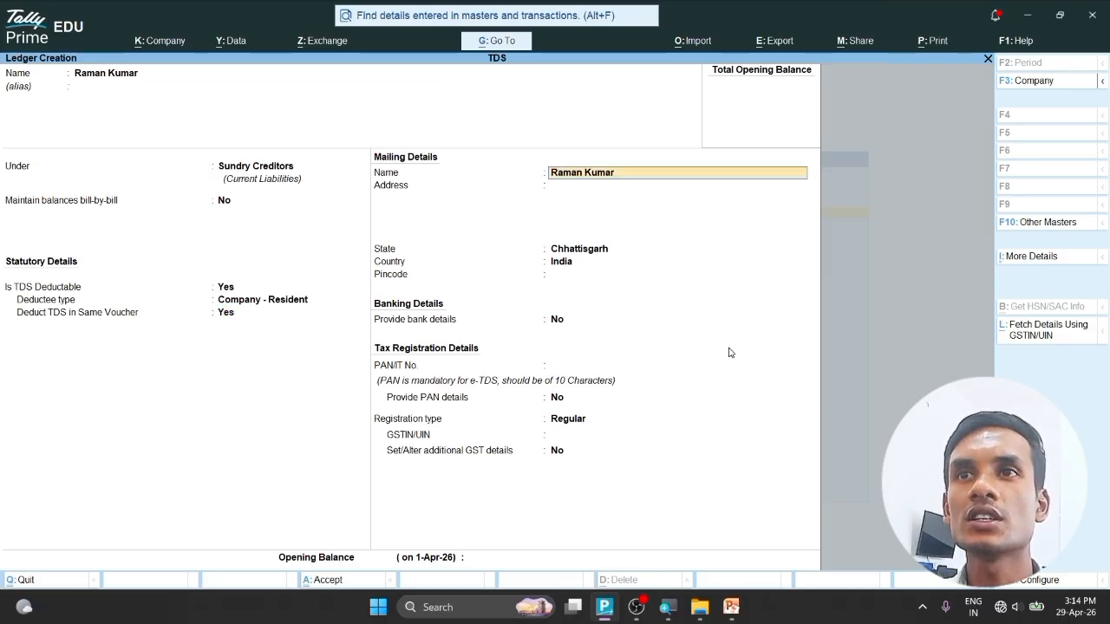
key(Return)
key(Return)
key(Return)
key(Return)
key(Return)
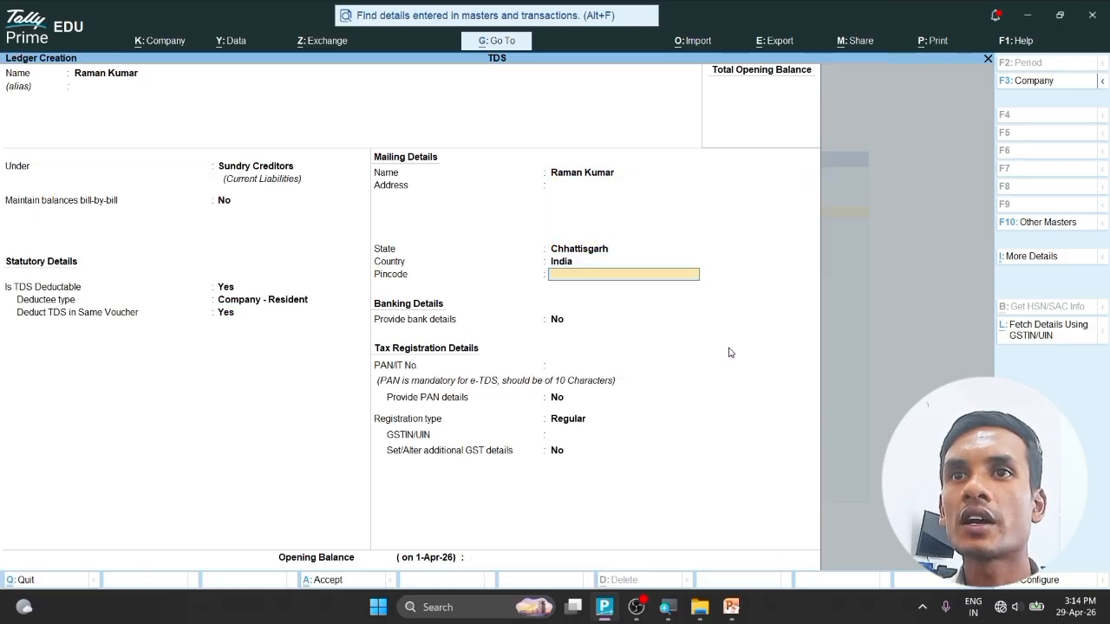
key(Return)
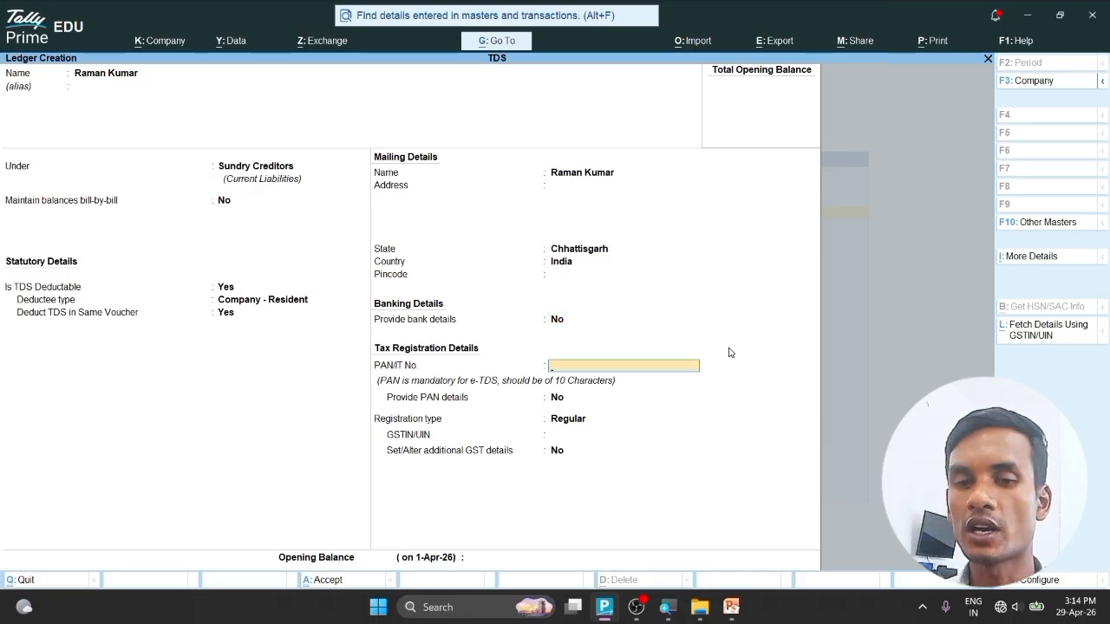
text(AB)
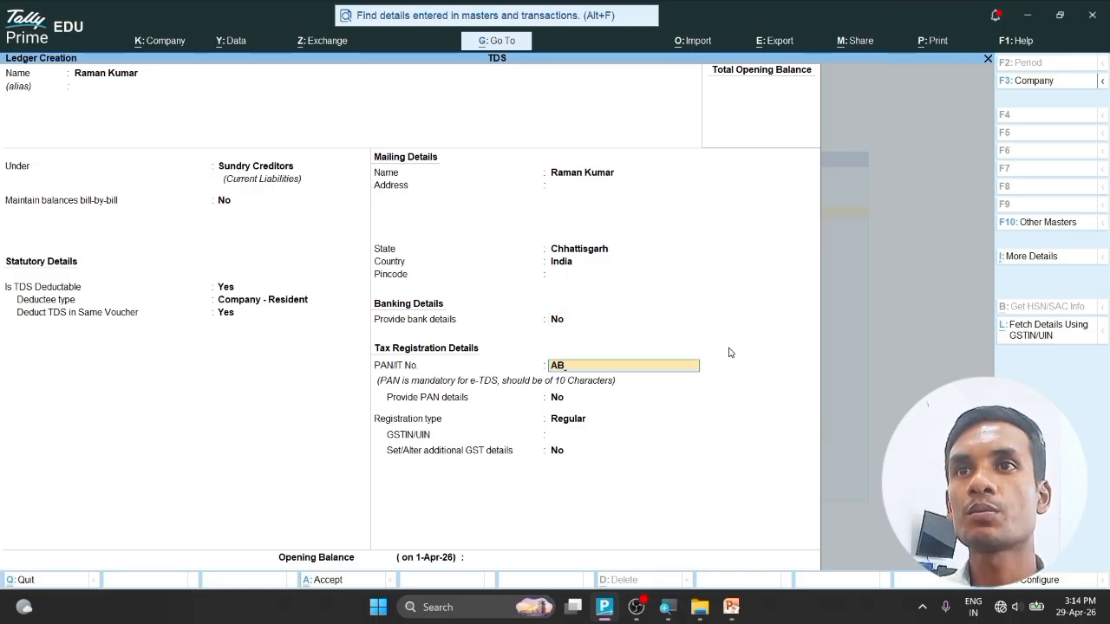
text(DE)
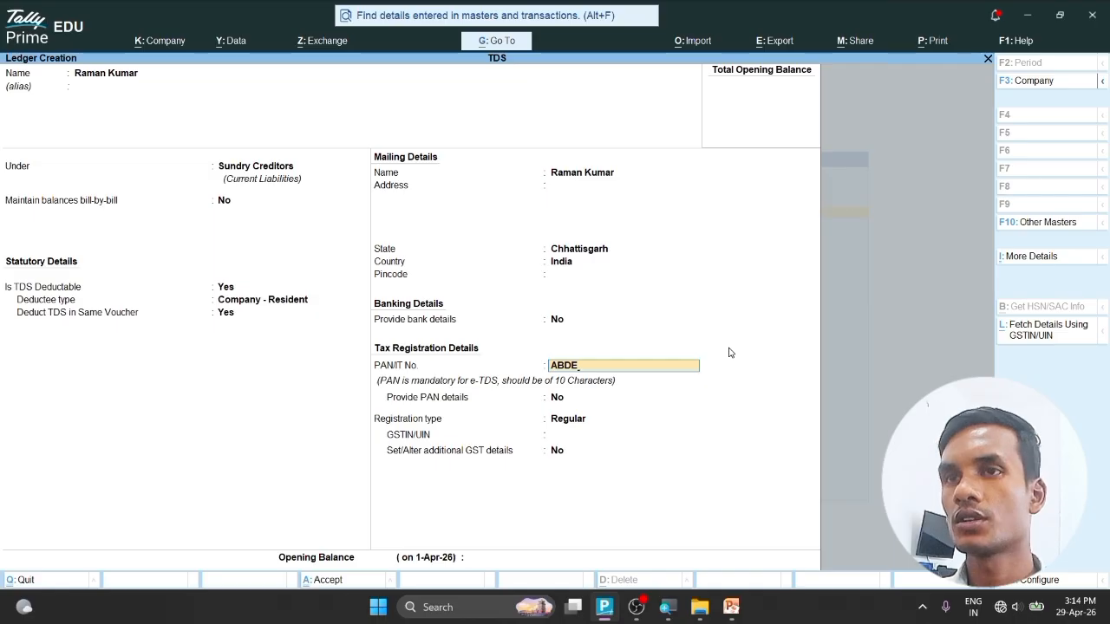
text(C0800P)
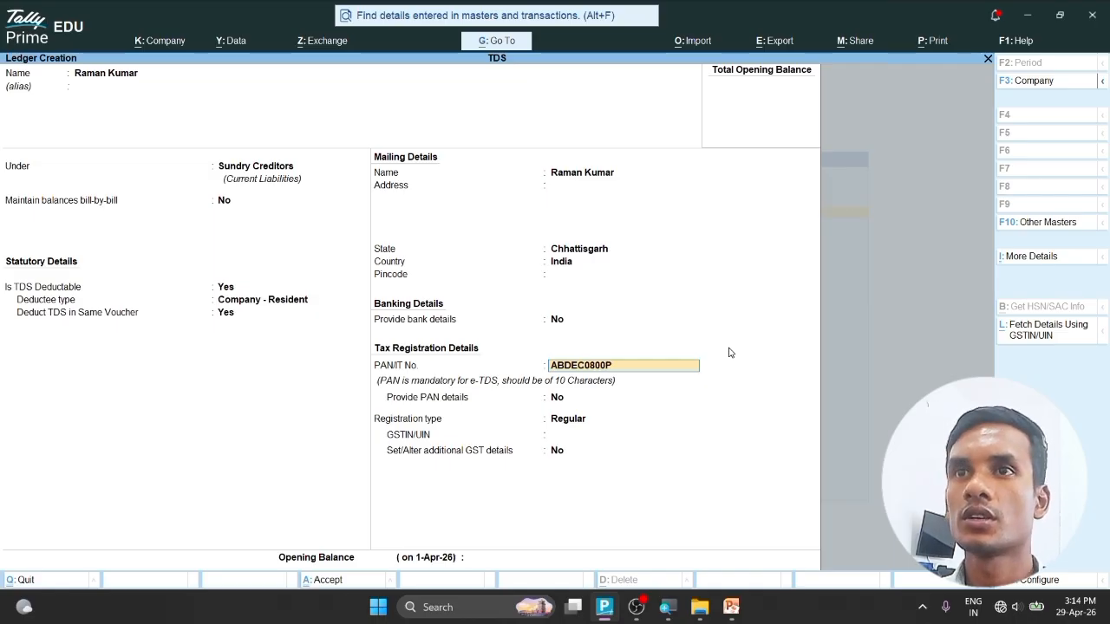
key(Return)
key(Return)
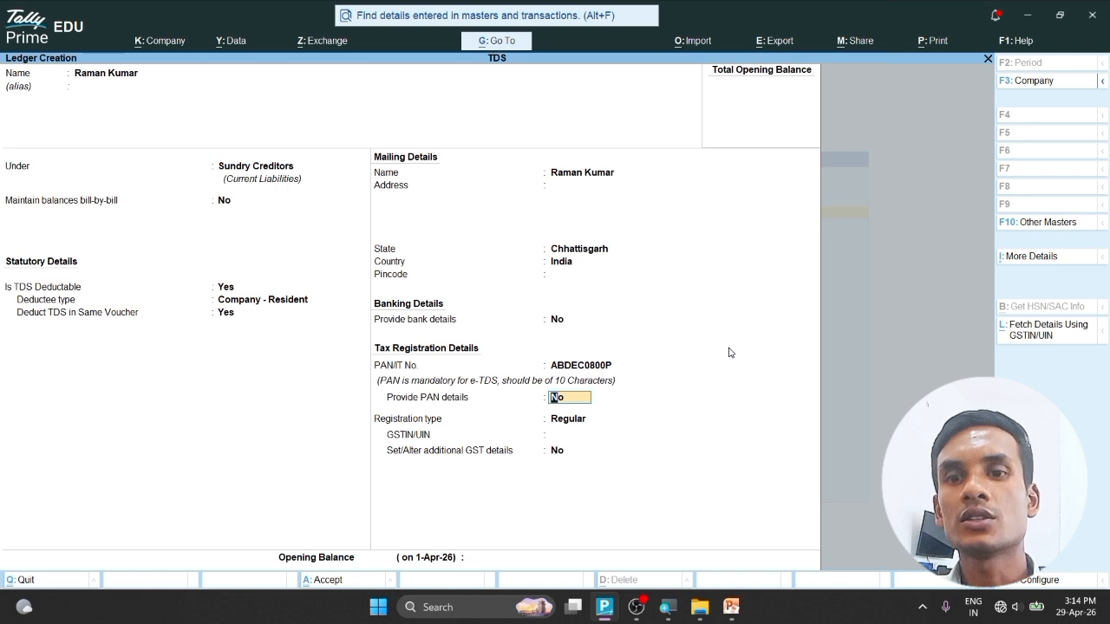
key(y)
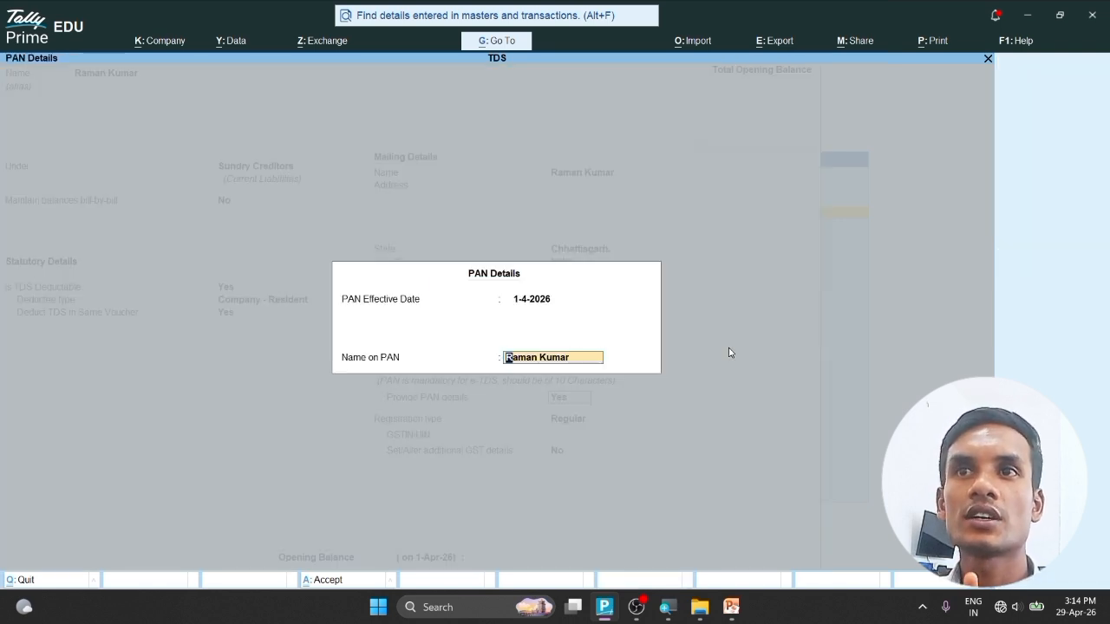
key(Return)
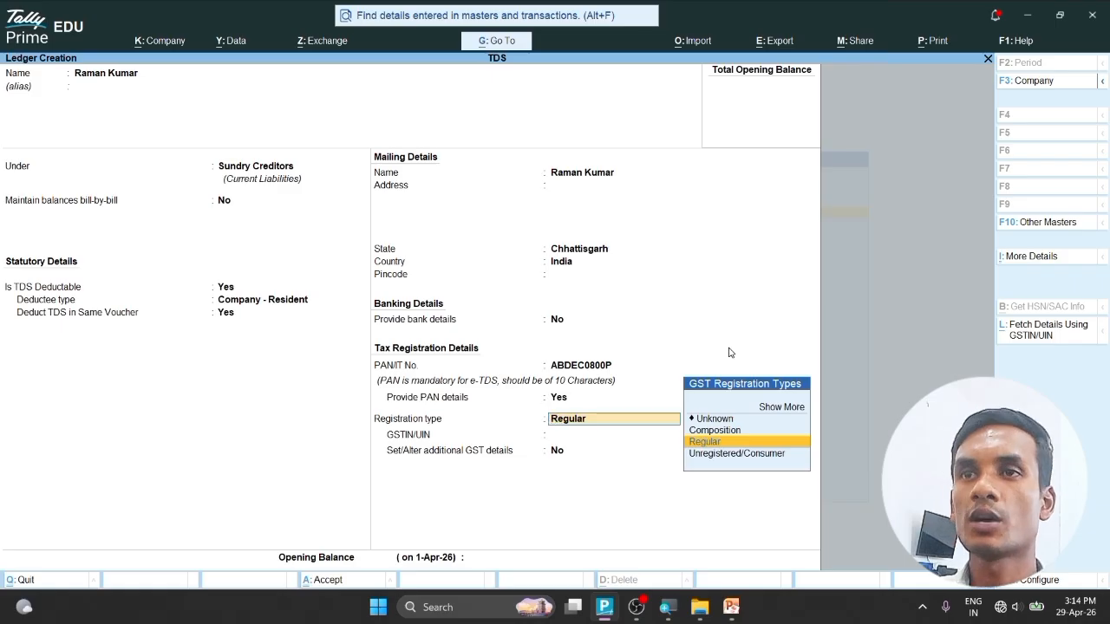
key(Return)
key(Return)
key(Return)
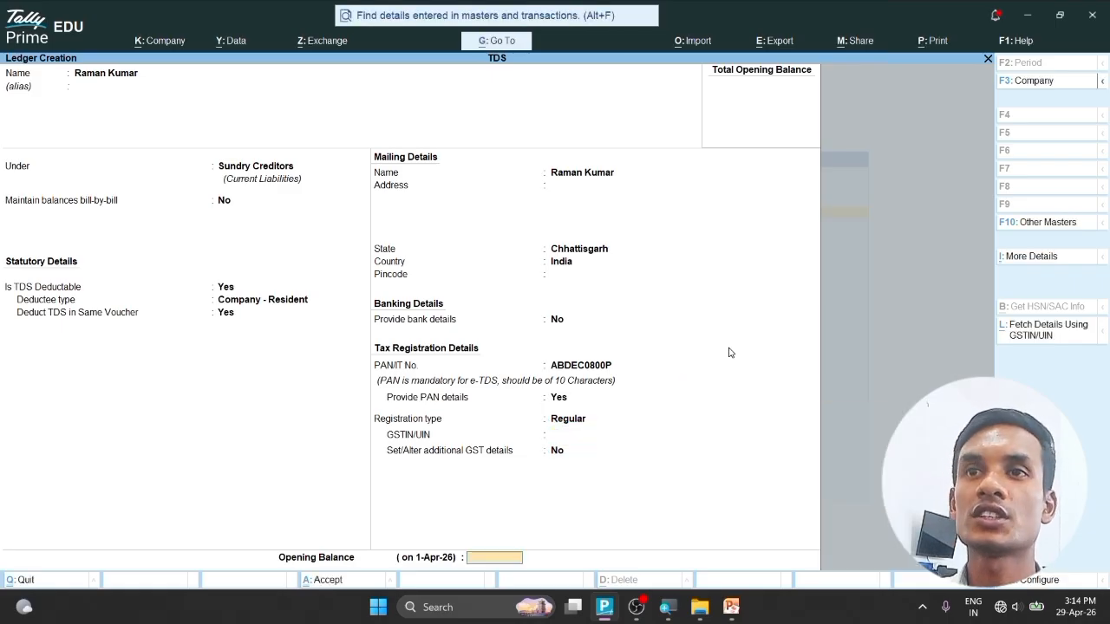
key(Return)
key(Return)
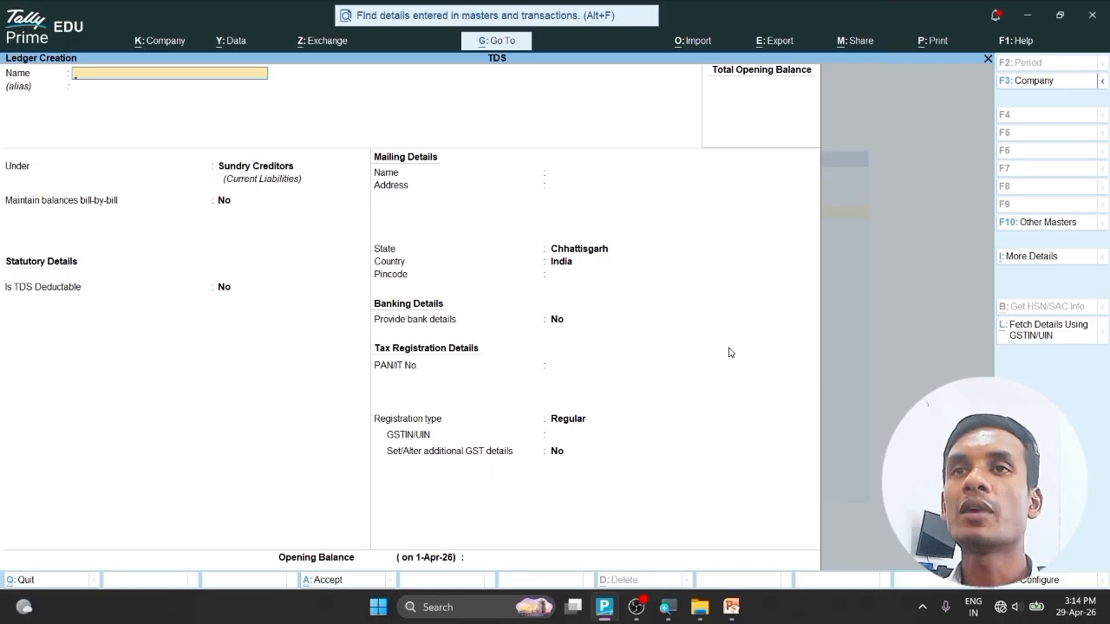
- Quit ledger creation and return to the Gateway of Tally
key(Escape)
key(y)
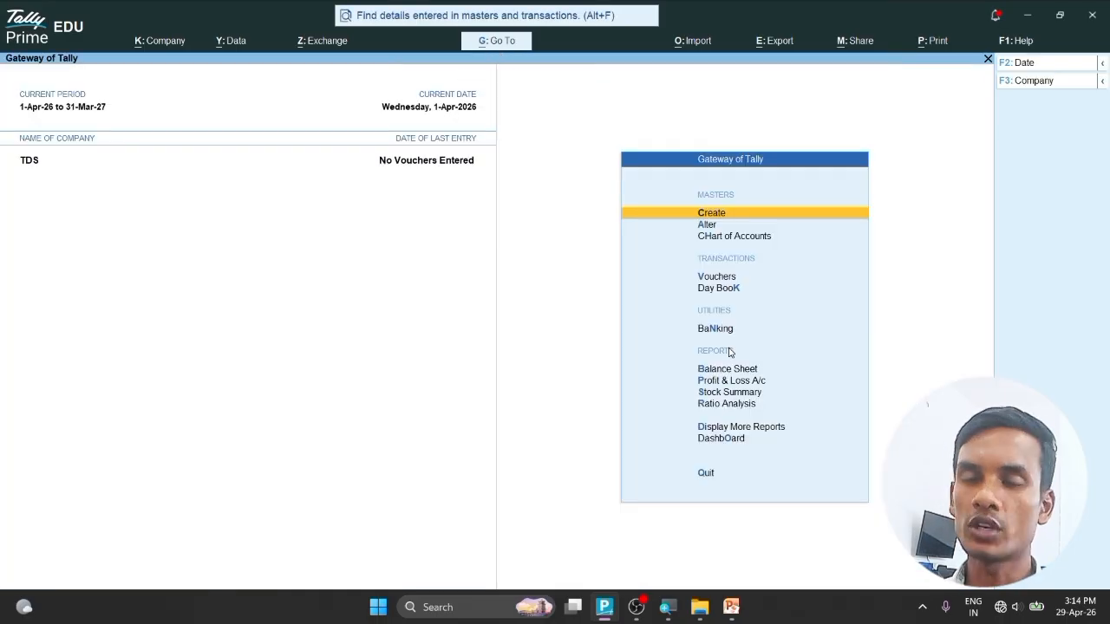
key(Down)
key(Down)
key(Down)
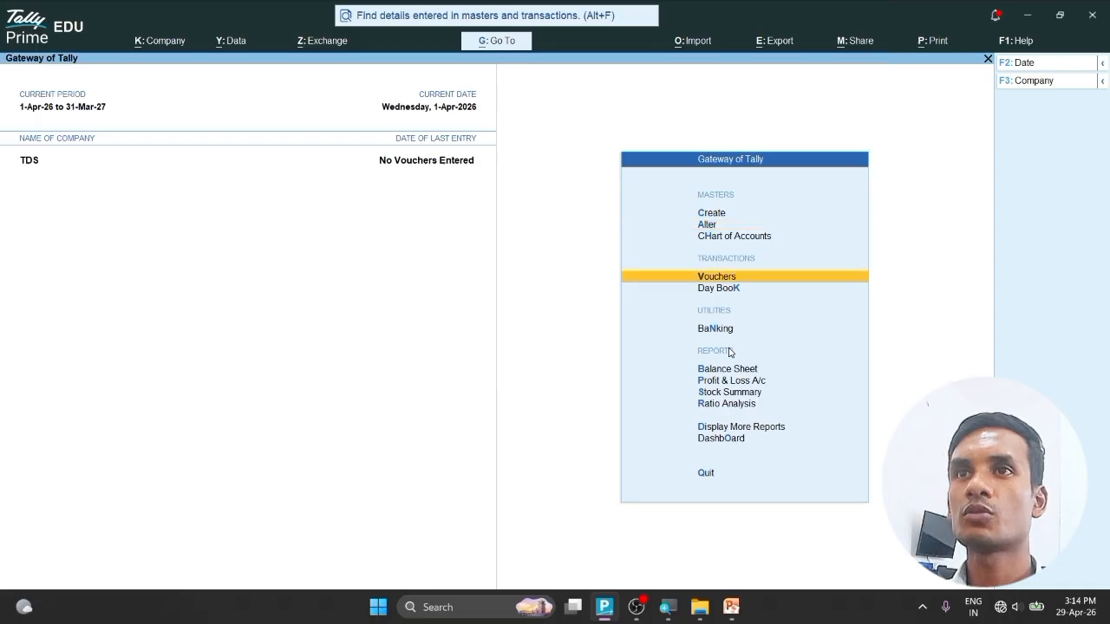
- Start a Journal voucher debiting Professional Fees 40,000
key(Return)
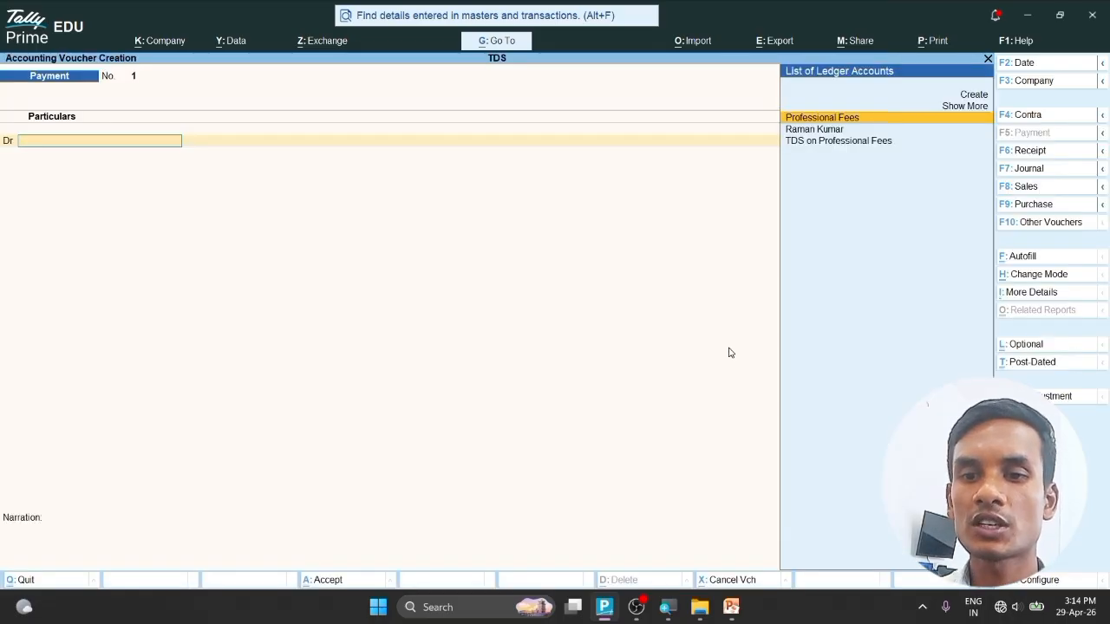
key(F7)
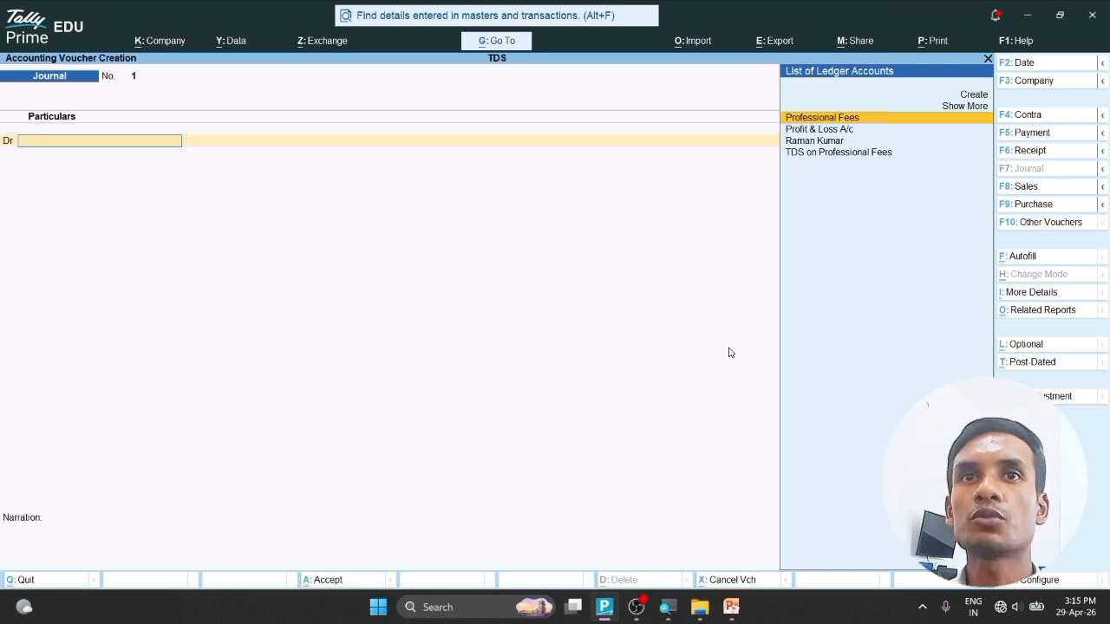
key(Return)
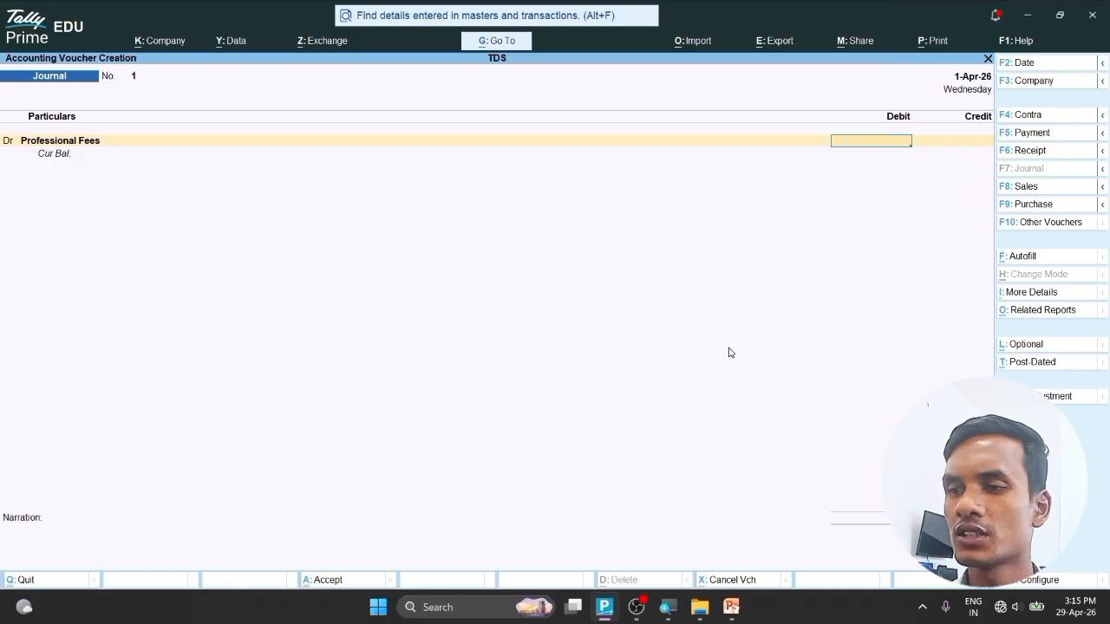
text(4)
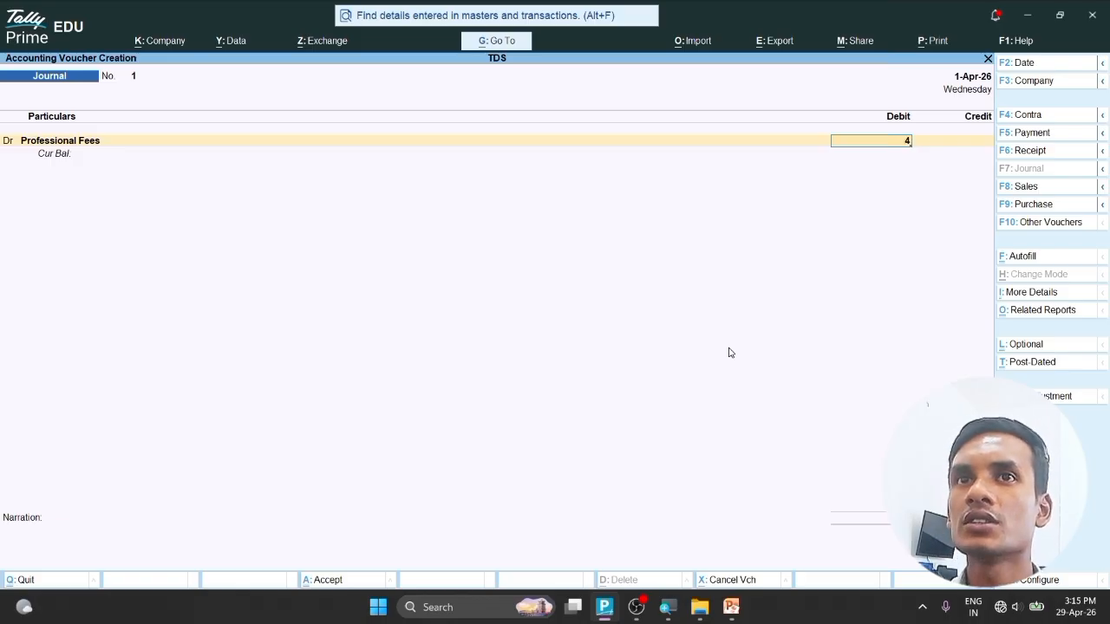
text(0000)
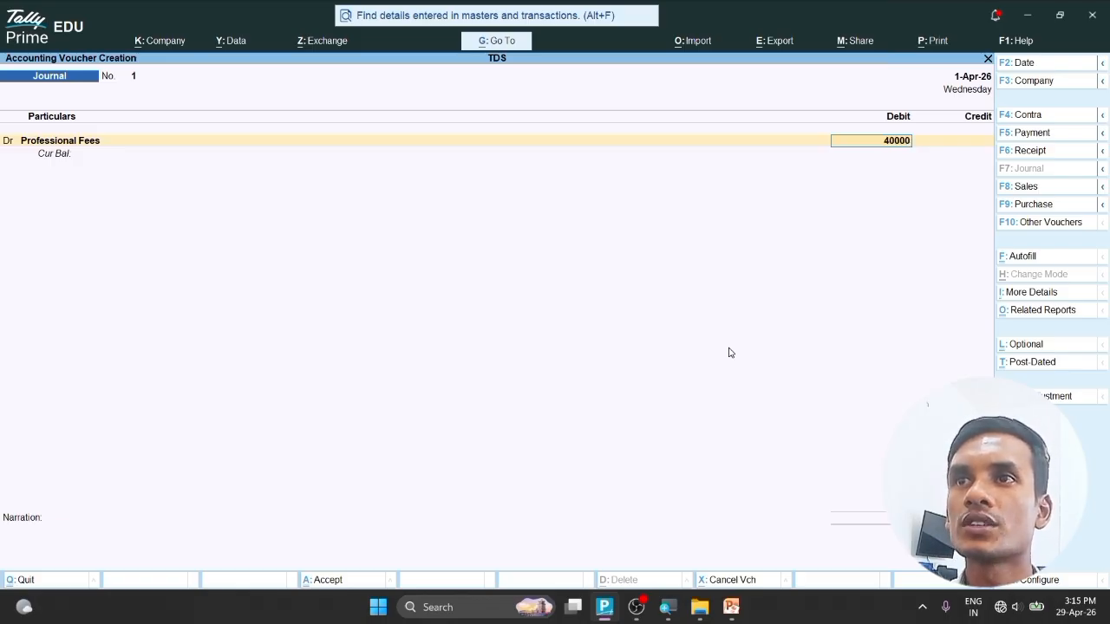
key(Return)
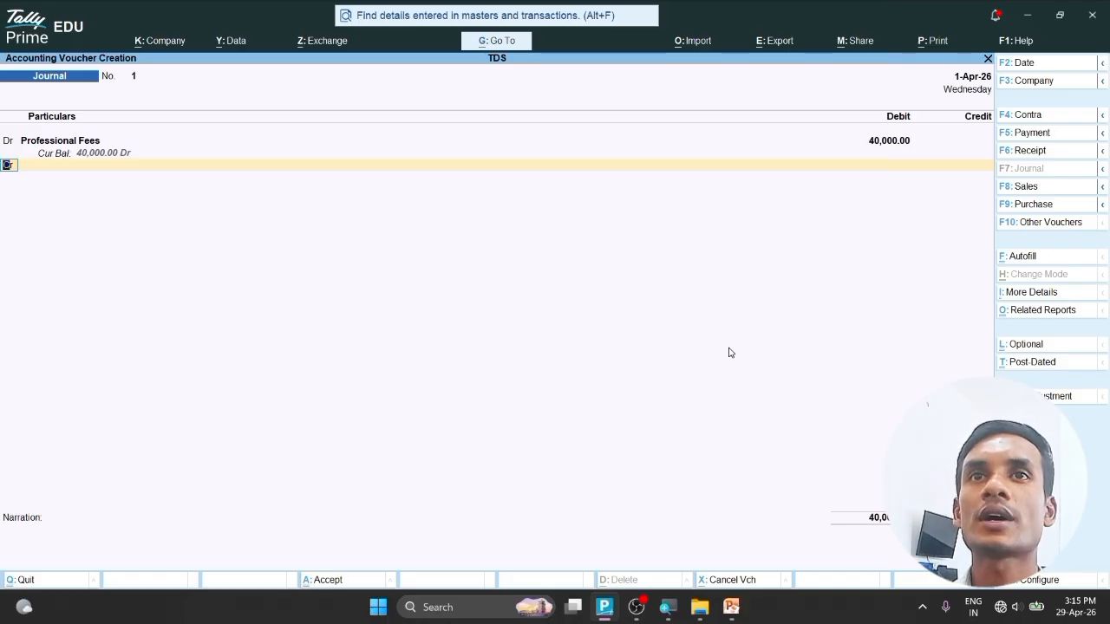
- Credit the party 36,000 and TDS on Professional Fees 4,000, save the journal, and exit
key(Return)
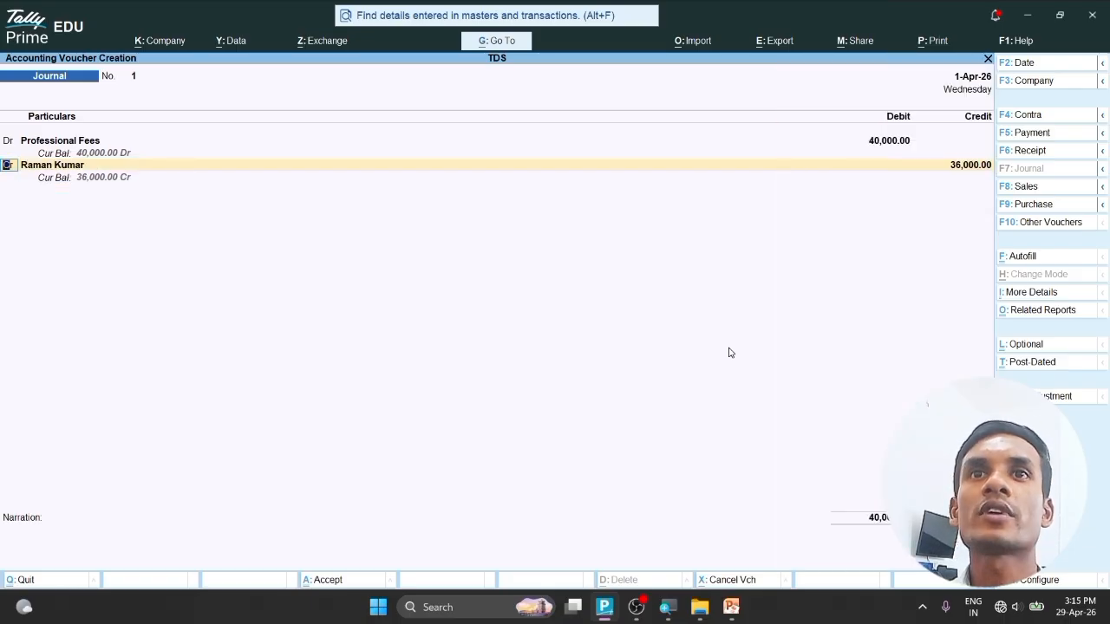
key(Return)
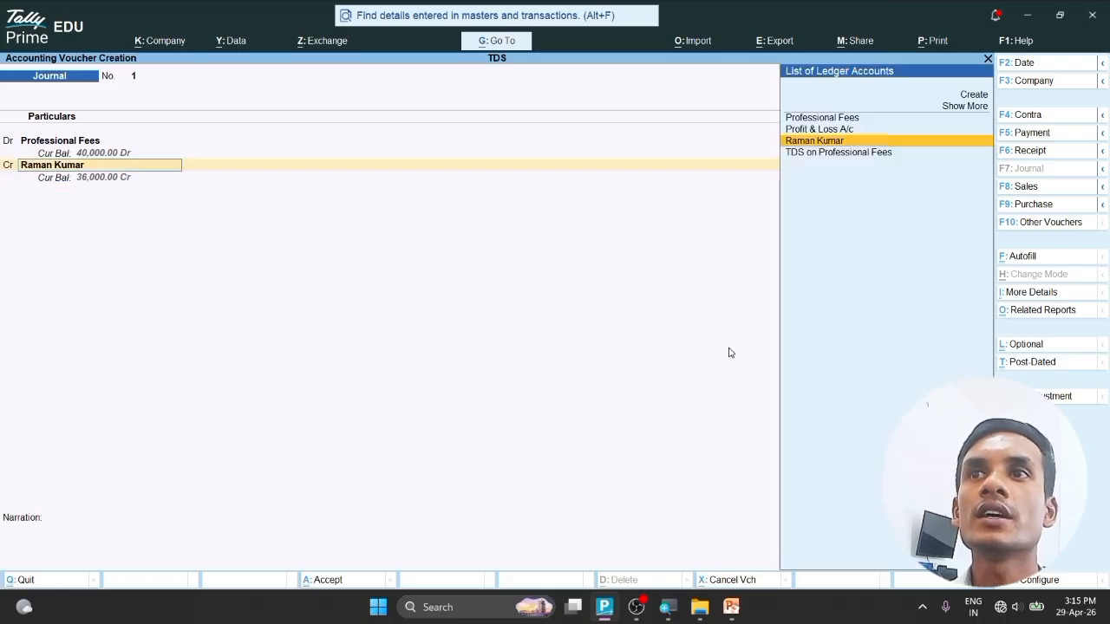
key(Return)
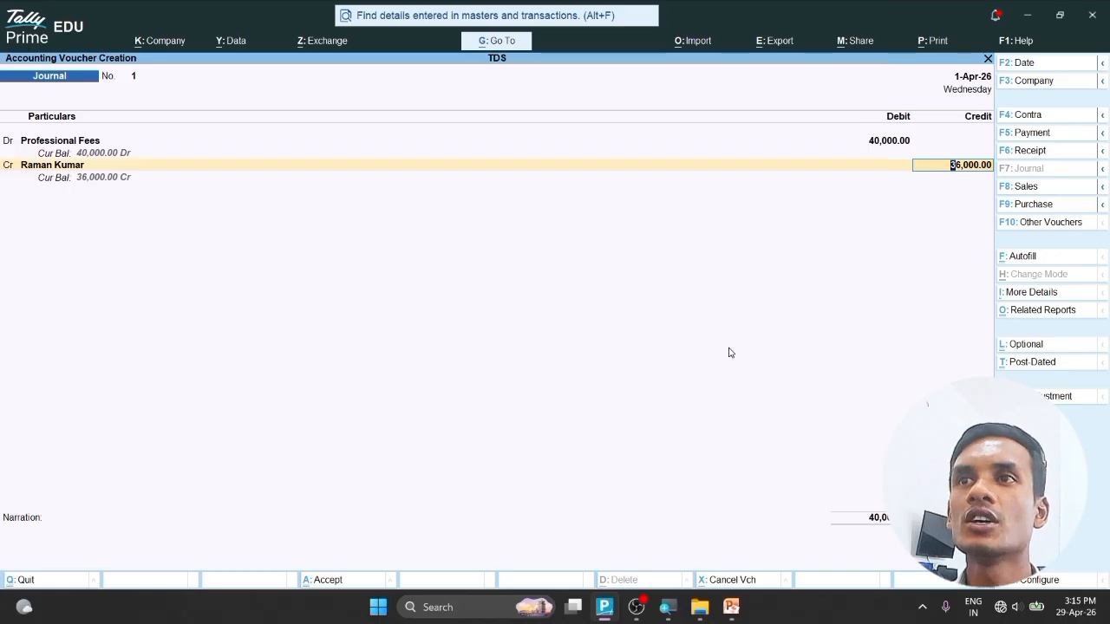
key(Return)
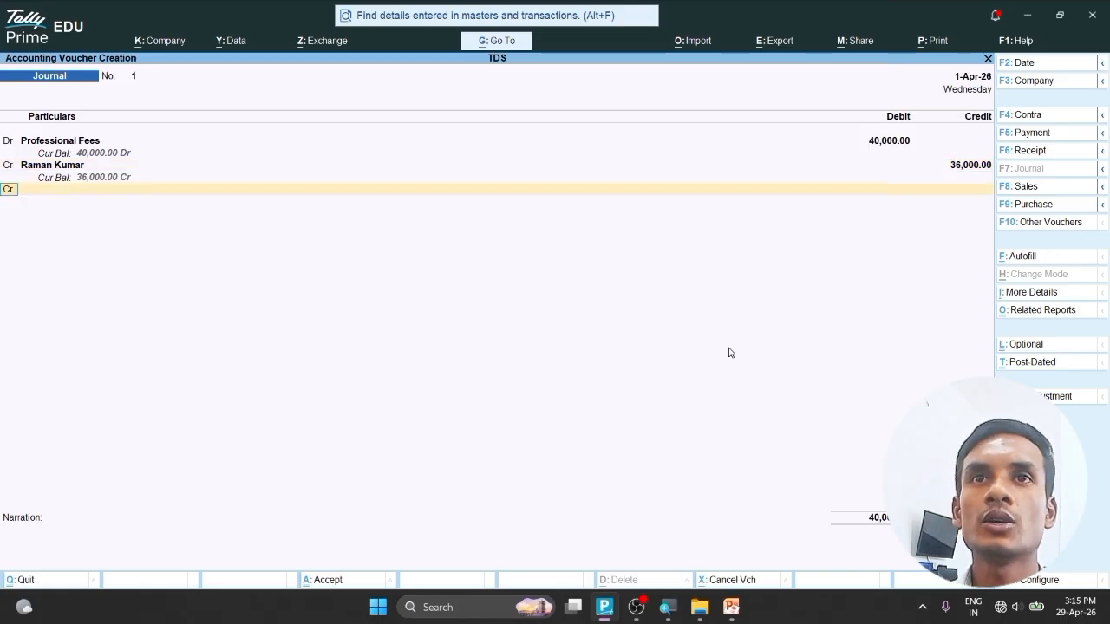
key(Return)
key(Down)
key(Down)
key(Down)
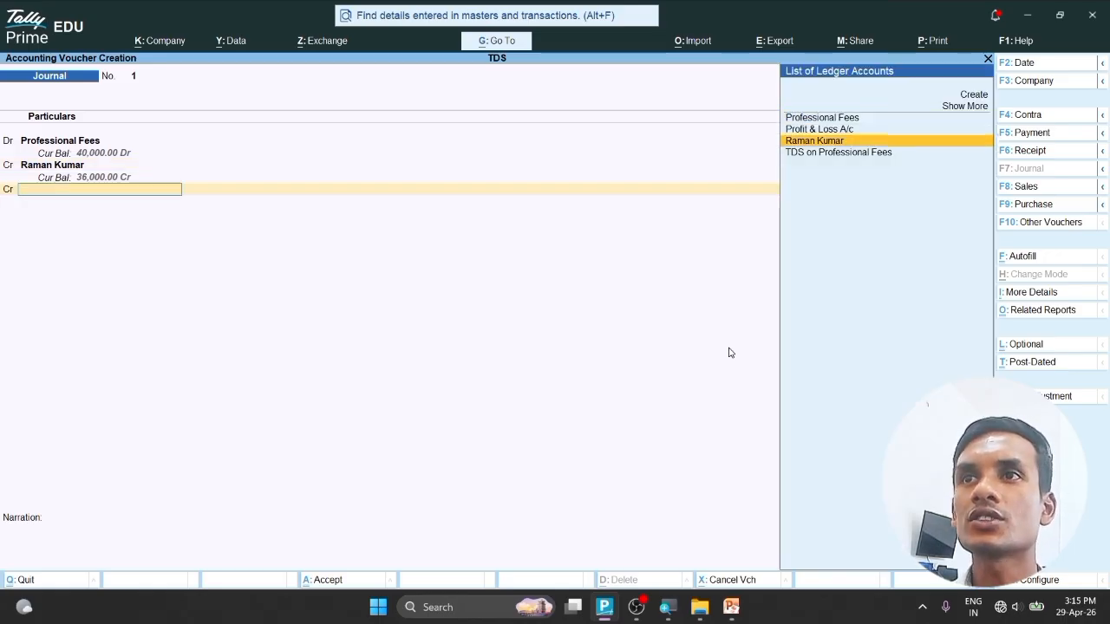
key(Return)
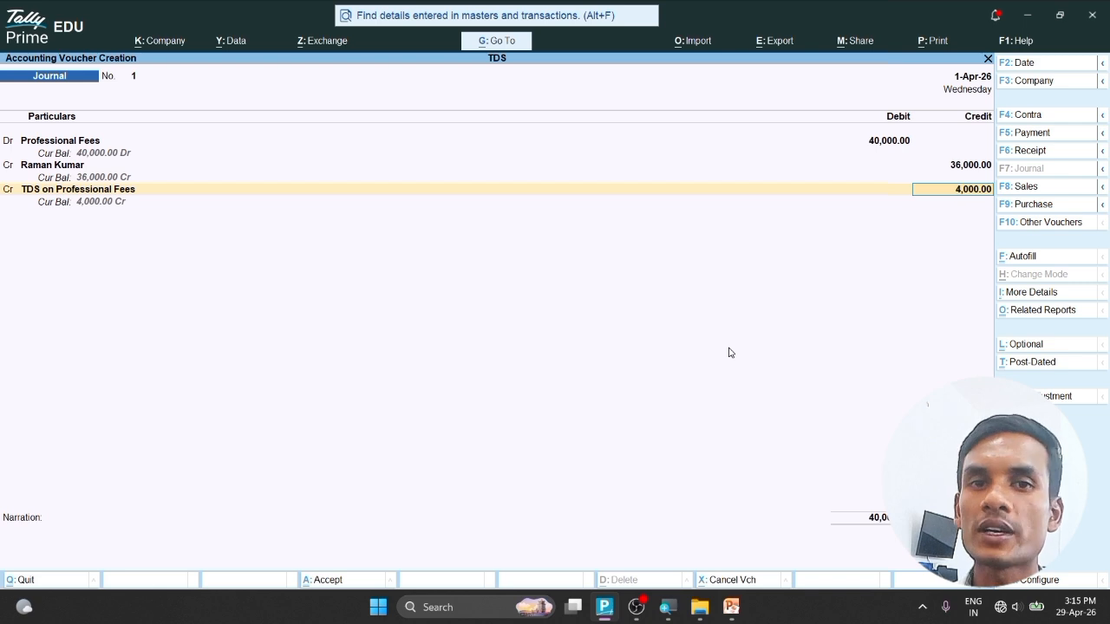
key(Return)
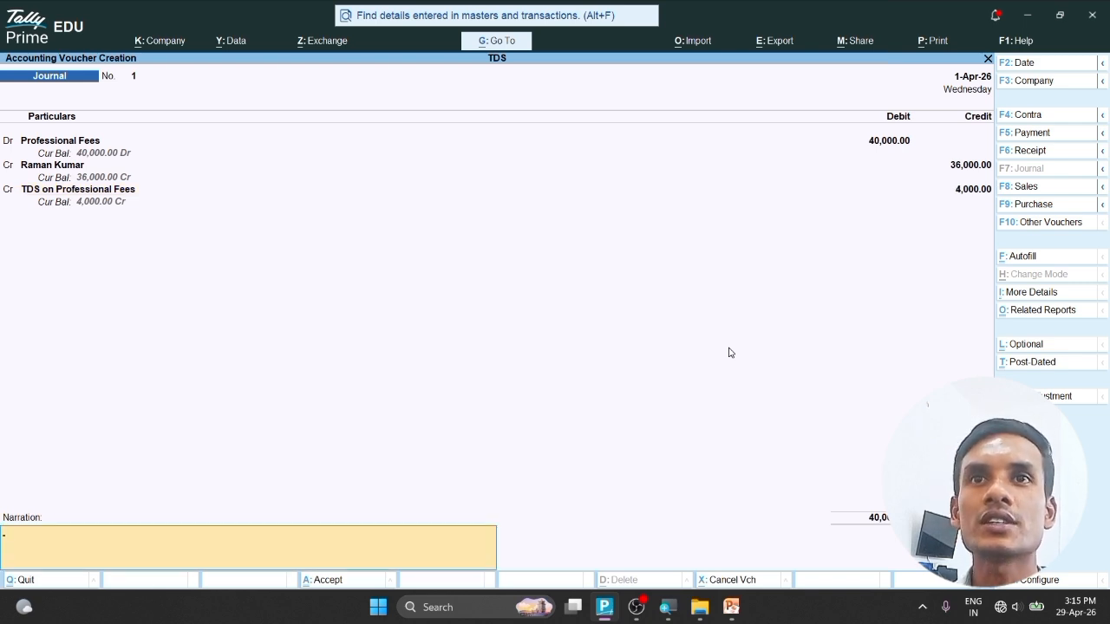
key(Return)
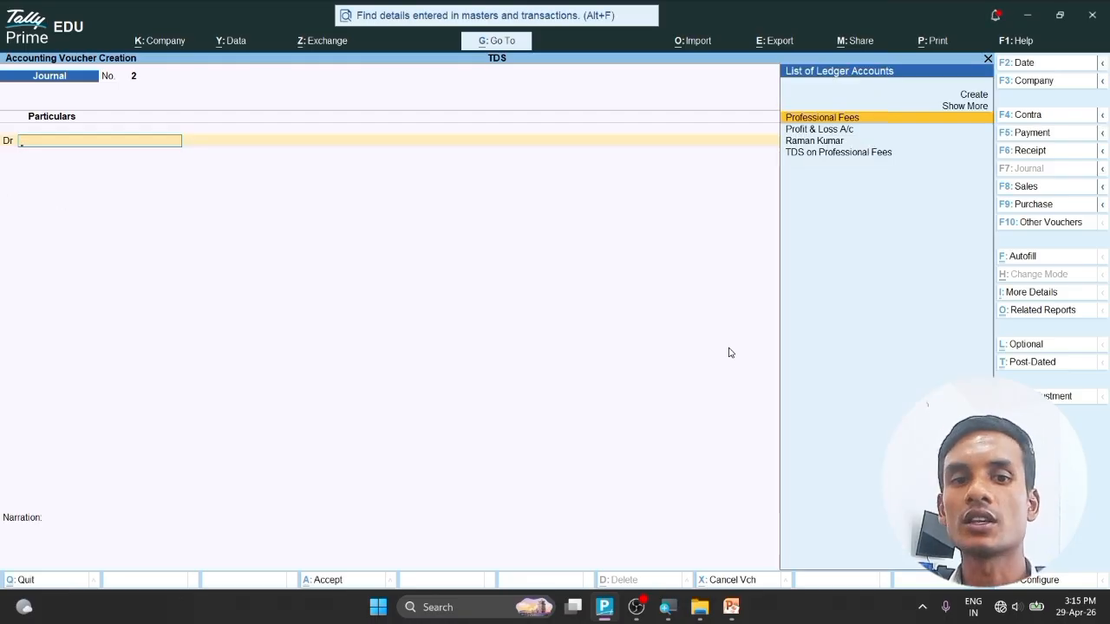
key(Escape)
key(Return)
key(Down)
key(Down)
key(Down)
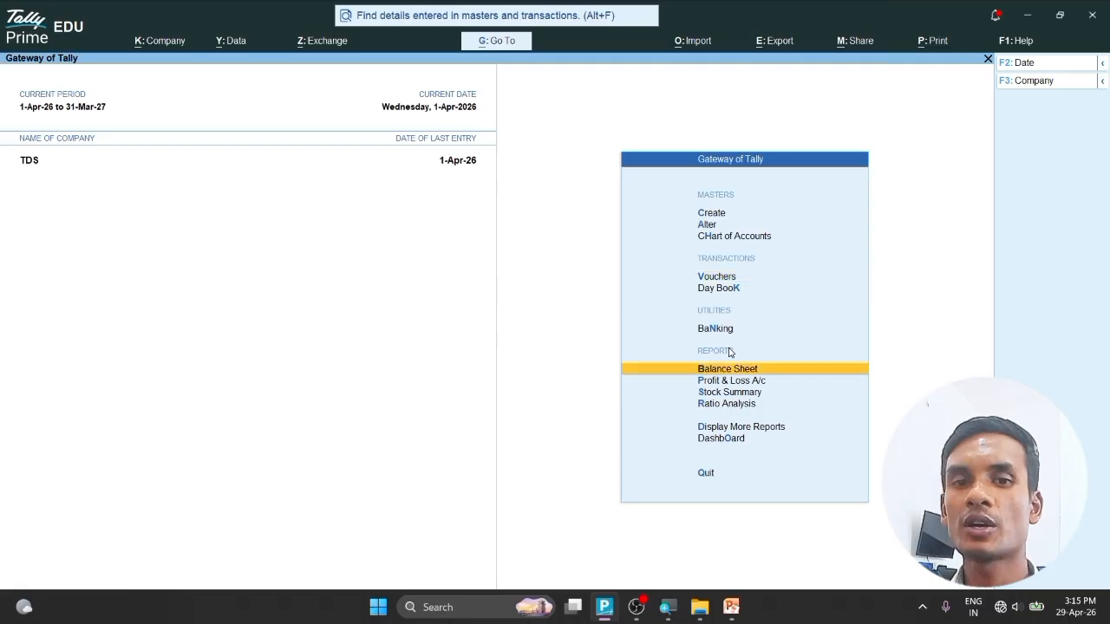
key(Return)
key(alt+F5)
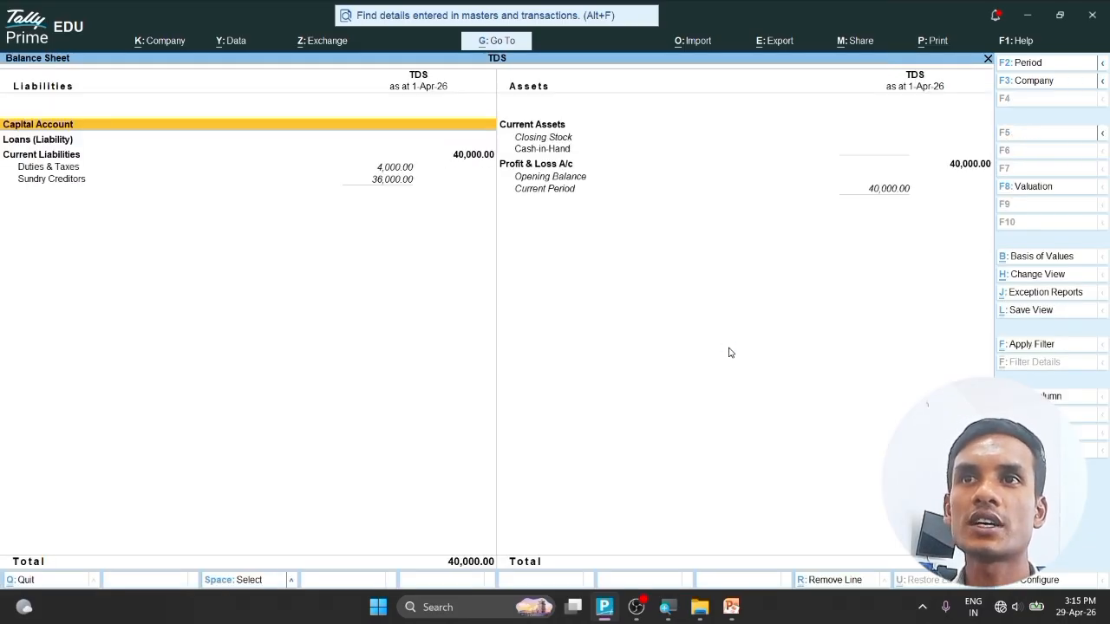
key(Down)
key(Down)
key(Down)
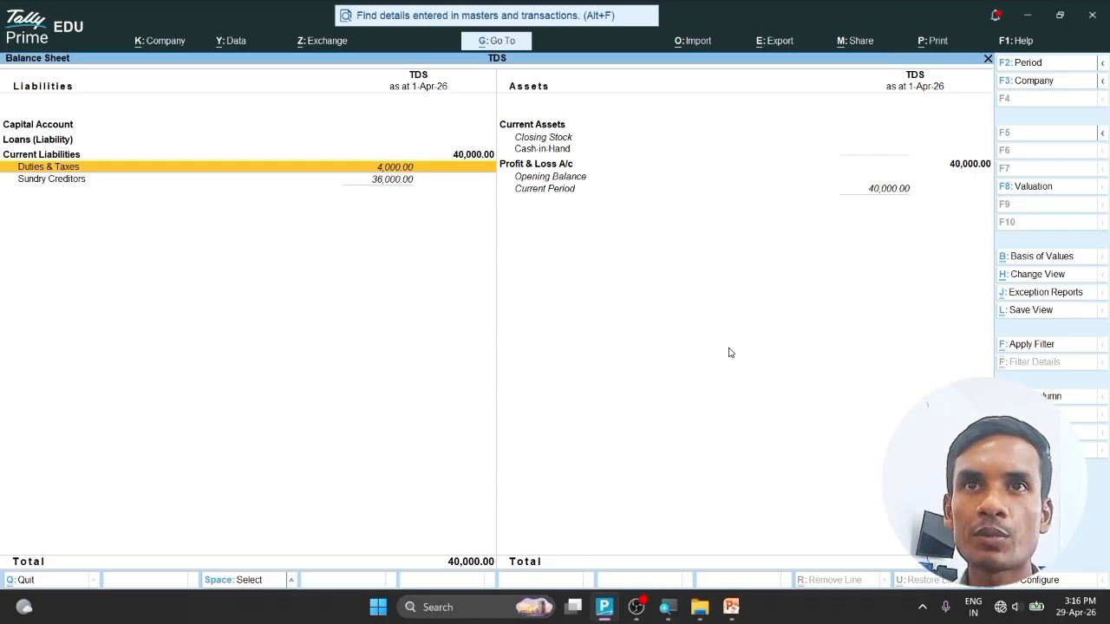
key(Down)
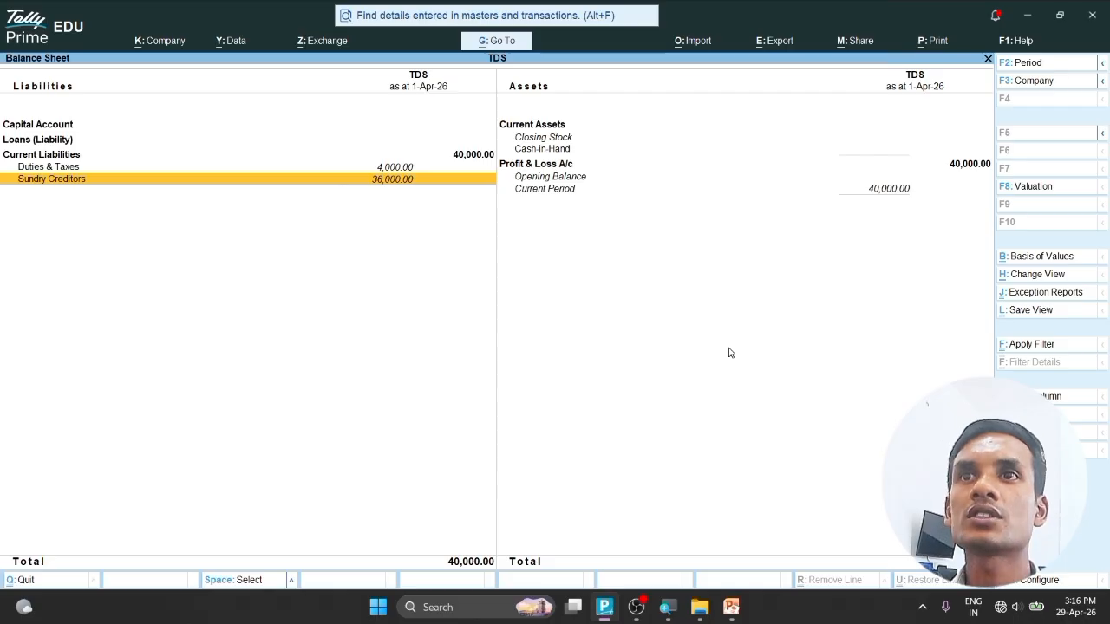
key(Escape)
key(Down)
key(Return)
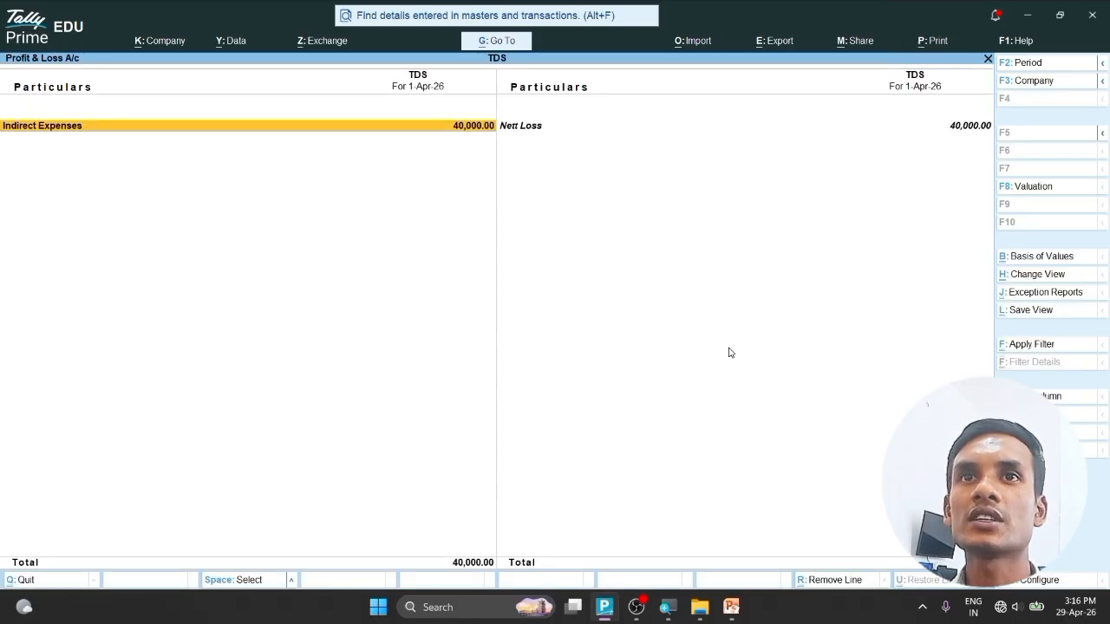
key(Return)
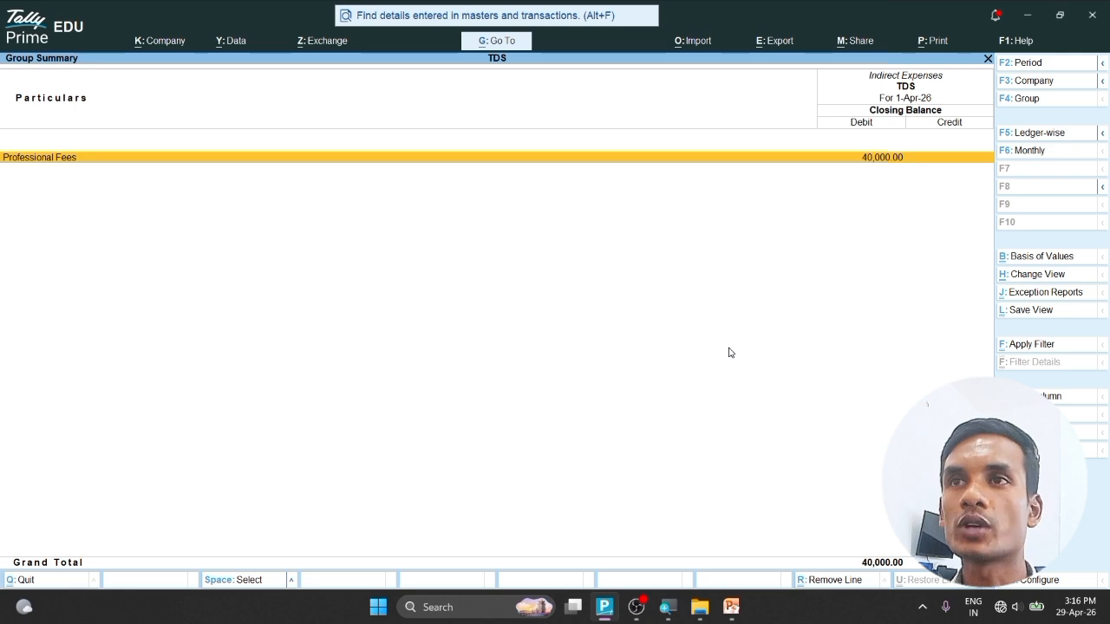
key(Escape)
key(Escape)
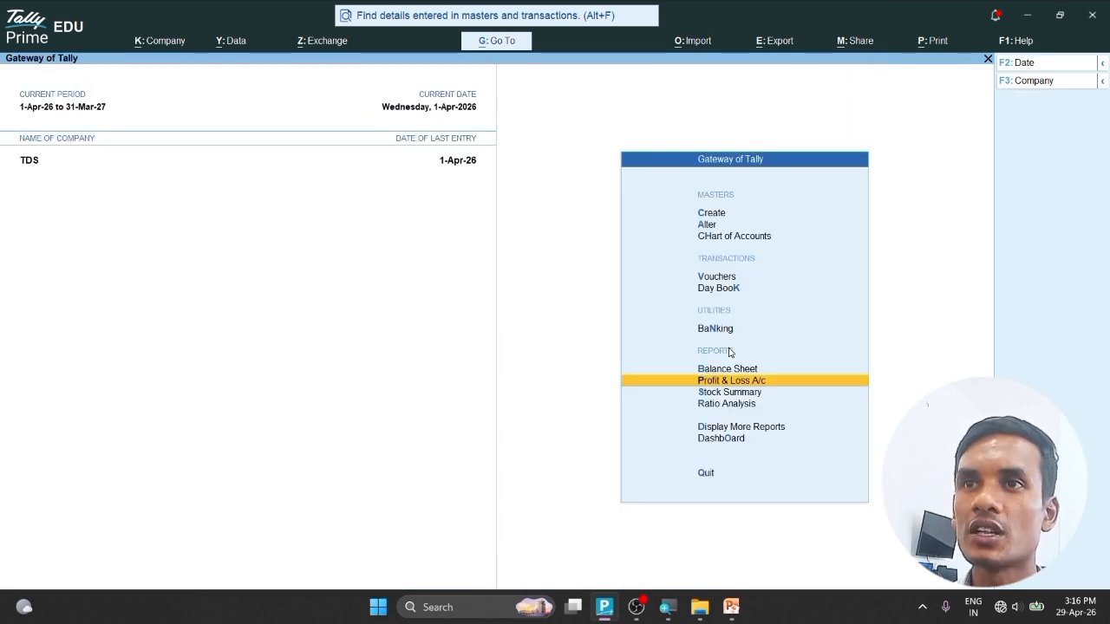
- Start Payment voucher 1 debiting the party 36,000, then clear the credit ledger search
key(Up)
key(Up)
key(Up)
key(Up)
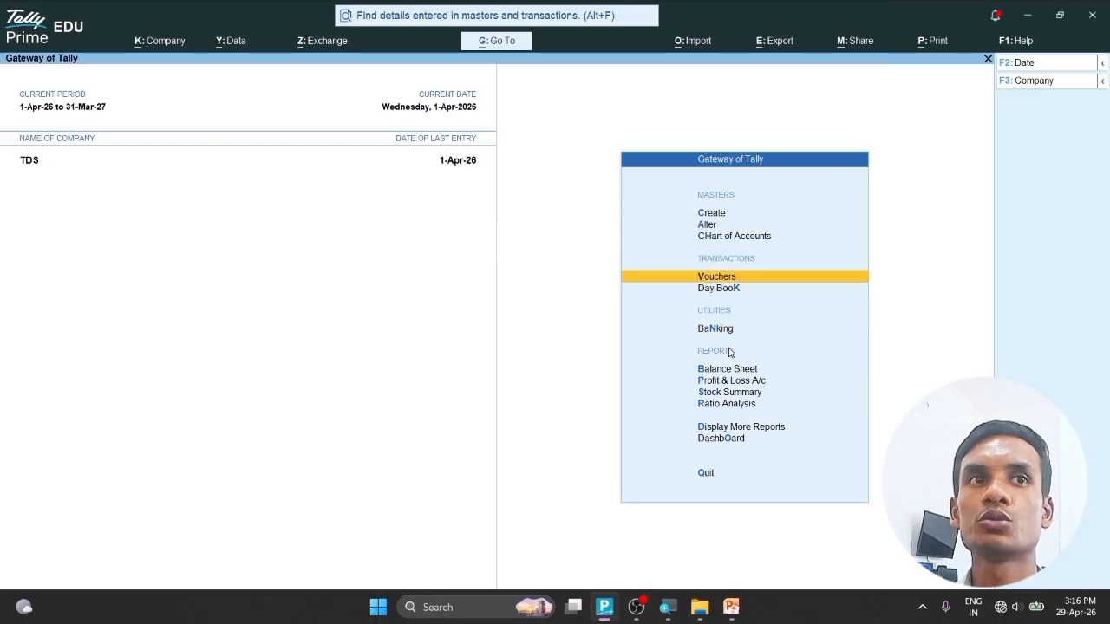
key(Return)
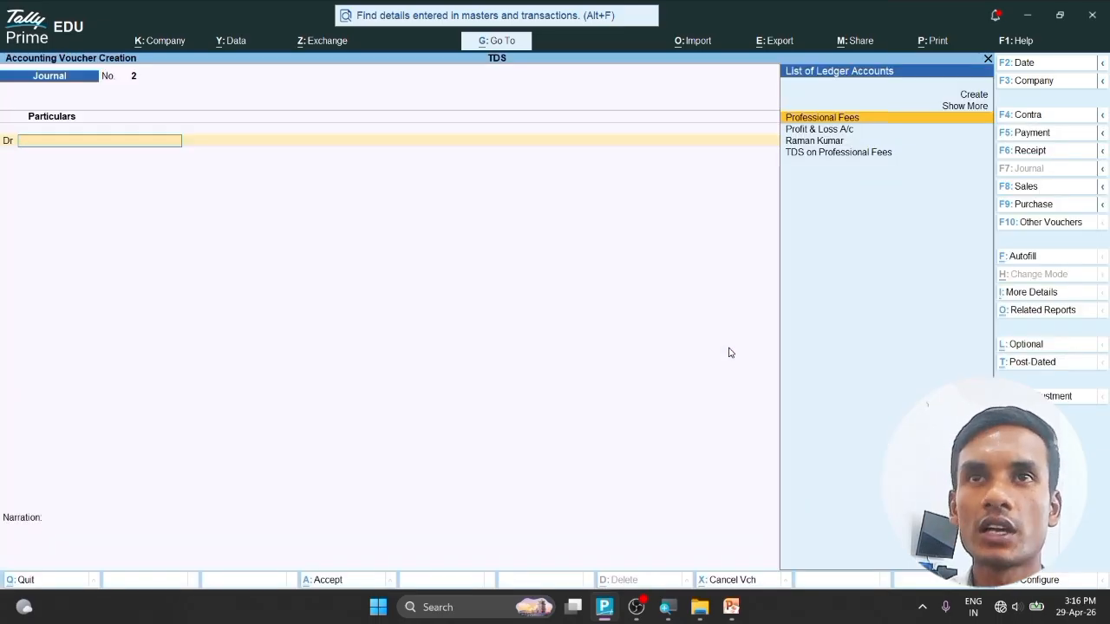
key(F5)
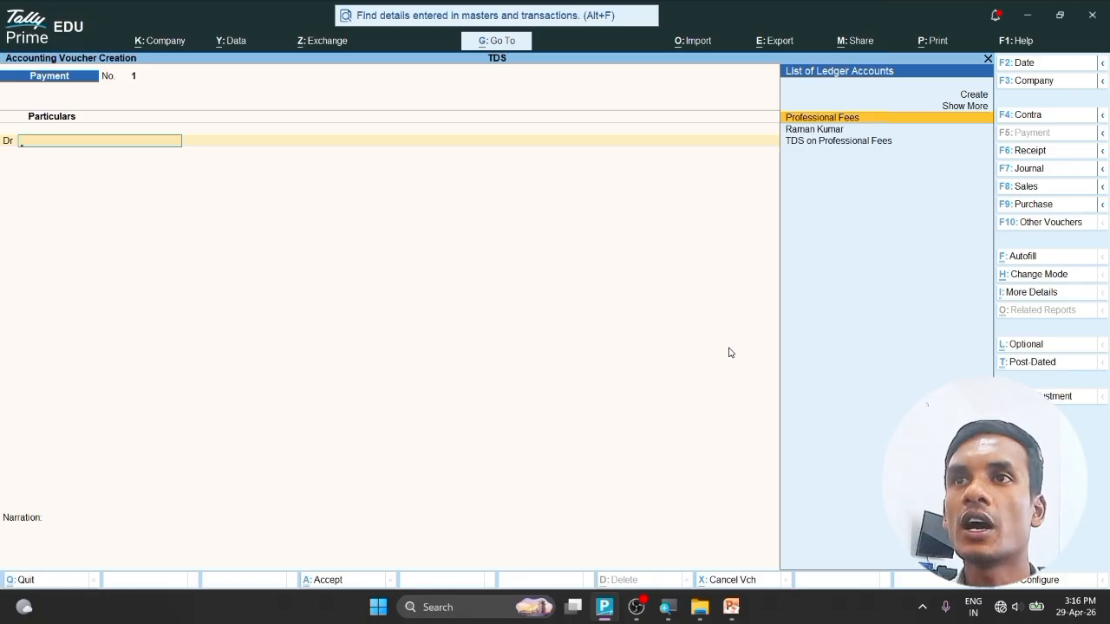
key(Down)
key(Return)
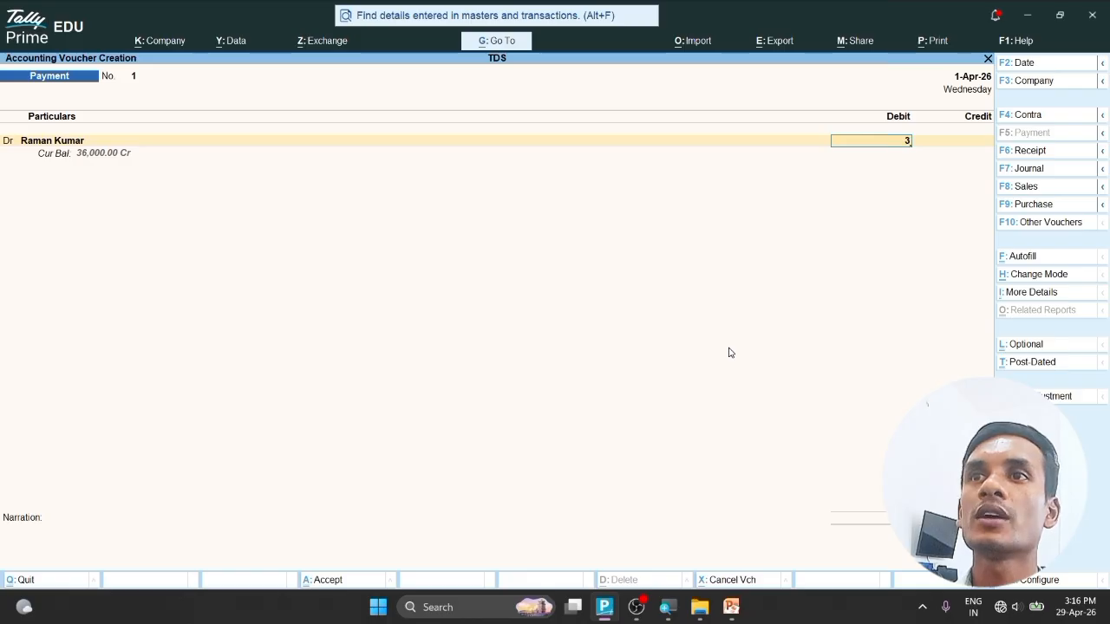
text(36000)
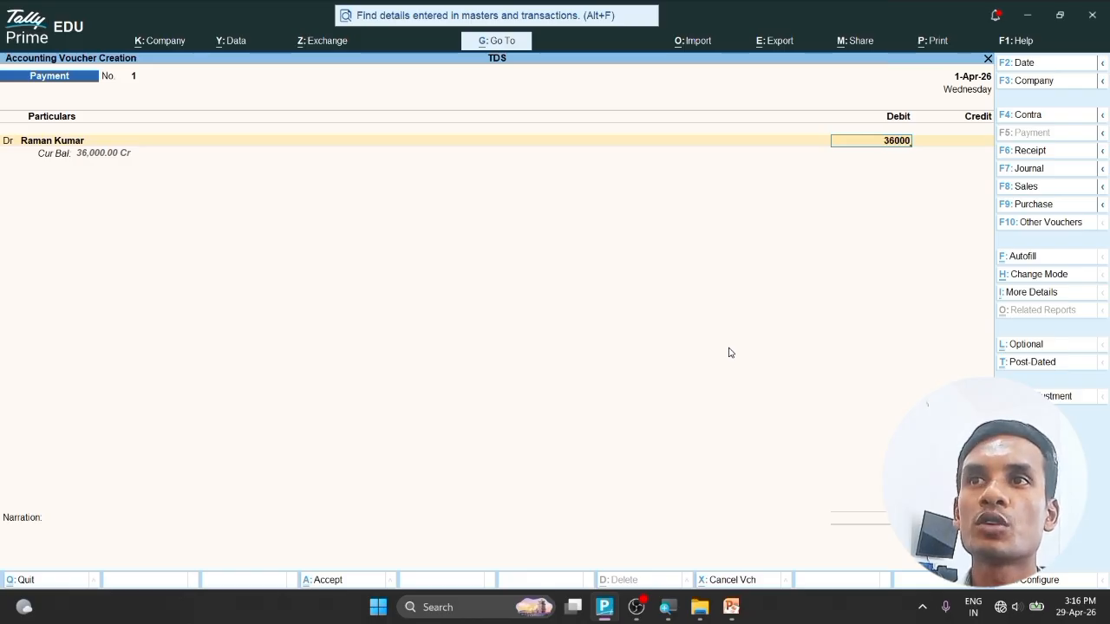
key(Return)
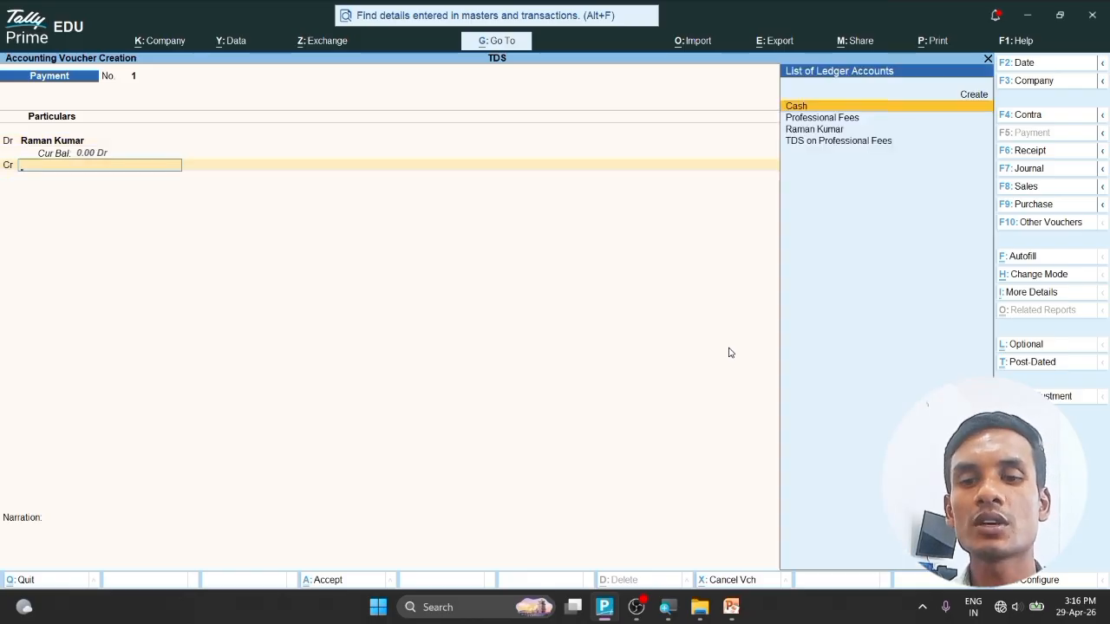
text(An)
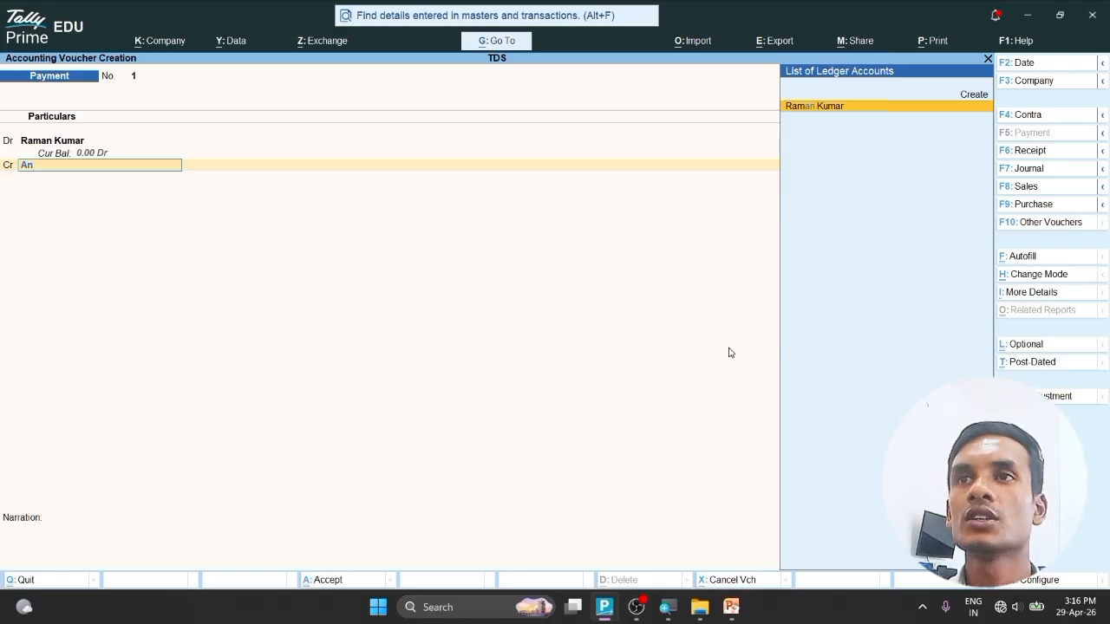
key(BackSpace)
key(BackSpace)
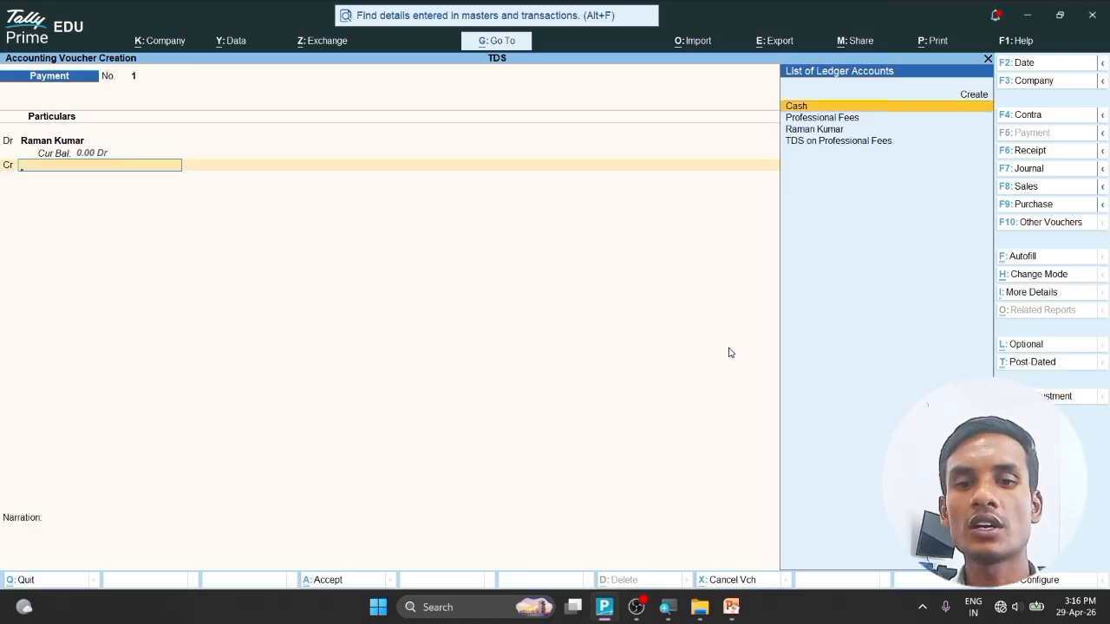
- Create a Bank Ac ledger under Bank Accounts, credit it 36,000 by cheque, and save the payment
key(alt+c)
text(Ban)
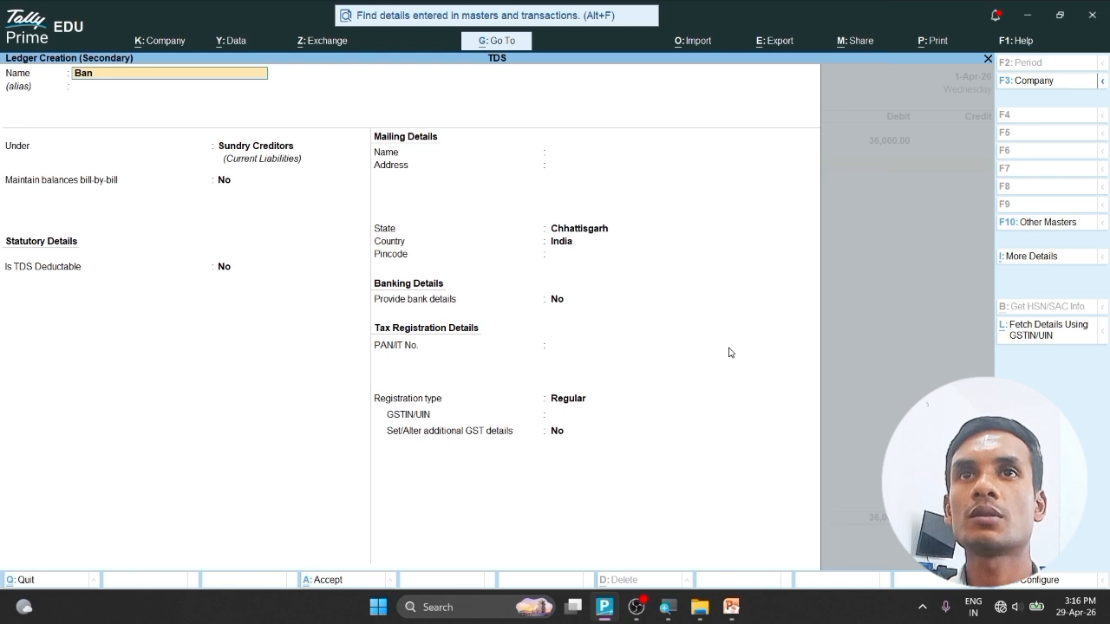
text(k ac)
key(Return)
text(B)
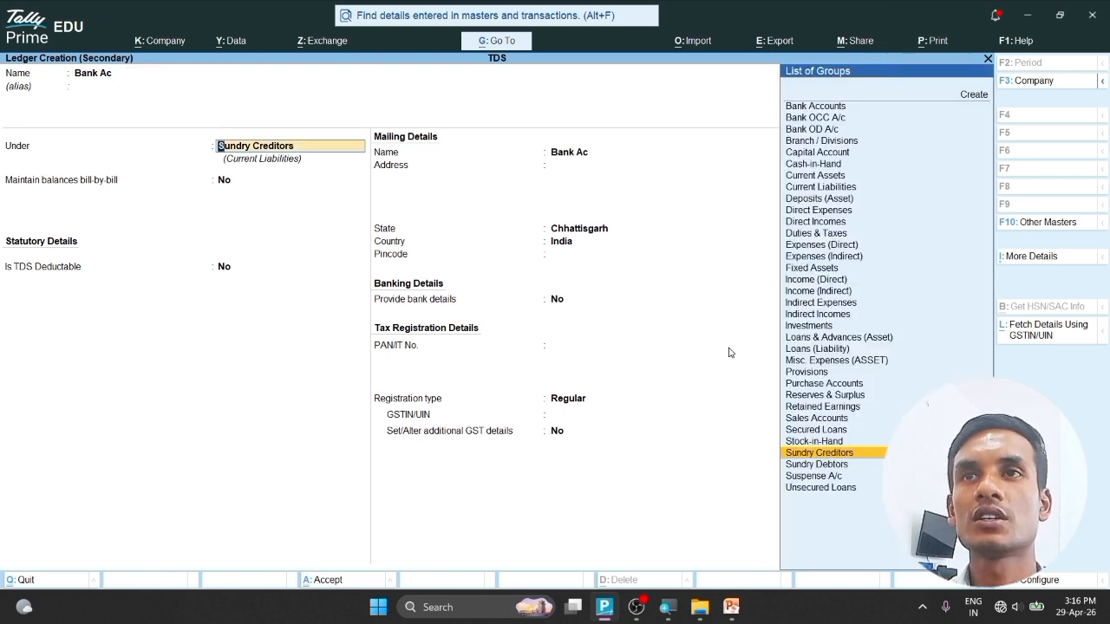
text(ank)
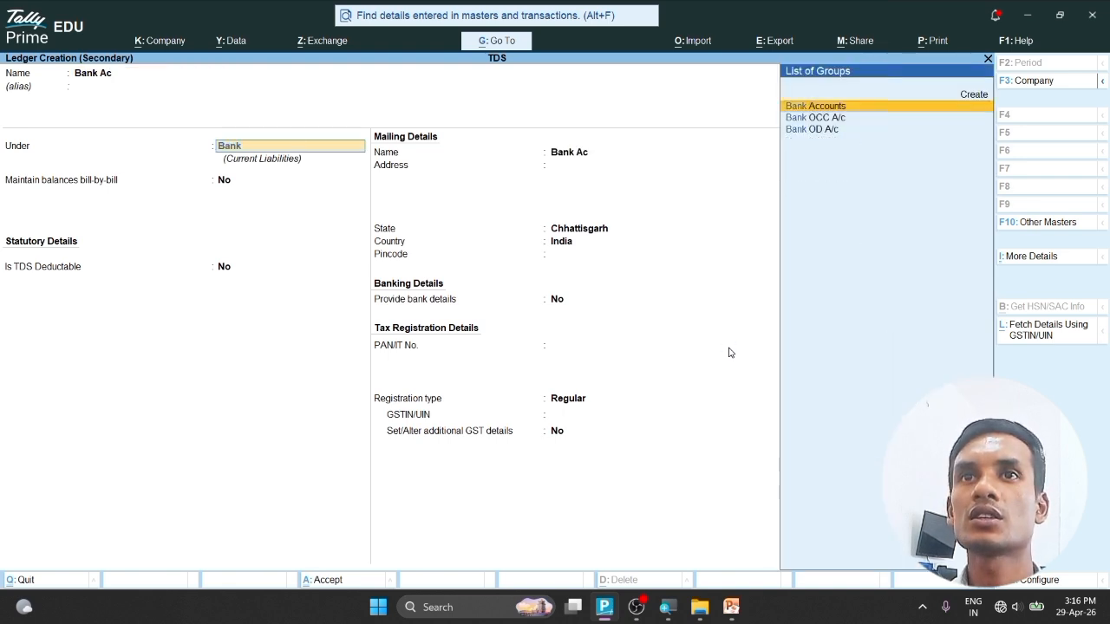
key(Return)
key(ctrl+a)
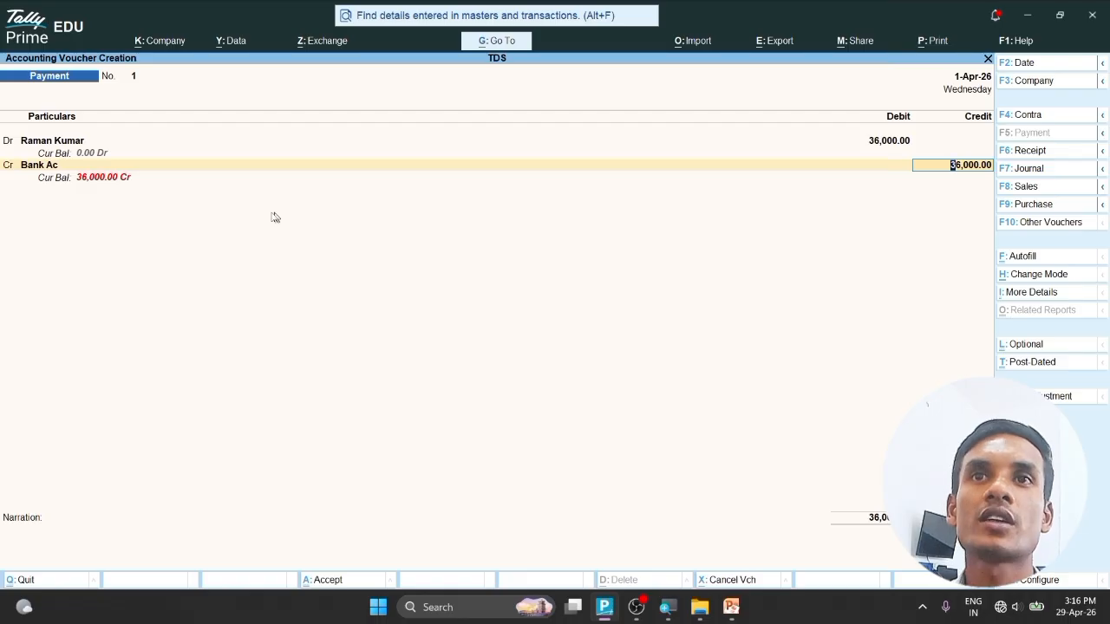
key(Return)
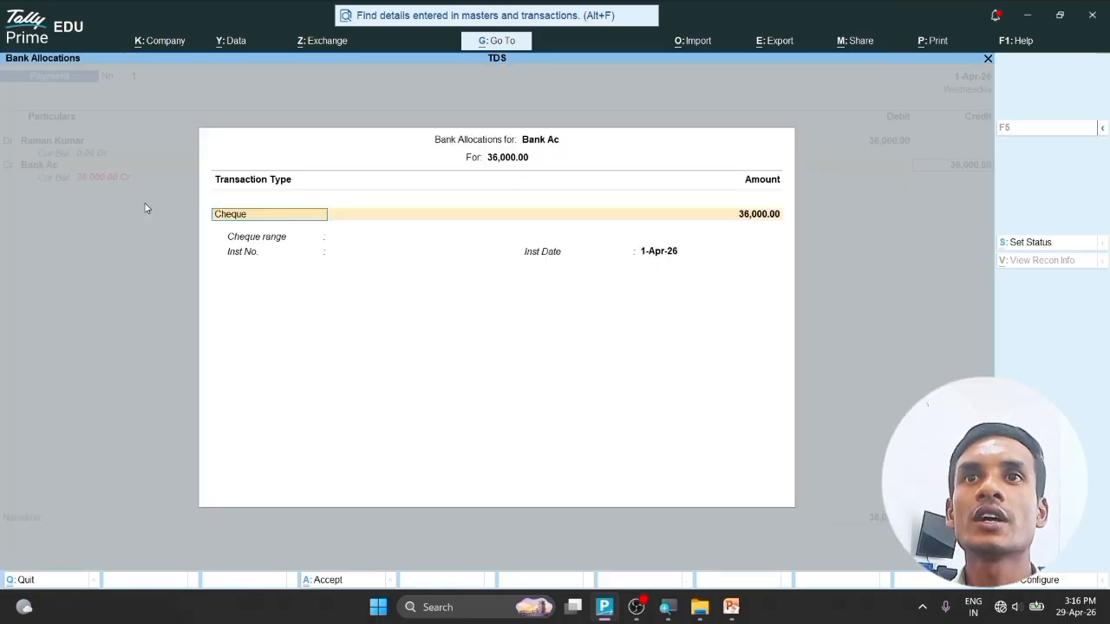
key(Return)
key(Return)
key(Return)
key(Return)
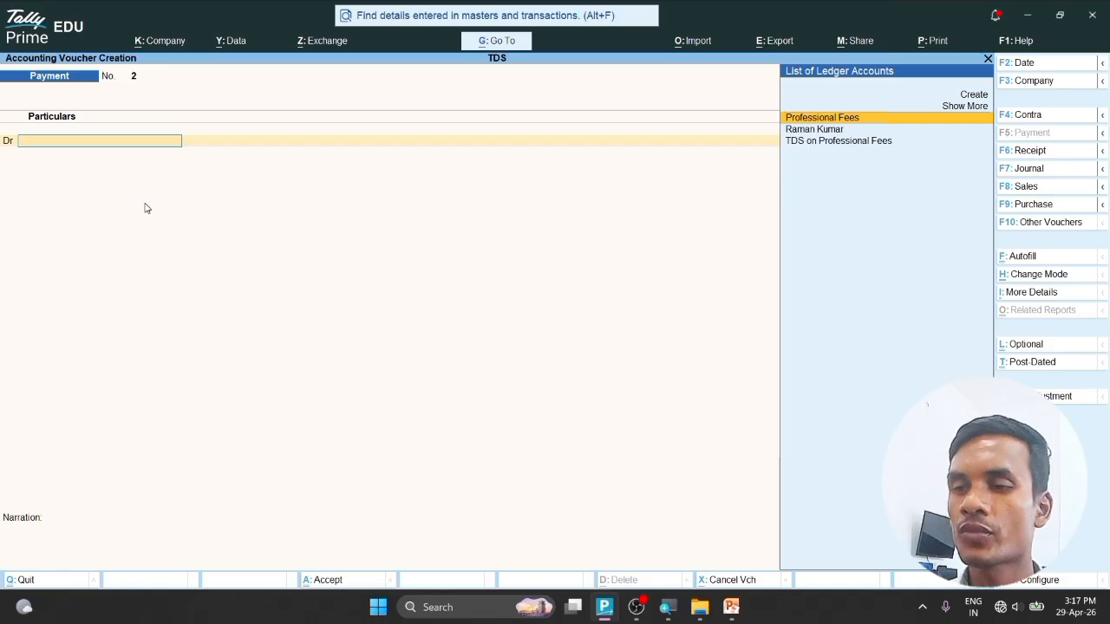
- Open the Balance Sheet in detailed view with the Current Liabilities sub-groups expanded
key(Escape)
key(Escape)
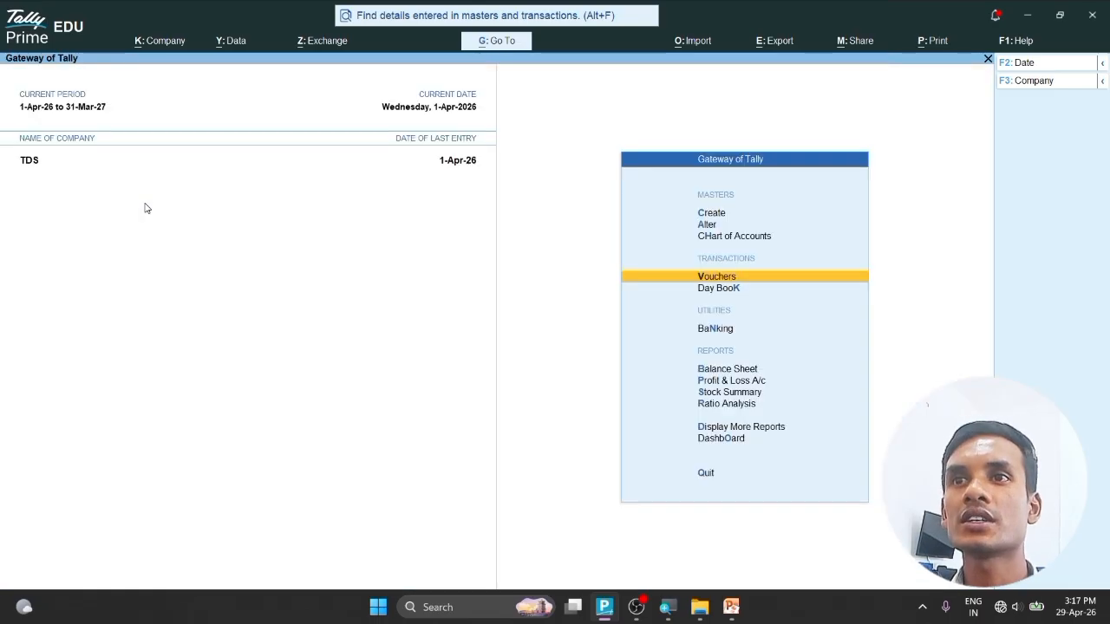
key(Down)
key(Down)
key(Down)
key(Return)
key(alt+F5)
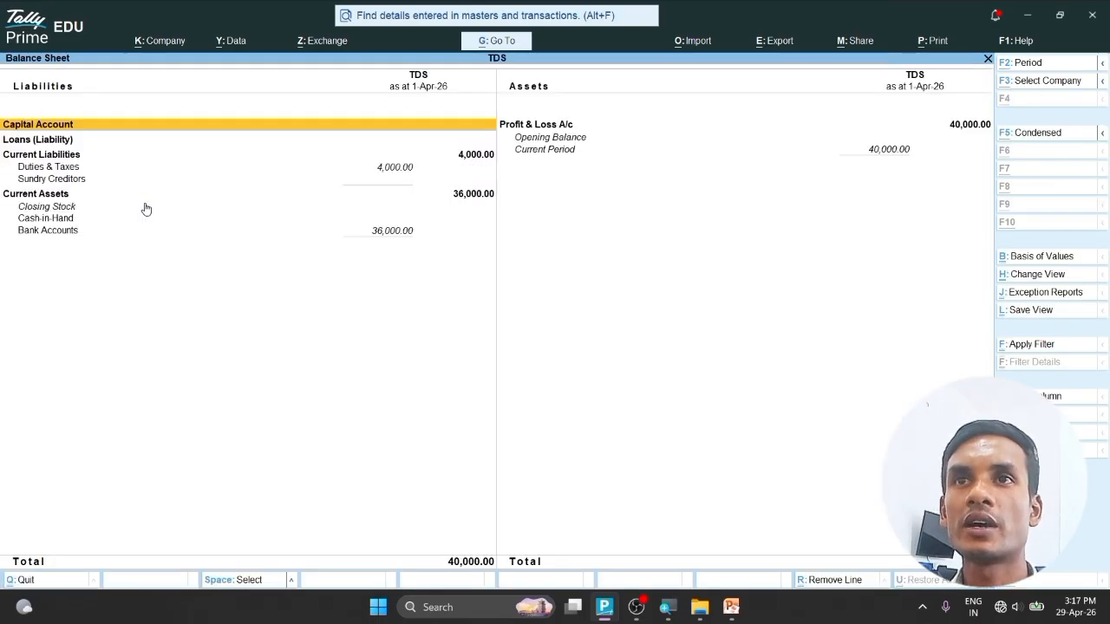
key(Down)
key(Down)
key(Down)
key(Down)
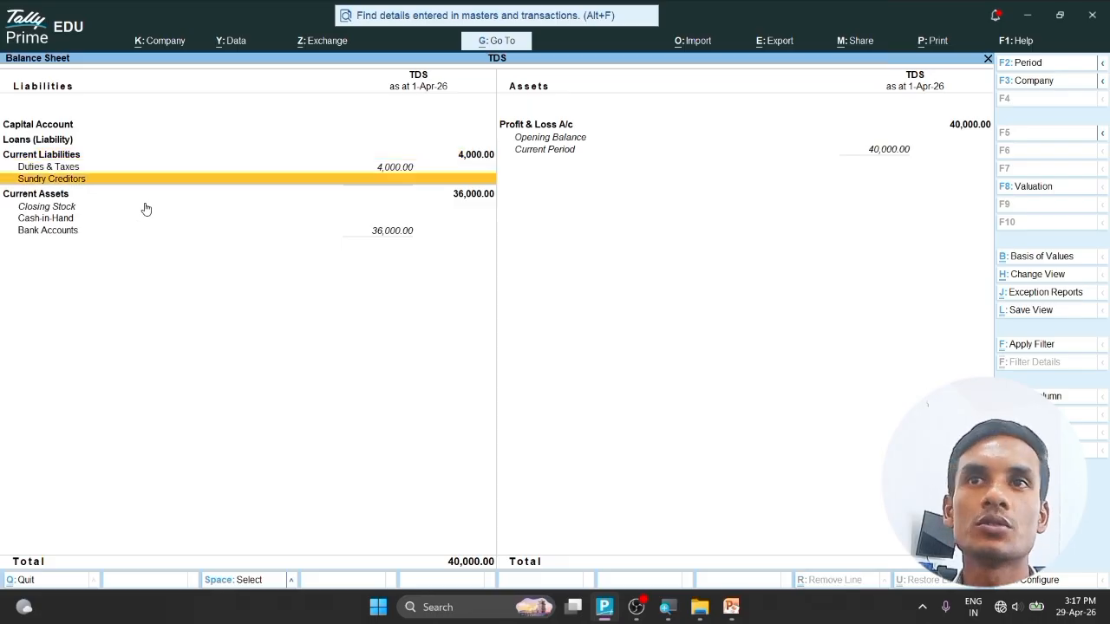
- Drill into Duties & Taxes to check the 4,000.00 TDS on Professional Fees, then return to Gateway
key(Up)
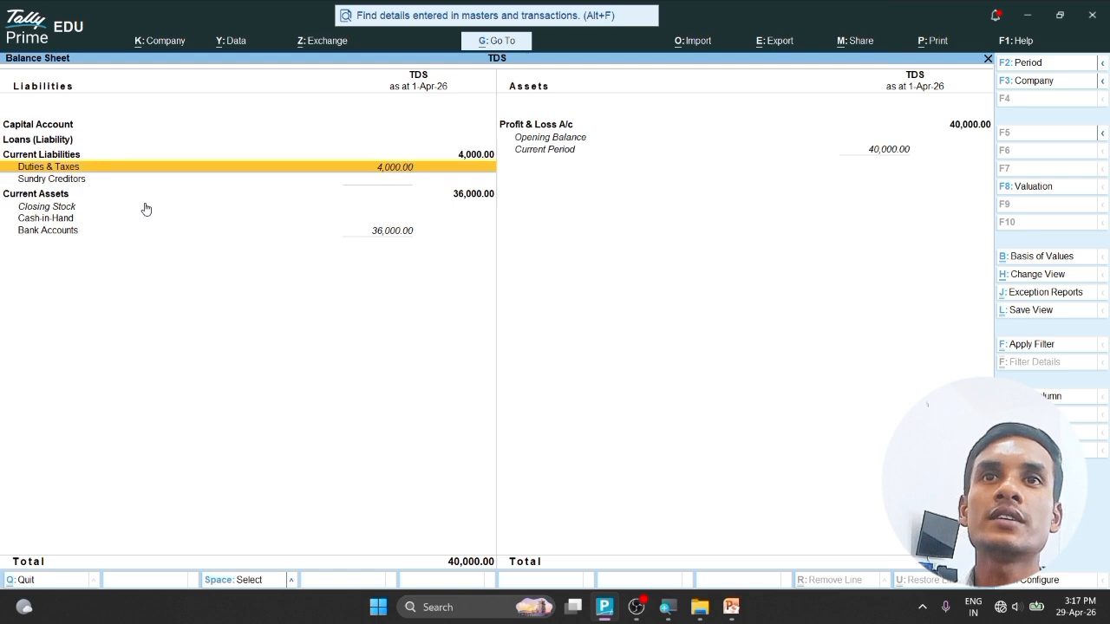
key(Return)
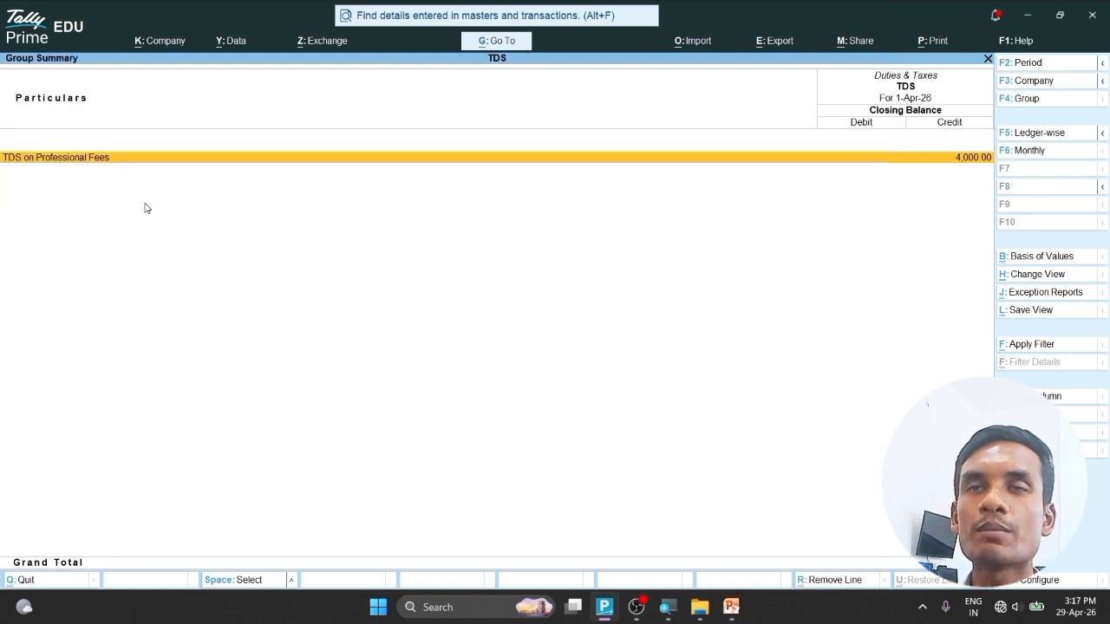
key(Escape)
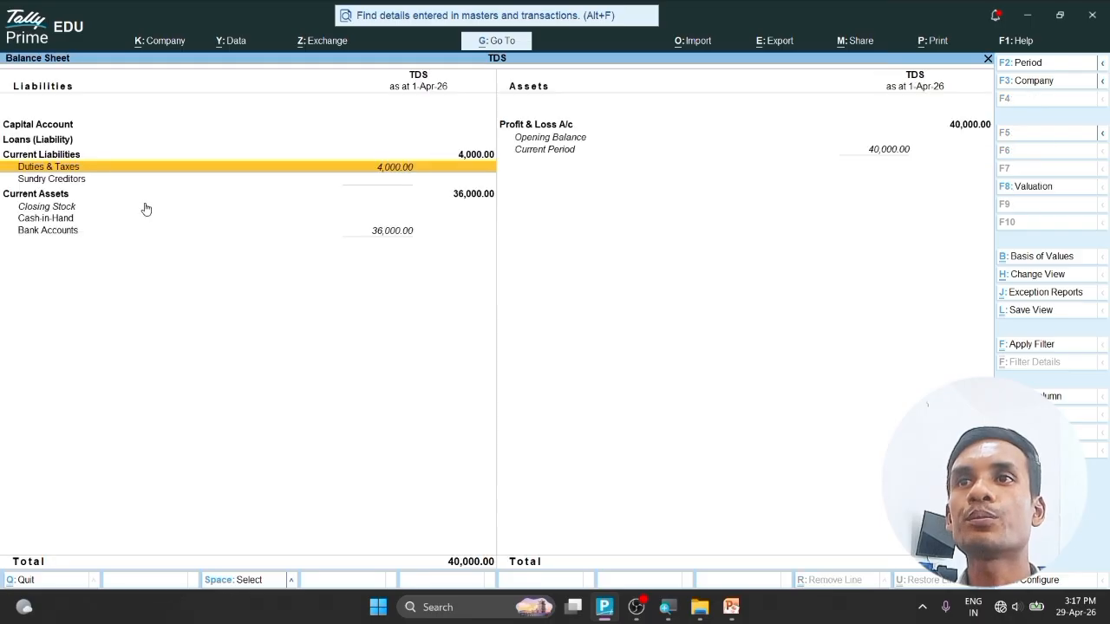
key(Escape)
key(Up)
key(Up)
key(Up)
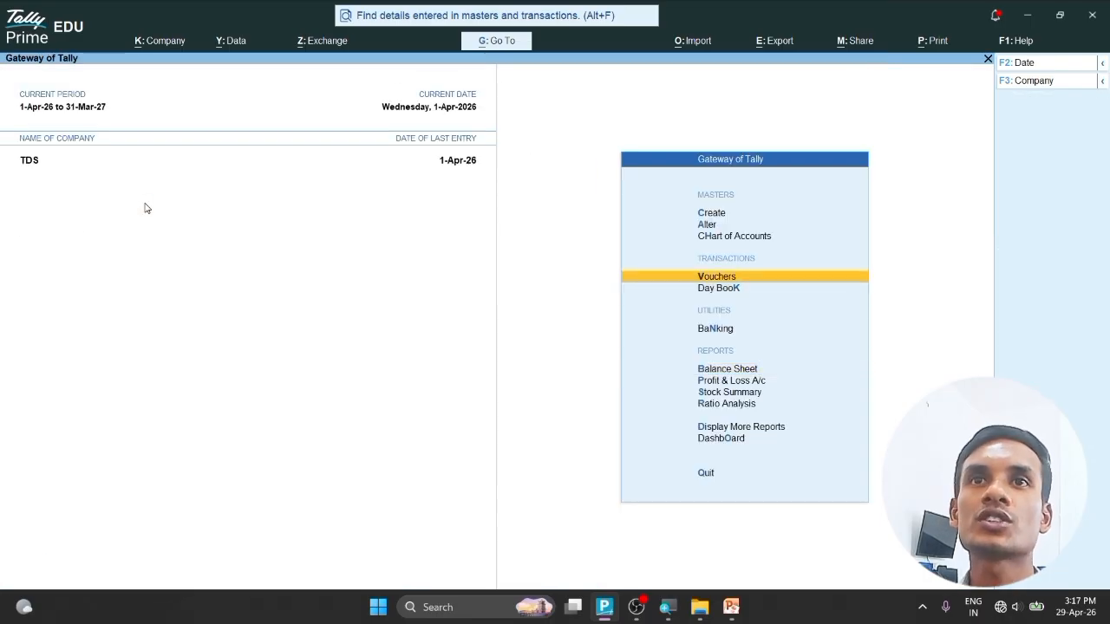
- Start a new Payment voucher and autofill it as a Stat Payment with TDS as tax type
key(Return)
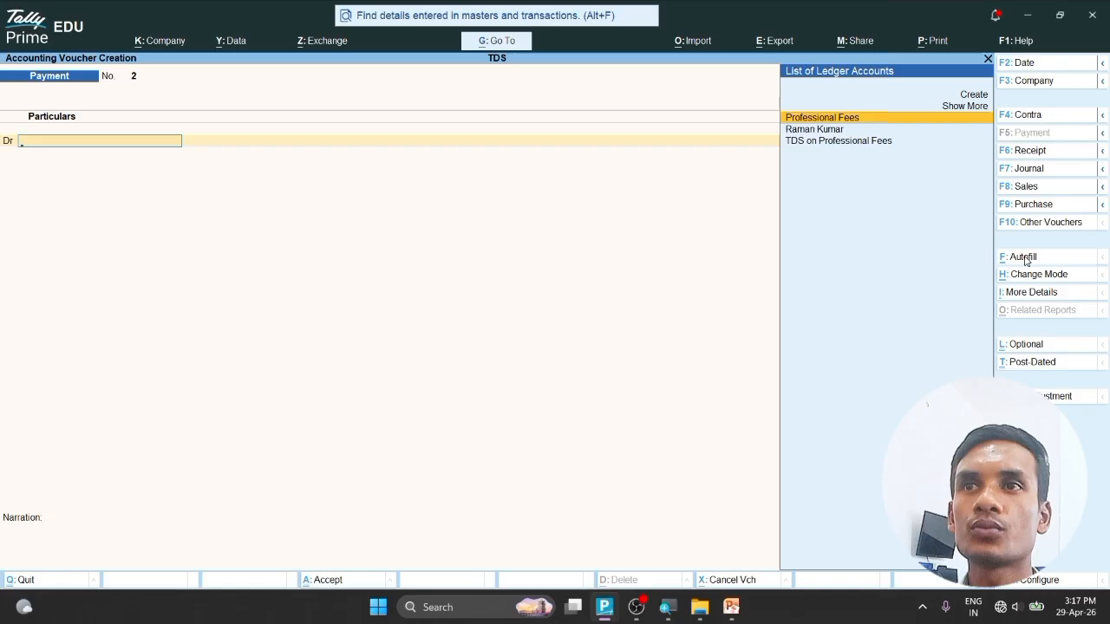
click(1023, 257)
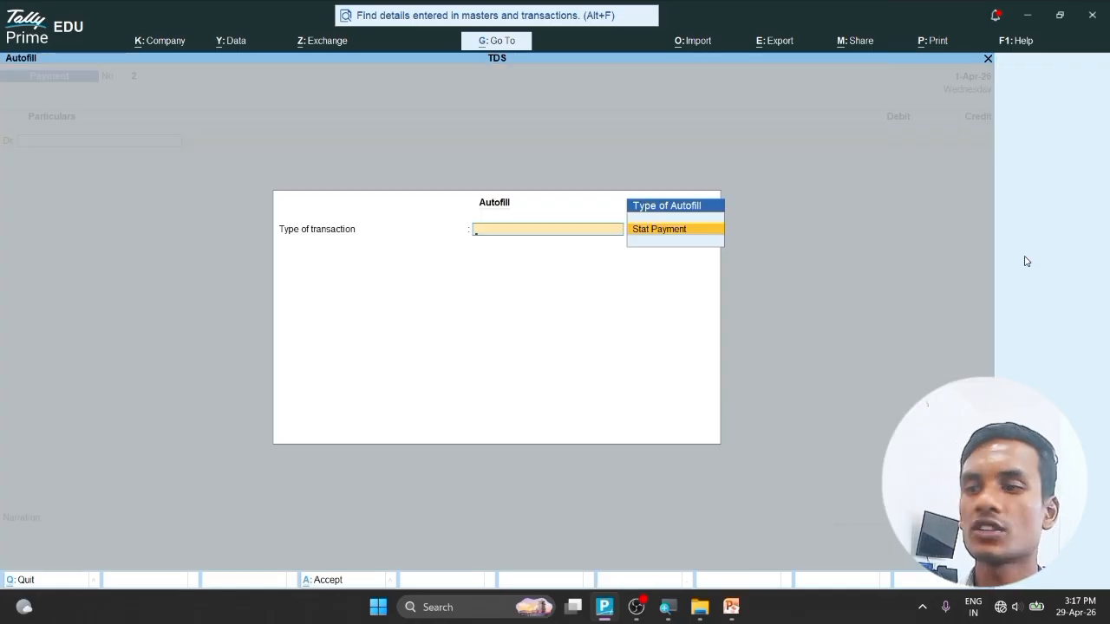
key(Return)
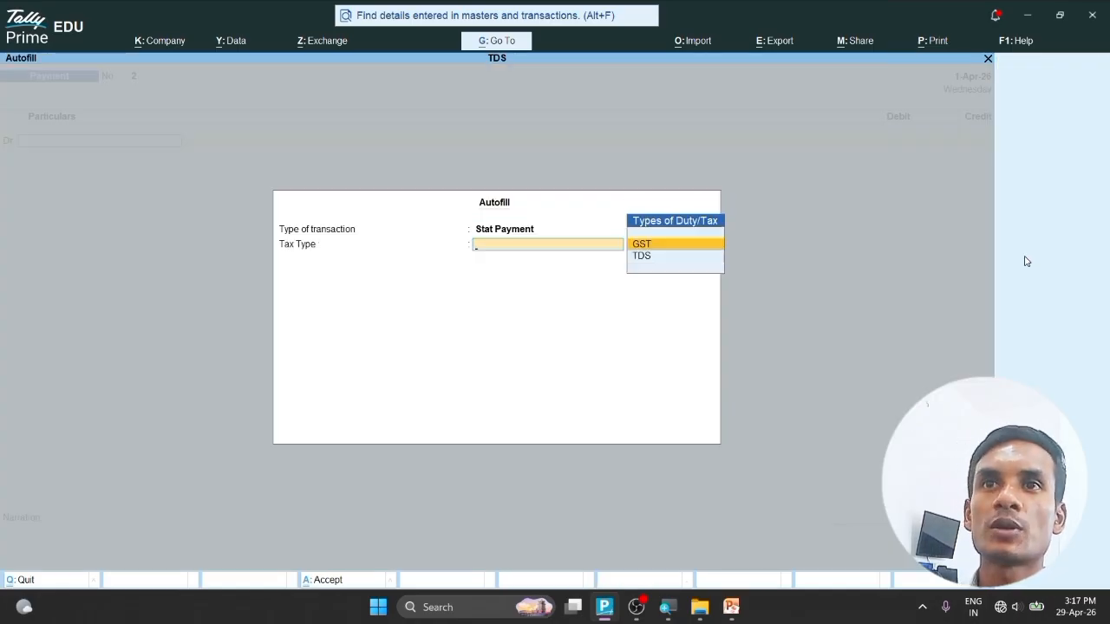
key(Down)
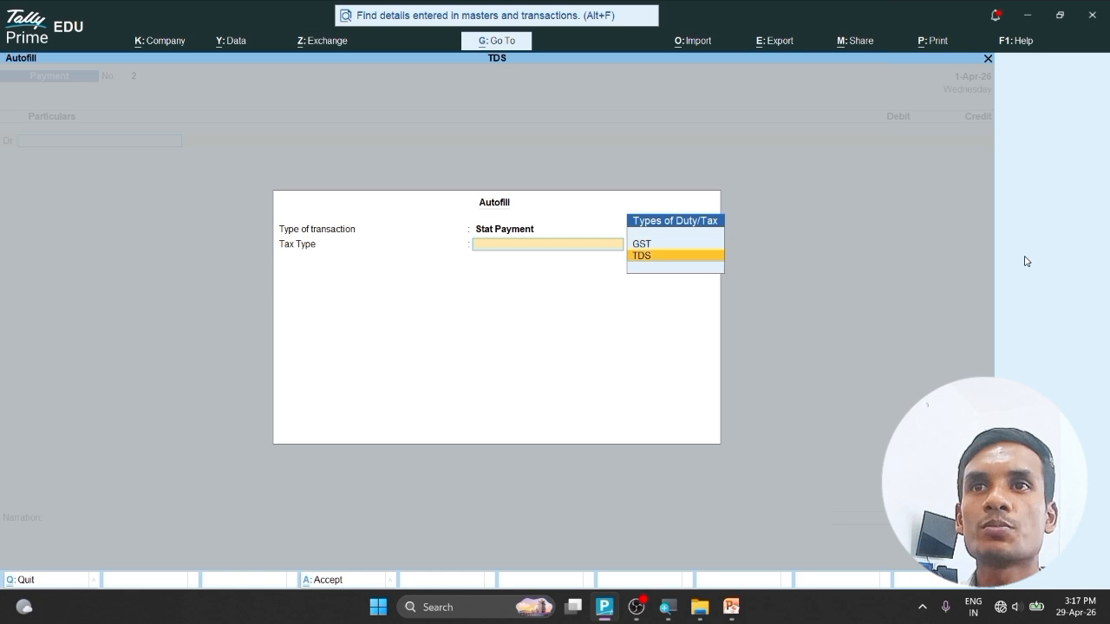
key(Return)
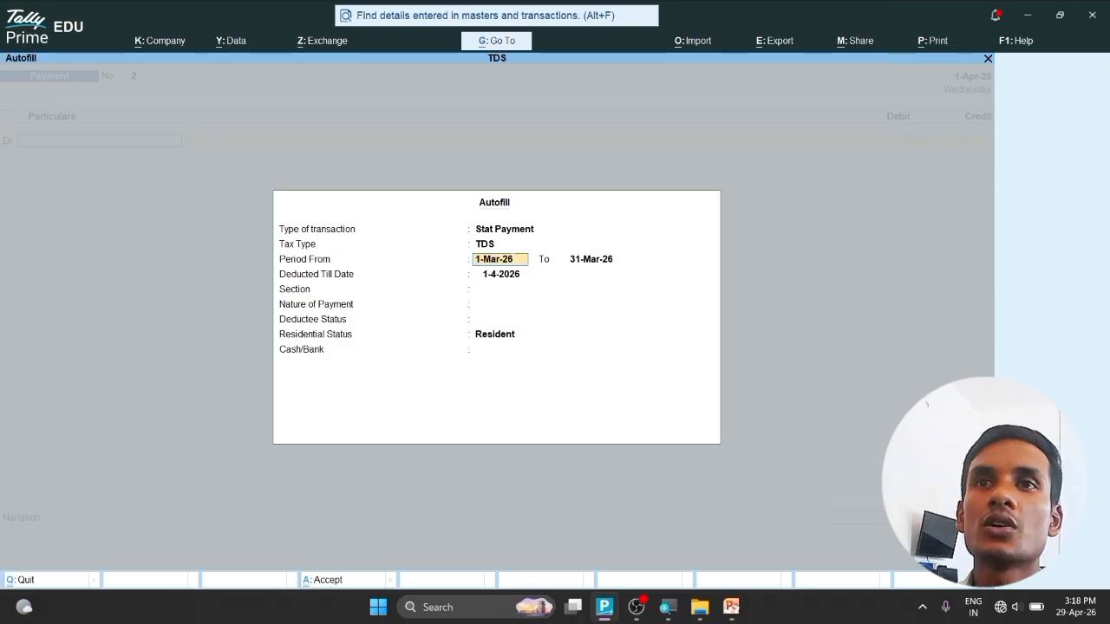
- Set the TDS autofill period from 1-Mar-26 to 31-3-26
key(Return)
key(Return)
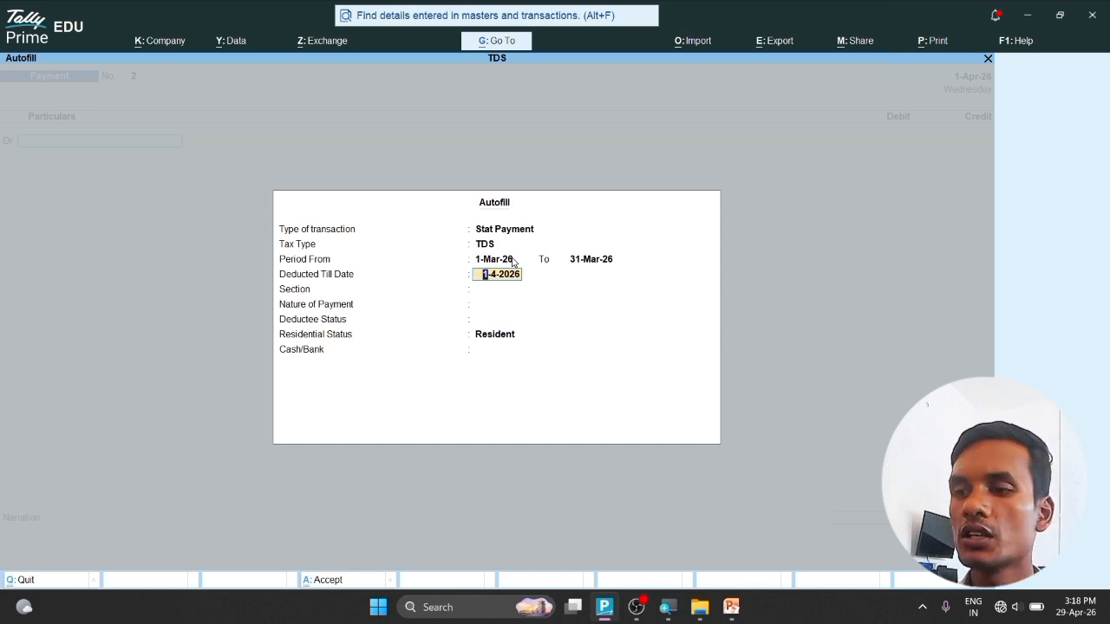
key(BackSpace)
text(31.)
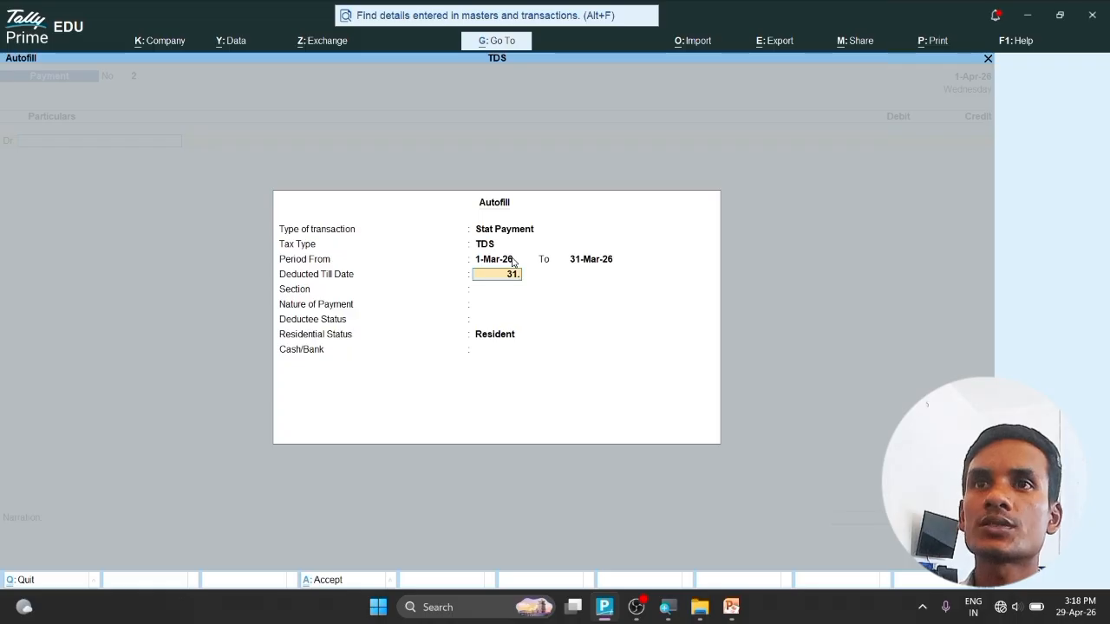
text(3.26)
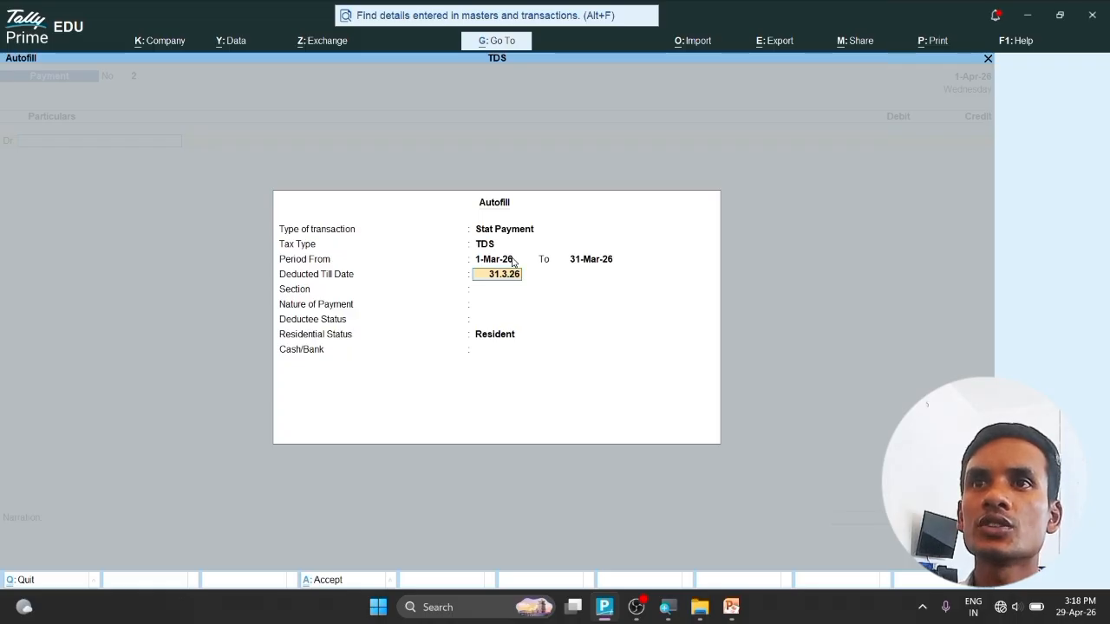
key(Return)
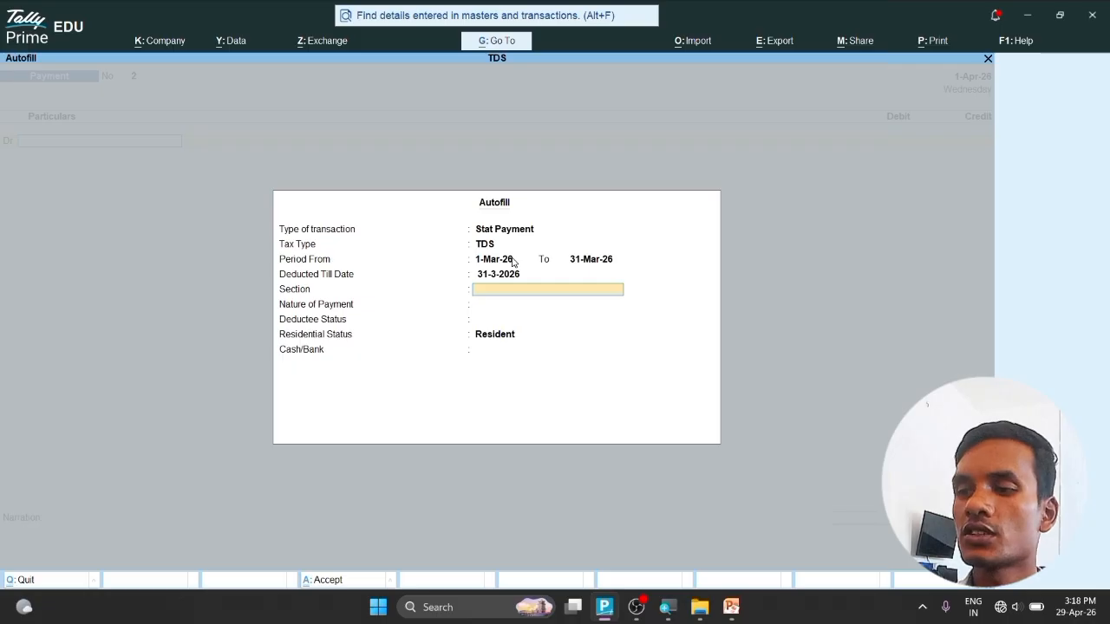
- Choose section 194J Fees for Professional Or Technical Services, All Items, Resident, paid from Bank Ac
text(194J)
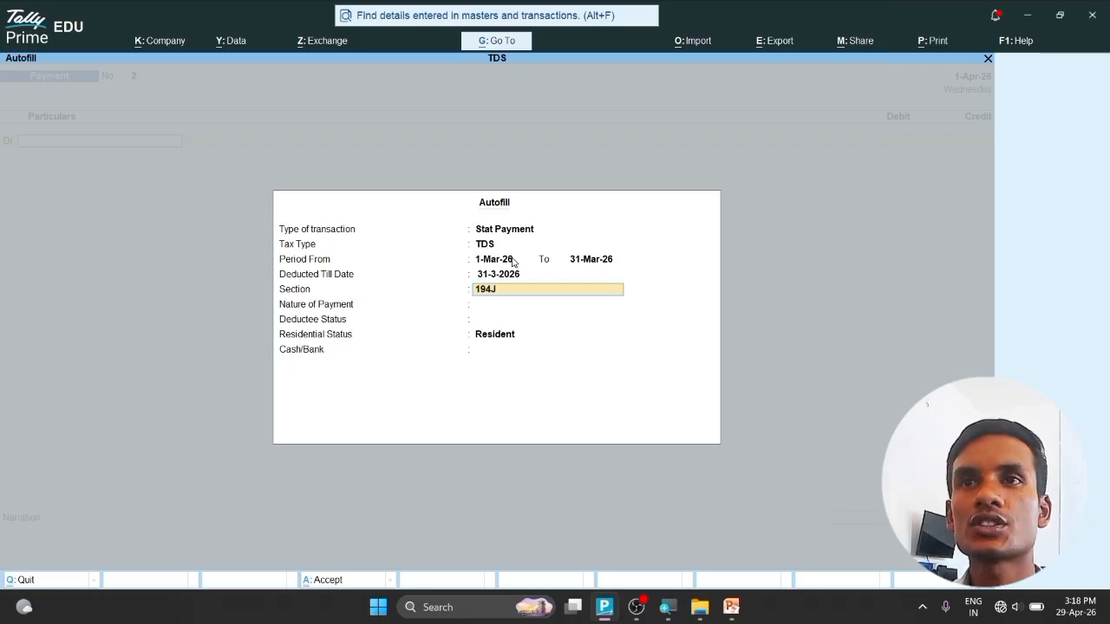
key(Return)
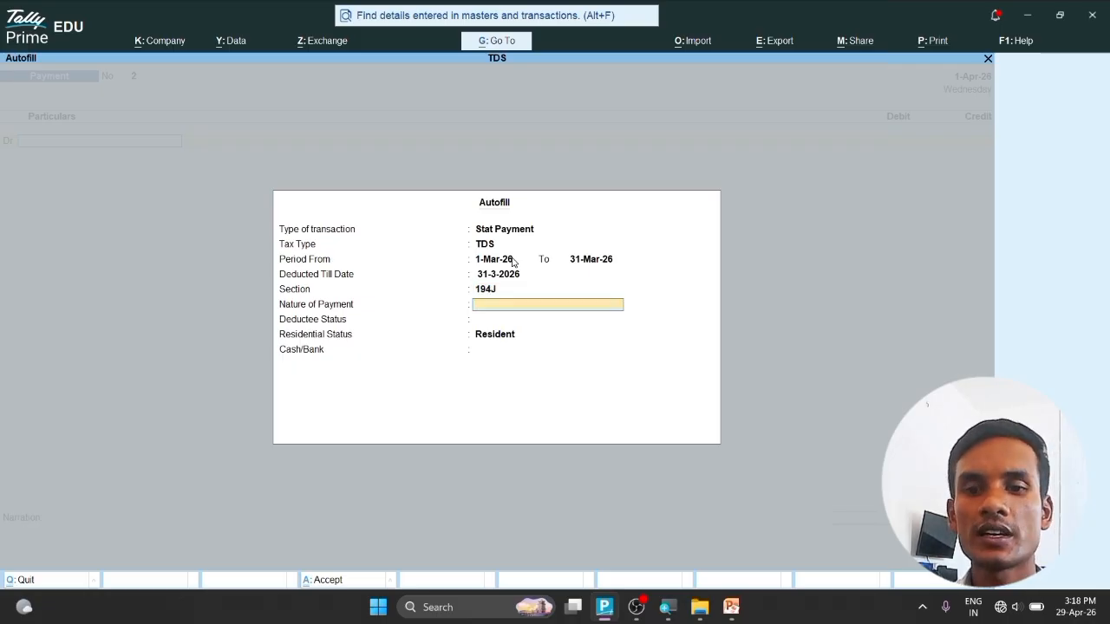
text(Fees)
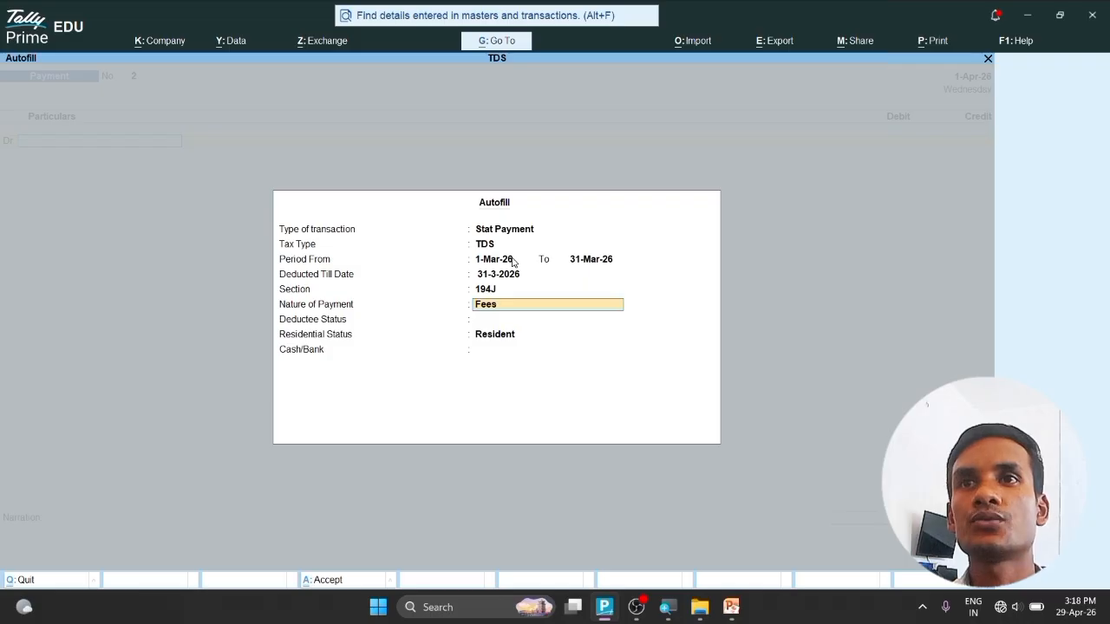
text( for Pro)
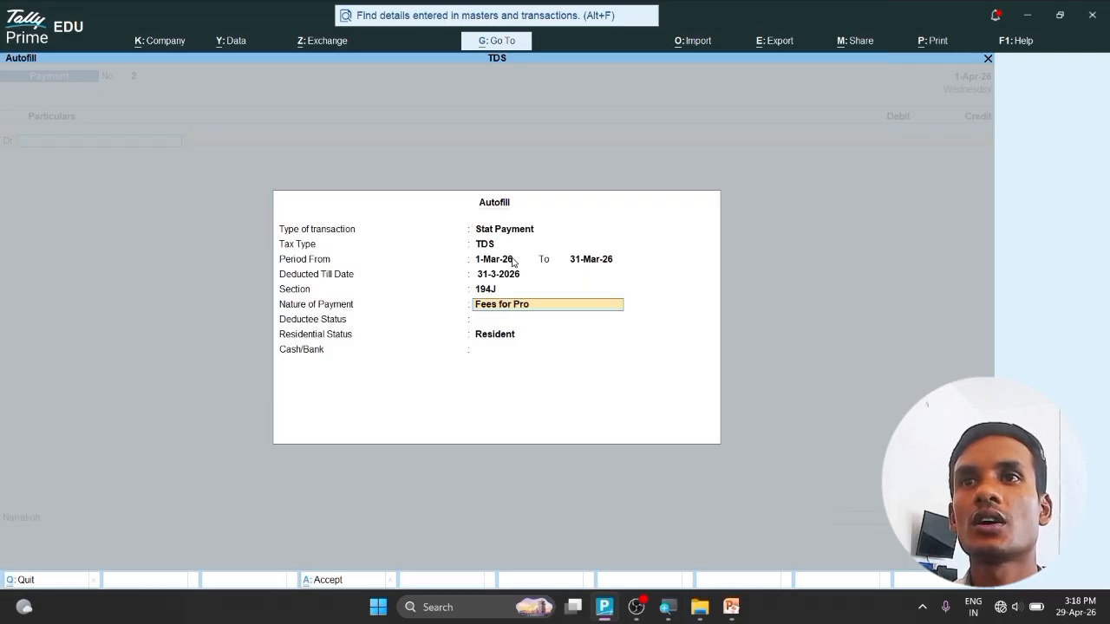
text(fessiona)
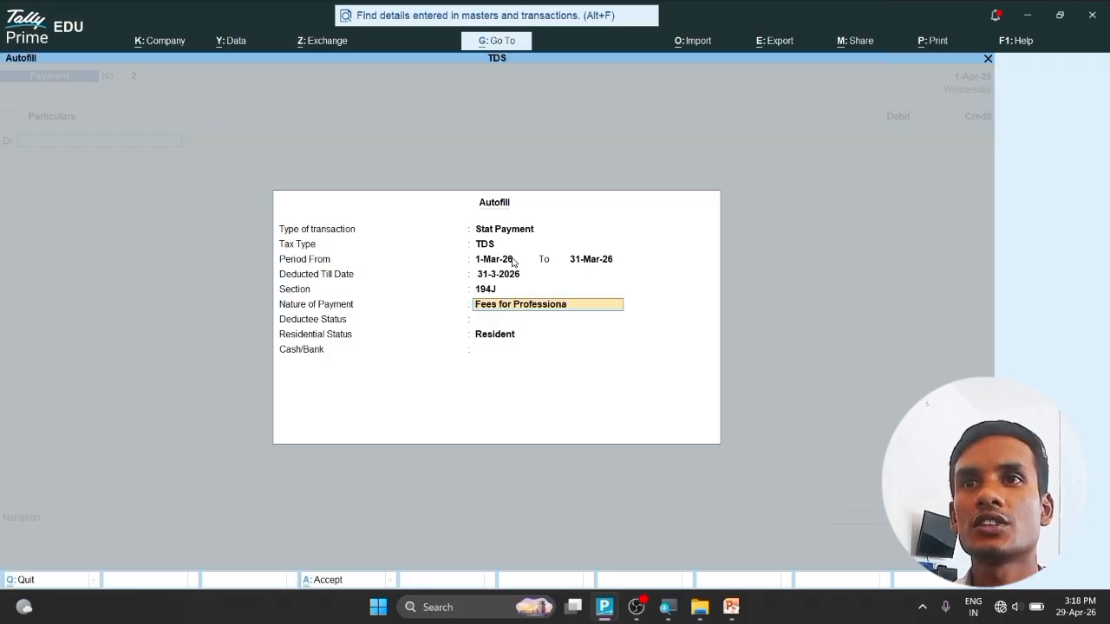
text(l)
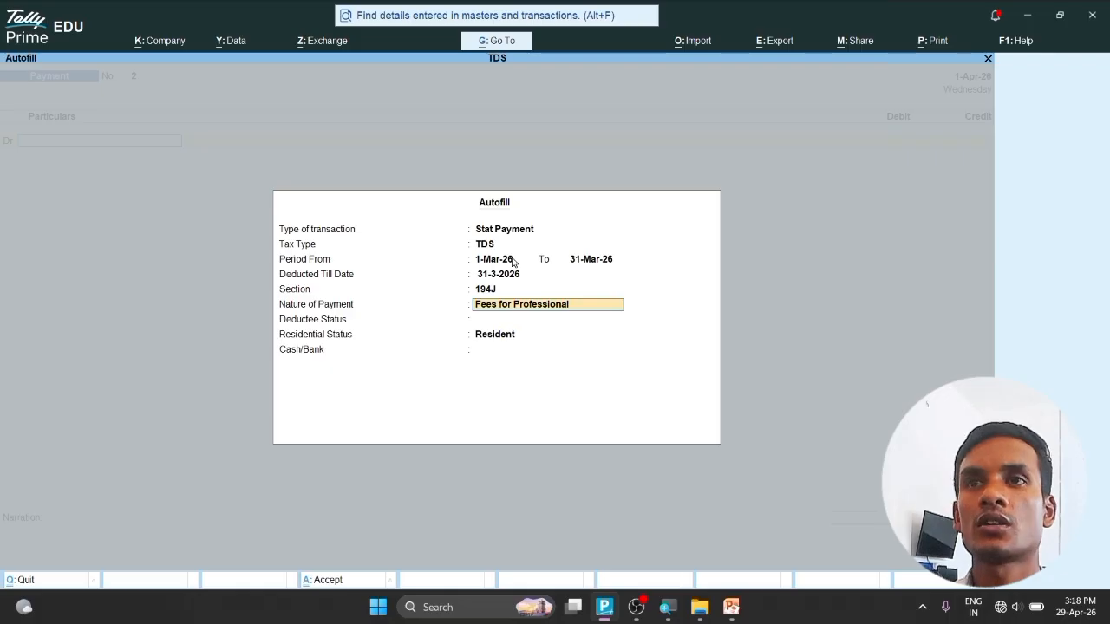
text( Or Technica)
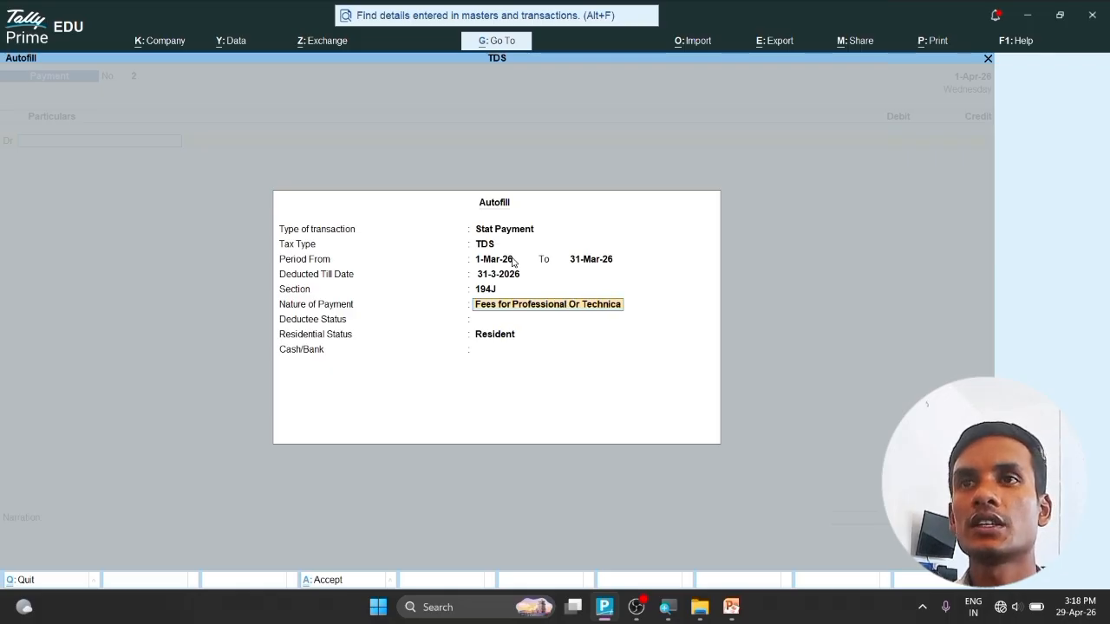
text(l Service)
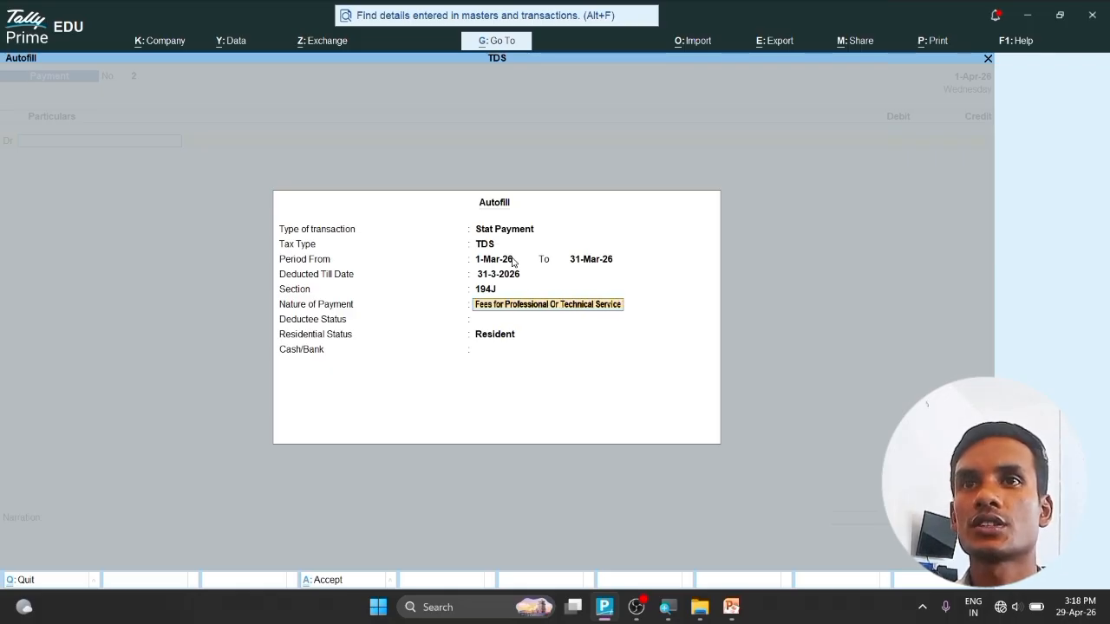
text(s)
key(Return)
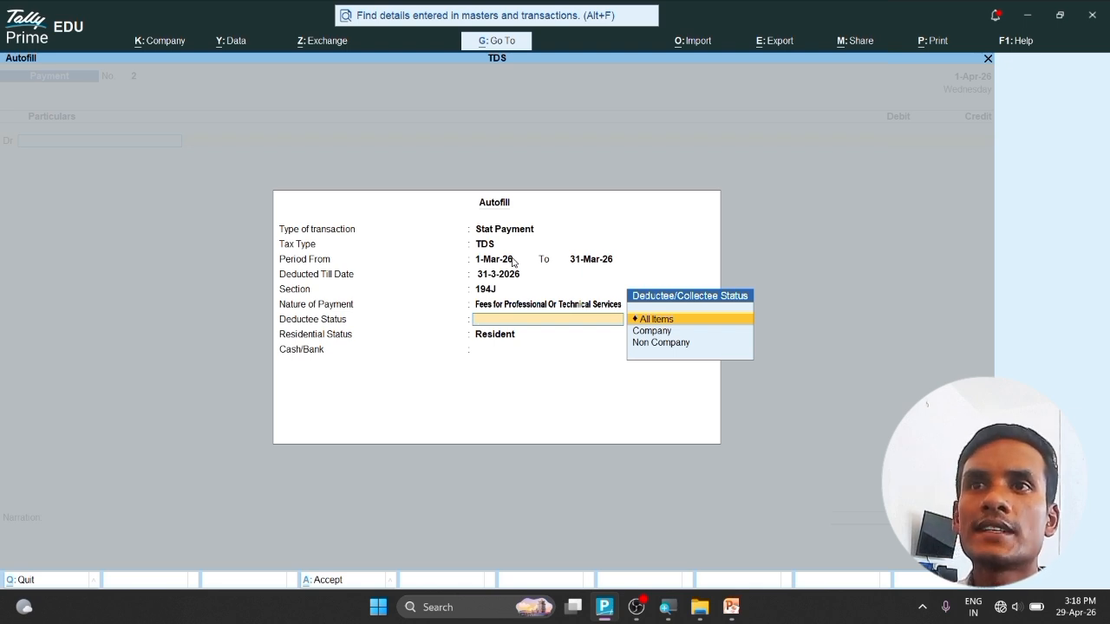
key(Return)
key(Return)
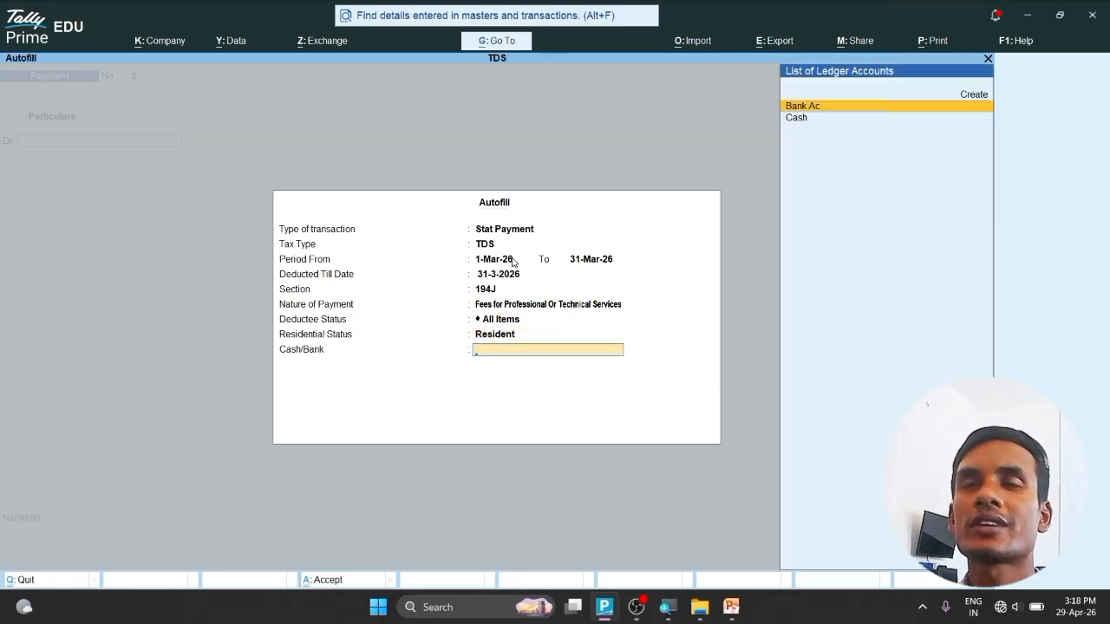
key(Return)
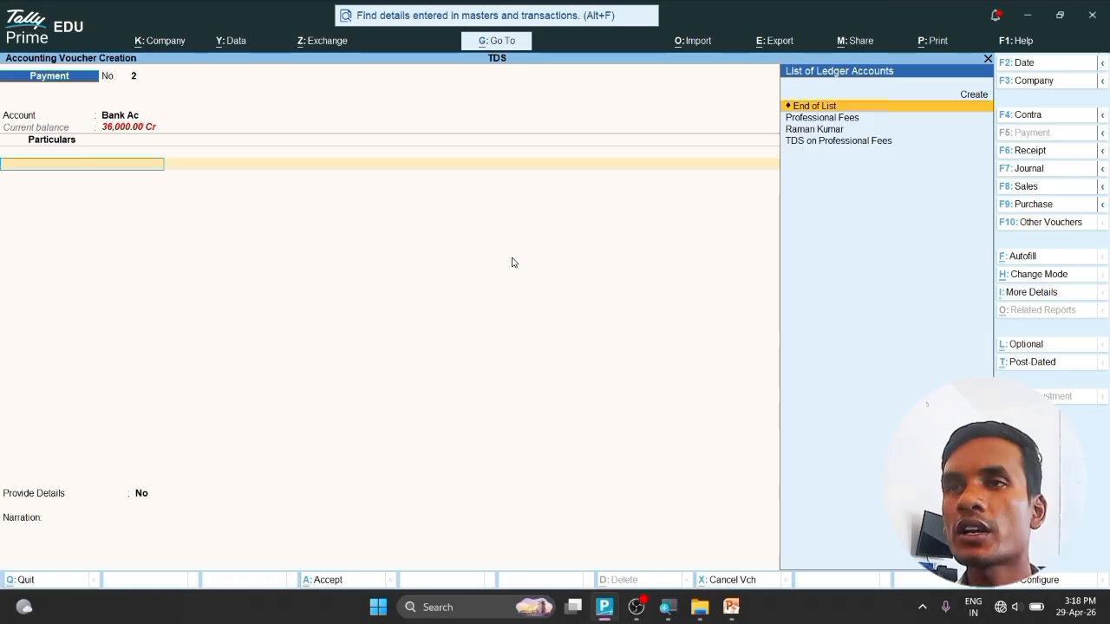
- Debit TDS on Professional Fees for 4,000 with payment type Others, reaching Bank Ac allocations
key(Down)
key(Down)
key(Down)
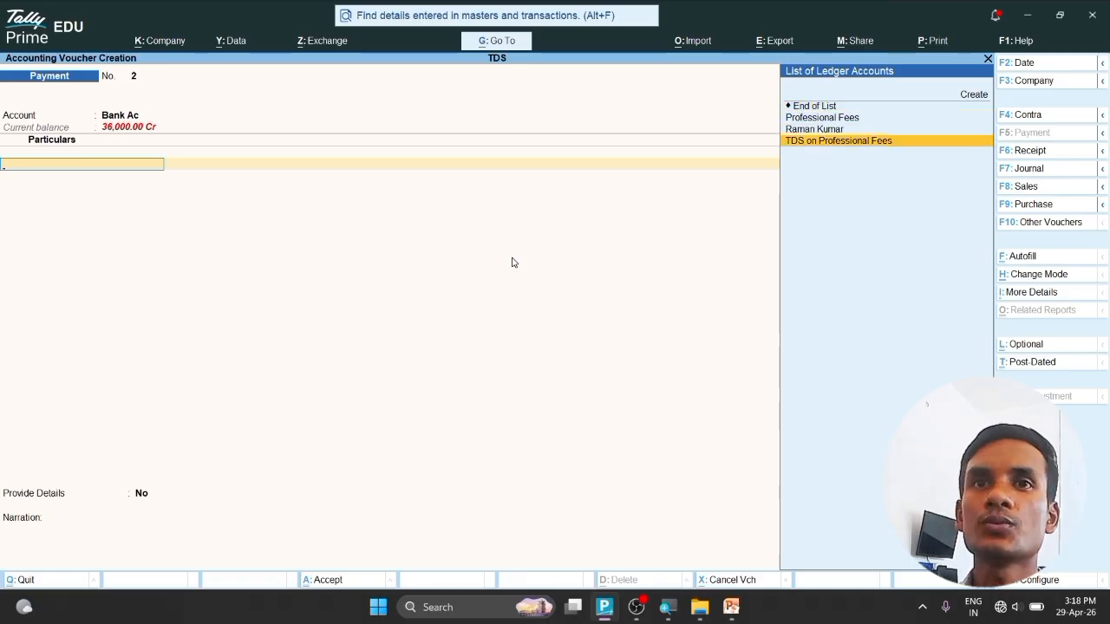
key(Return)
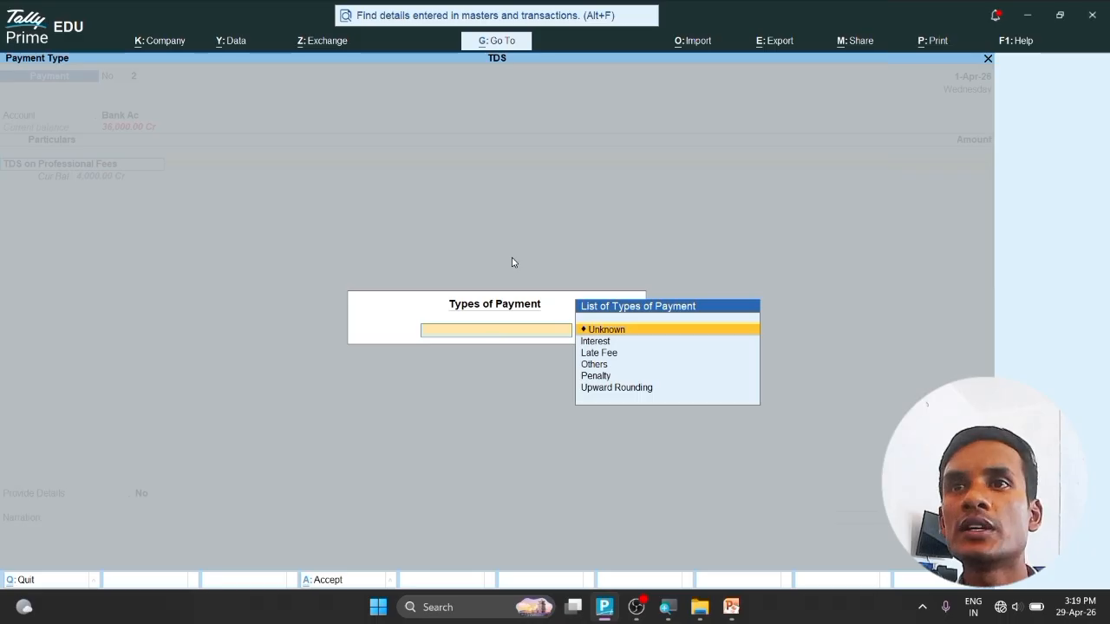
key(Down)
key(Down)
key(Down)
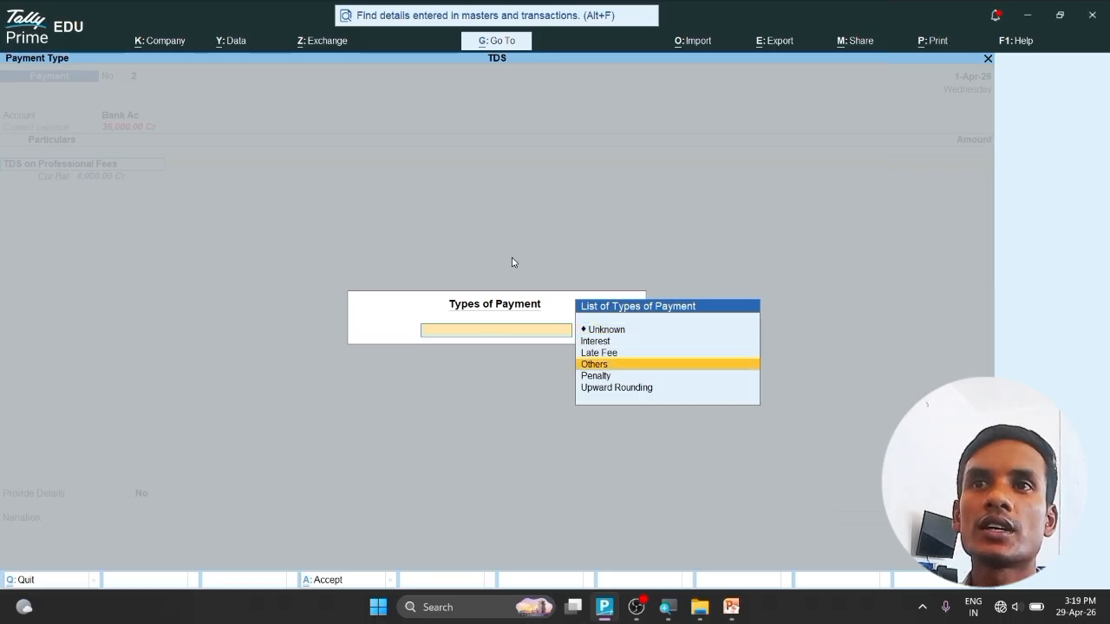
key(Return)
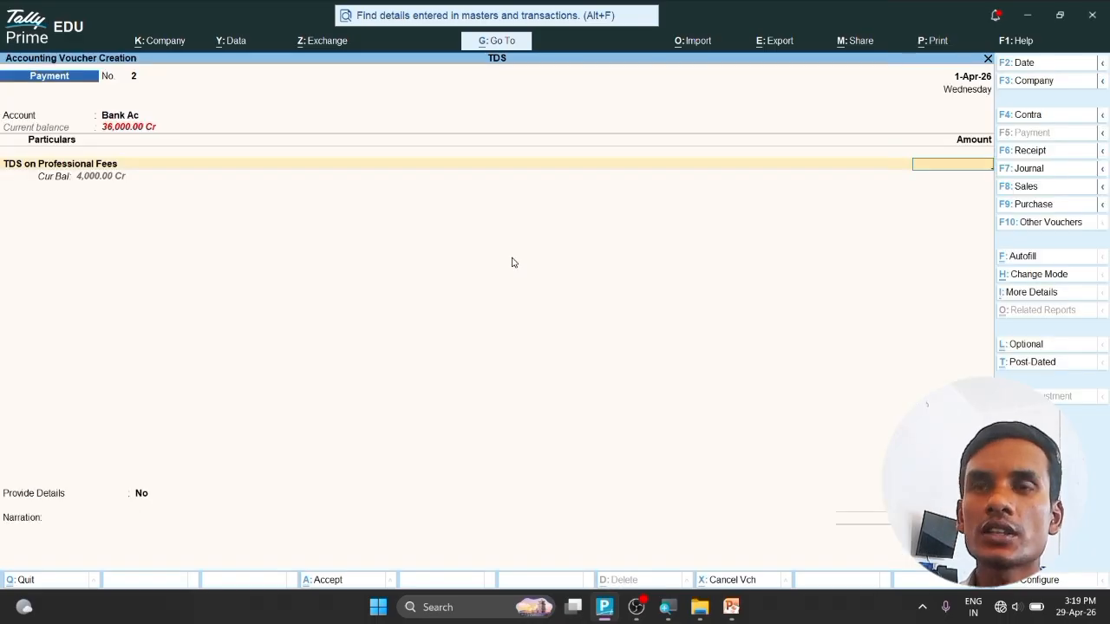
text(4000)
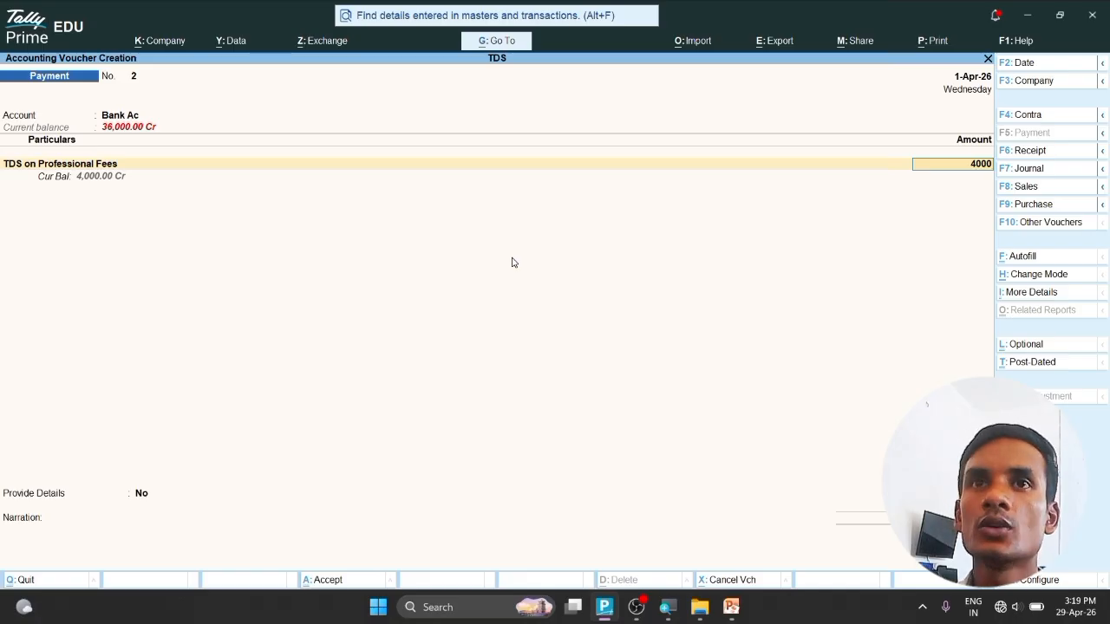
key(Return)
key(Return)
key(Return)
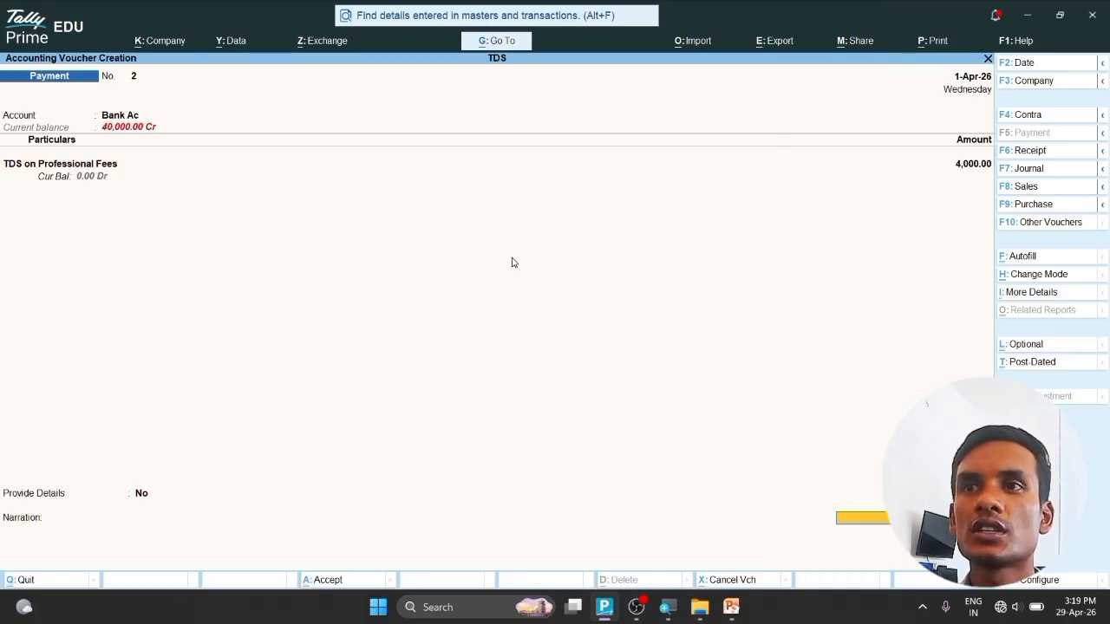
key(Return)
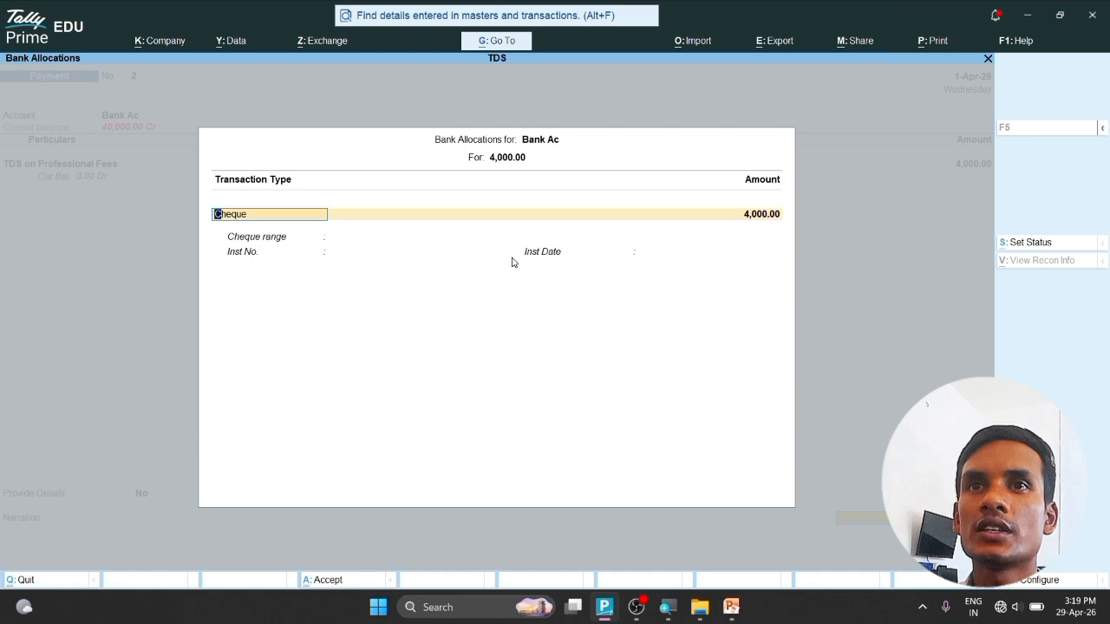
key(Return)
- Set the Bank Ac allocation to transaction type Others with instrument date 11-3-26
key(BackSpace)
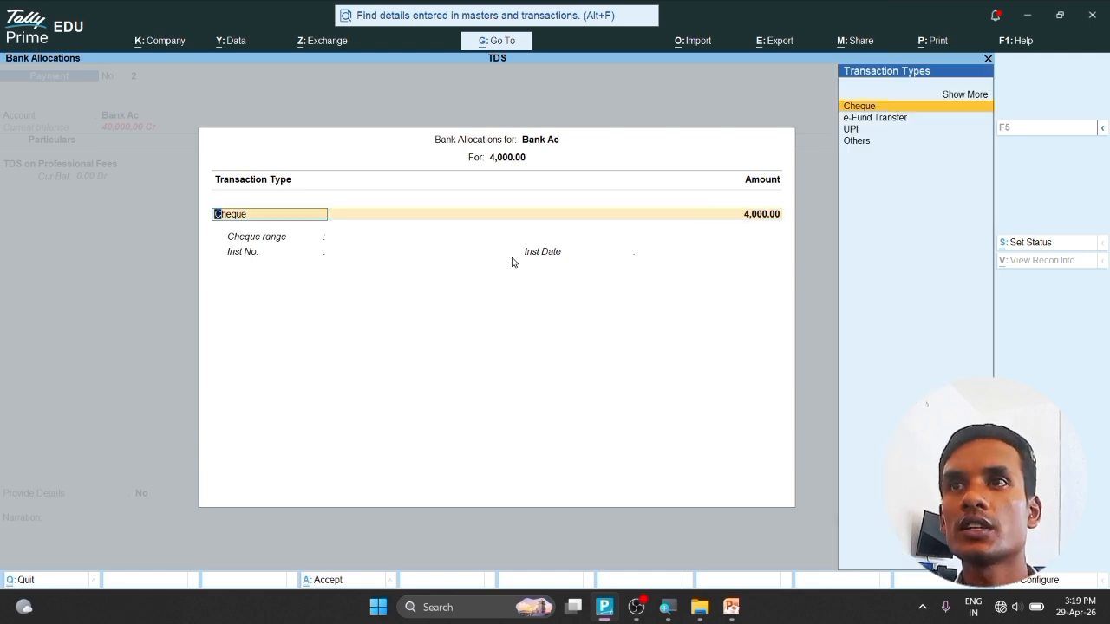
key(Down)
key(Down)
key(Down)
key(Return)
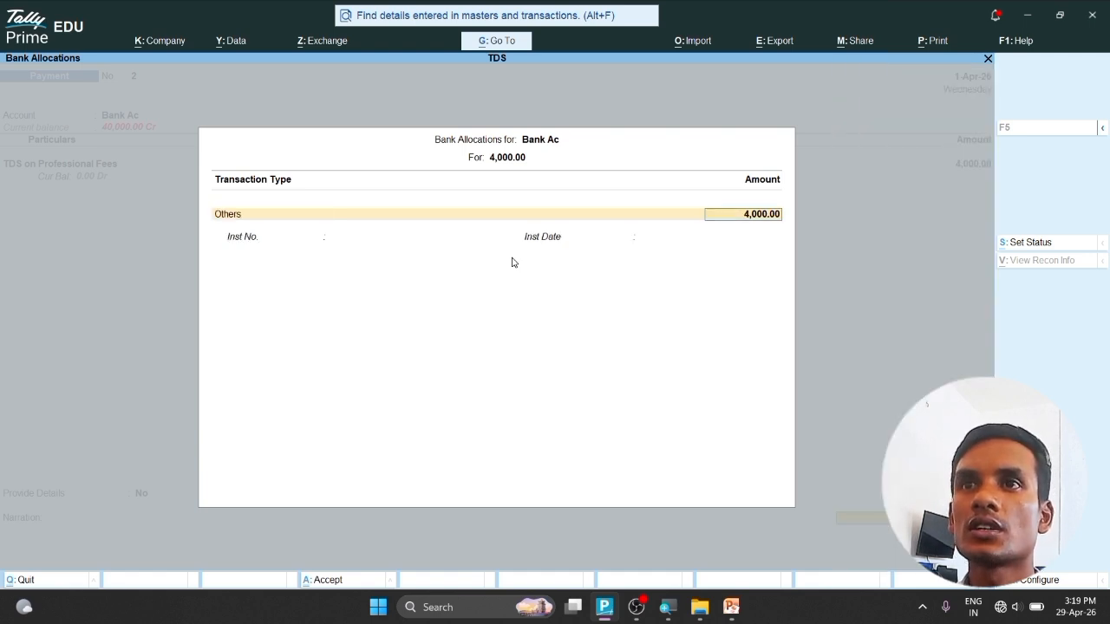
key(Return)
key(Return)
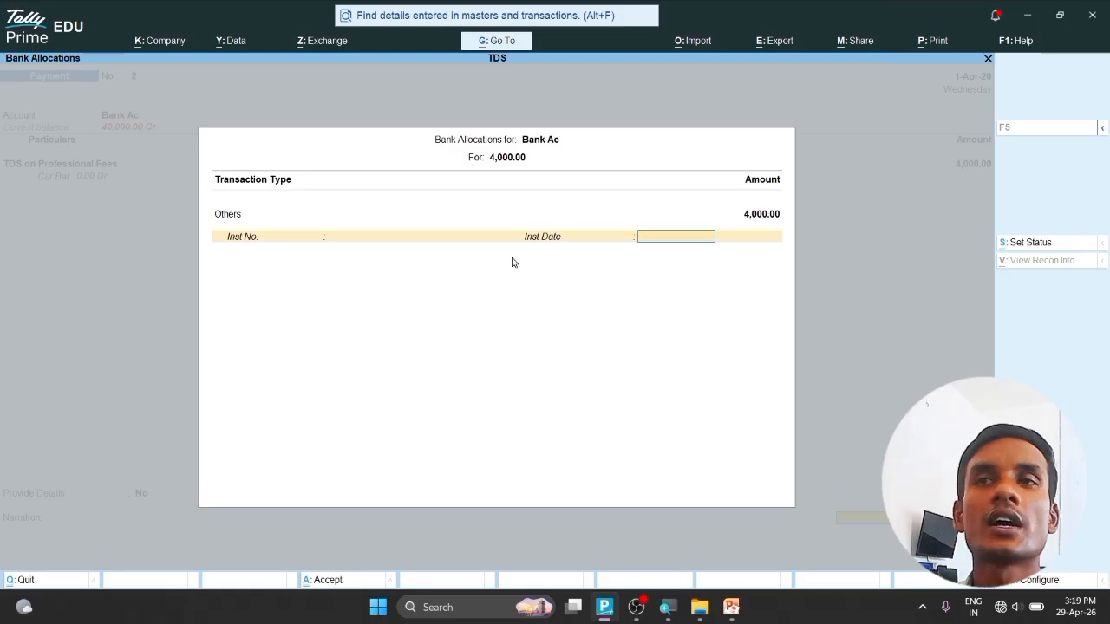
text(11-3-26)
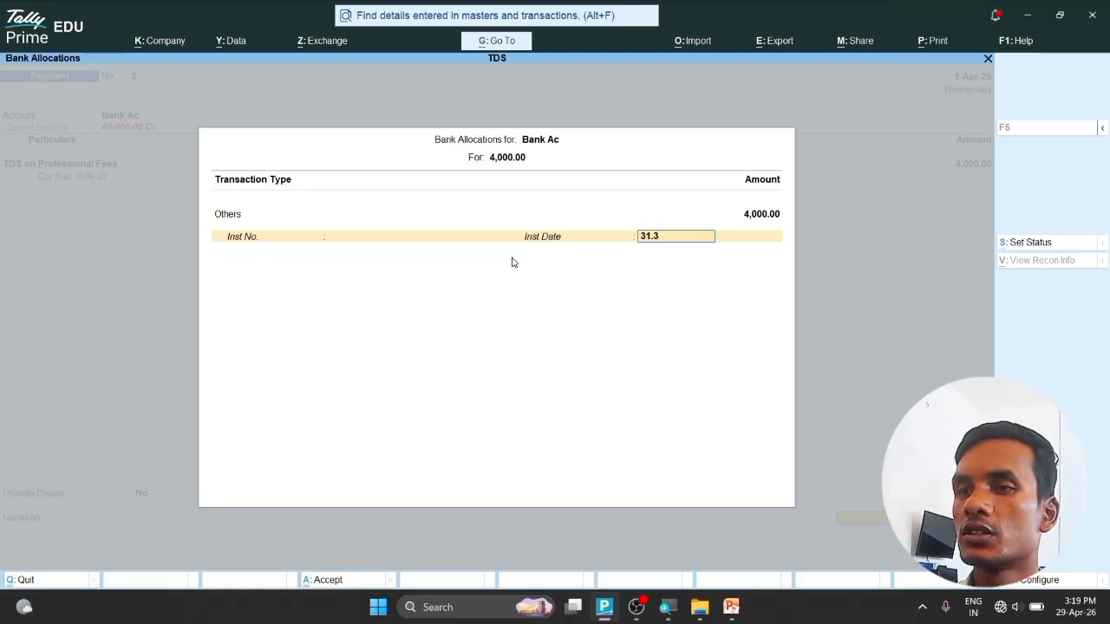
key(Return)
- Save Payment voucher No. 2 and go back to the Gateway of Tally
key(Return)
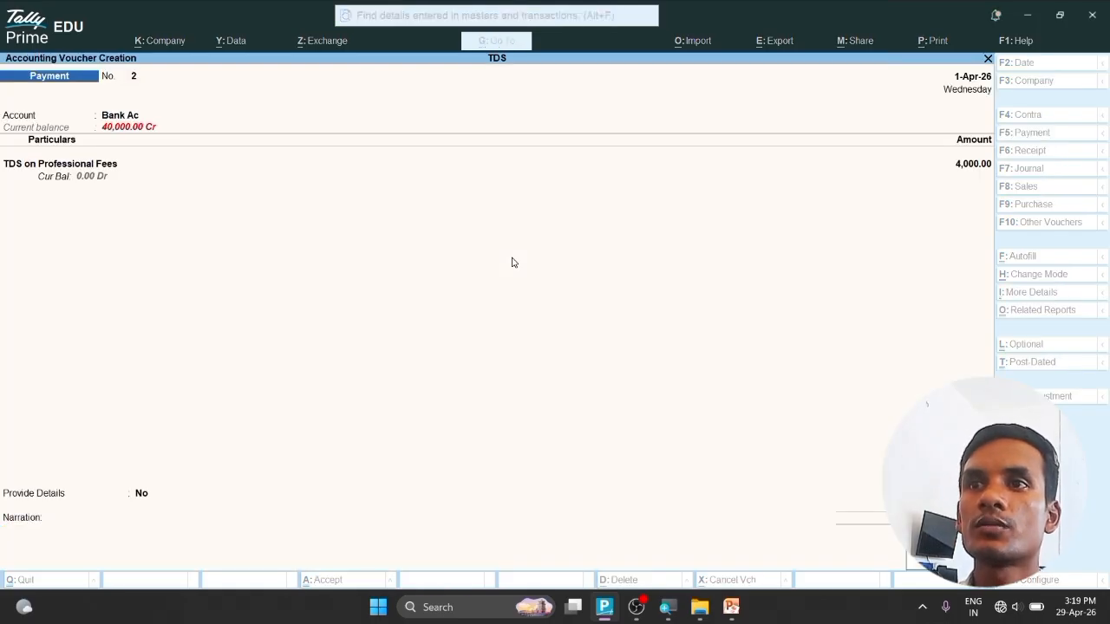
key(Return)
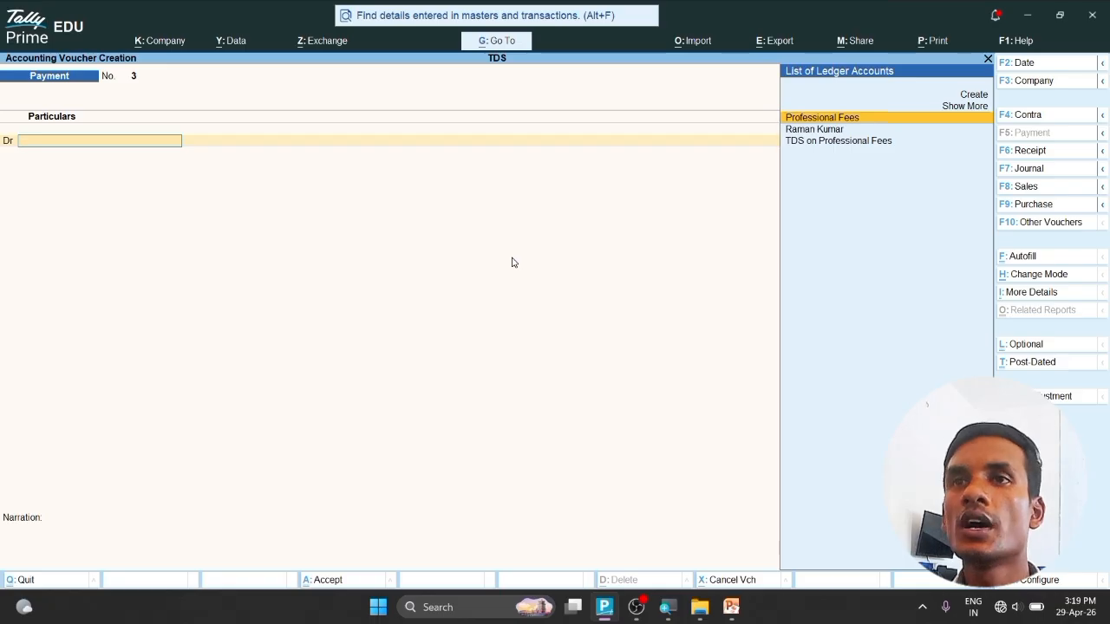
key(Escape)
key(Down)
key(Down)
key(Down)
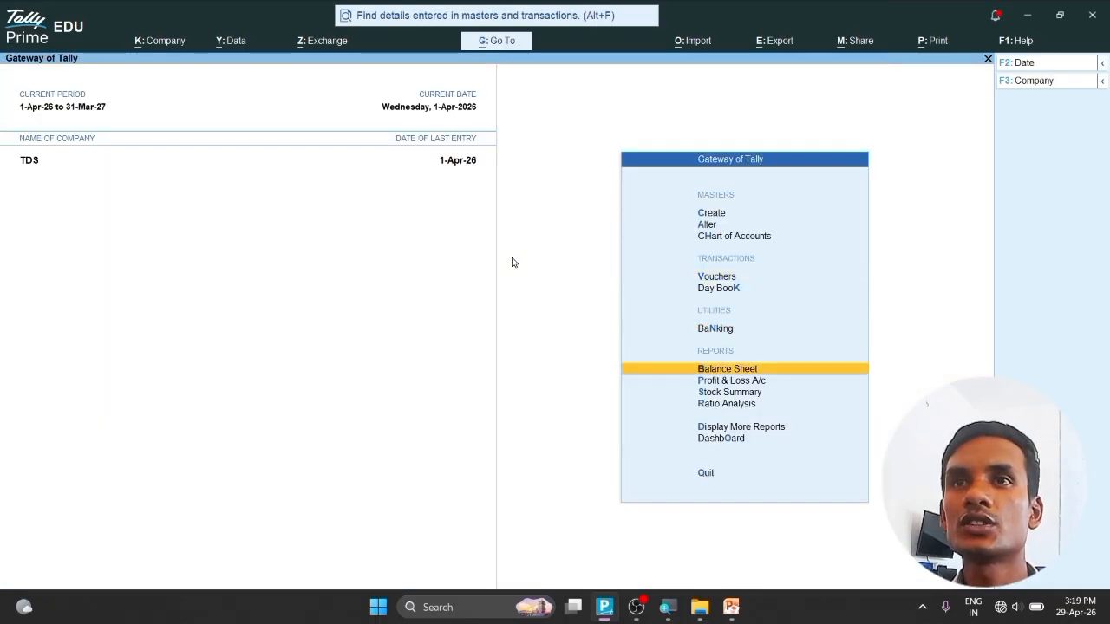
key(Return)
key(alt+F1)
key(Down)
key(Down)
key(Down)
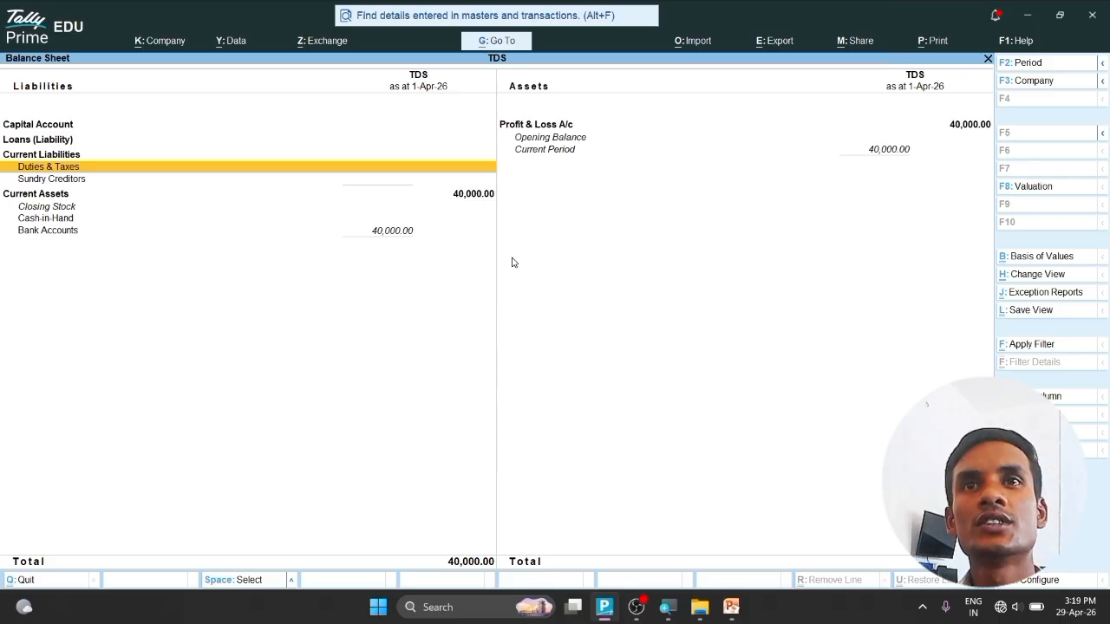
key(Down)
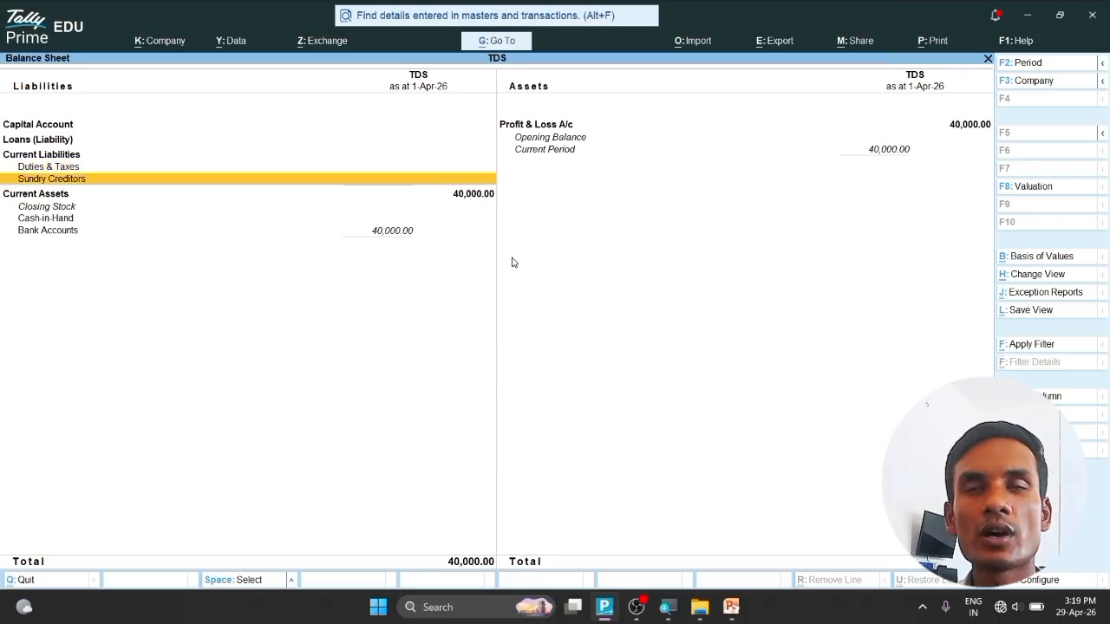
key(Escape)
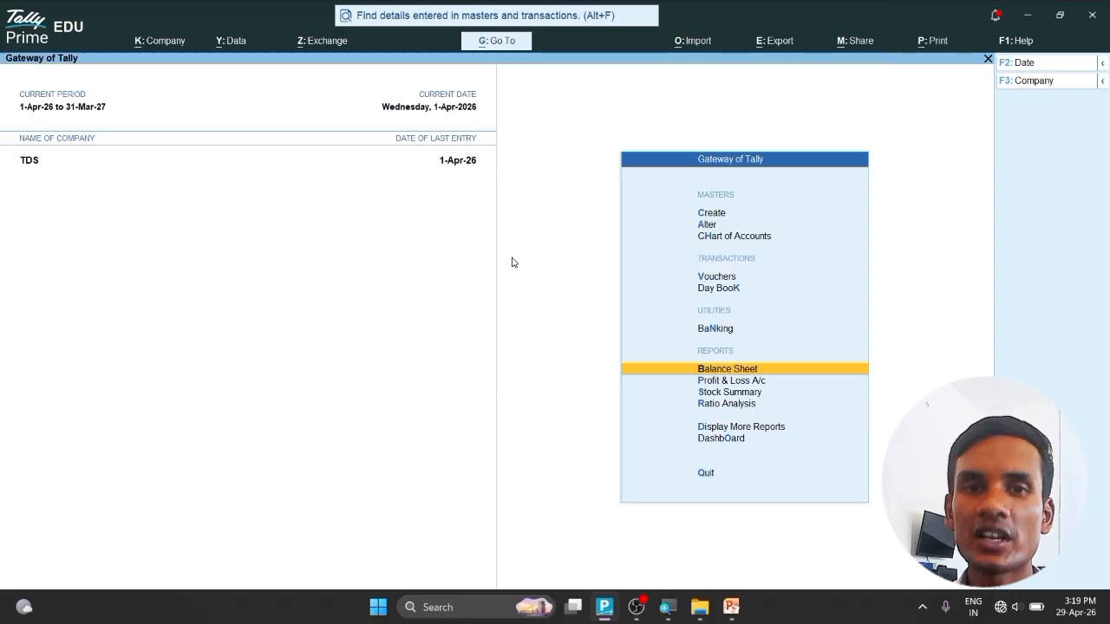